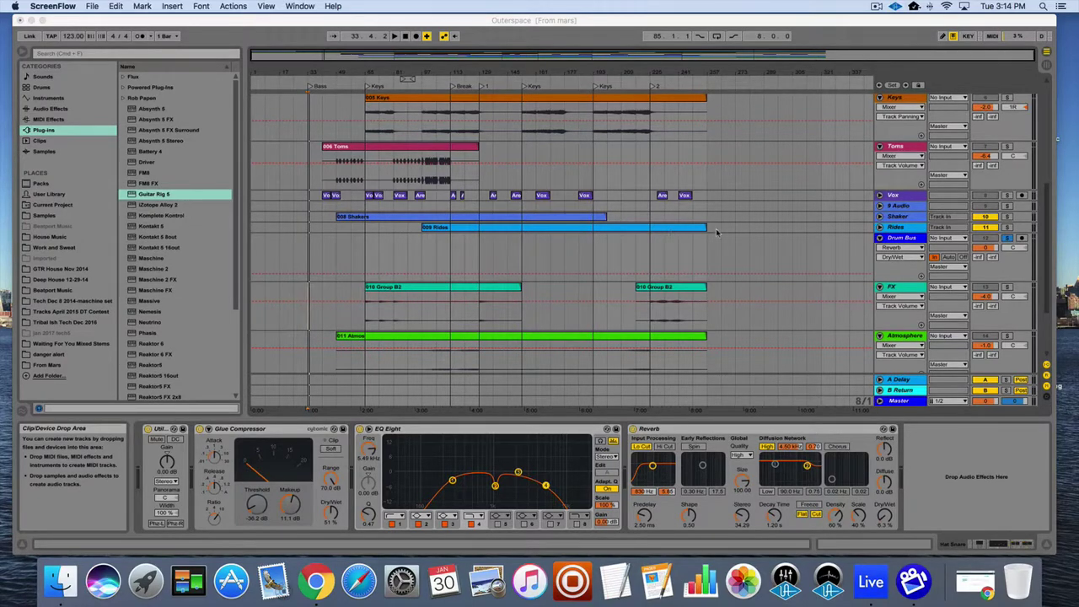
# - Look over all tracks in the arrangement, from the Low End Bus down to the lower FX track
pyautogui.scroll(5, 717, 232)
pyautogui.scroll(3, 717, 232)
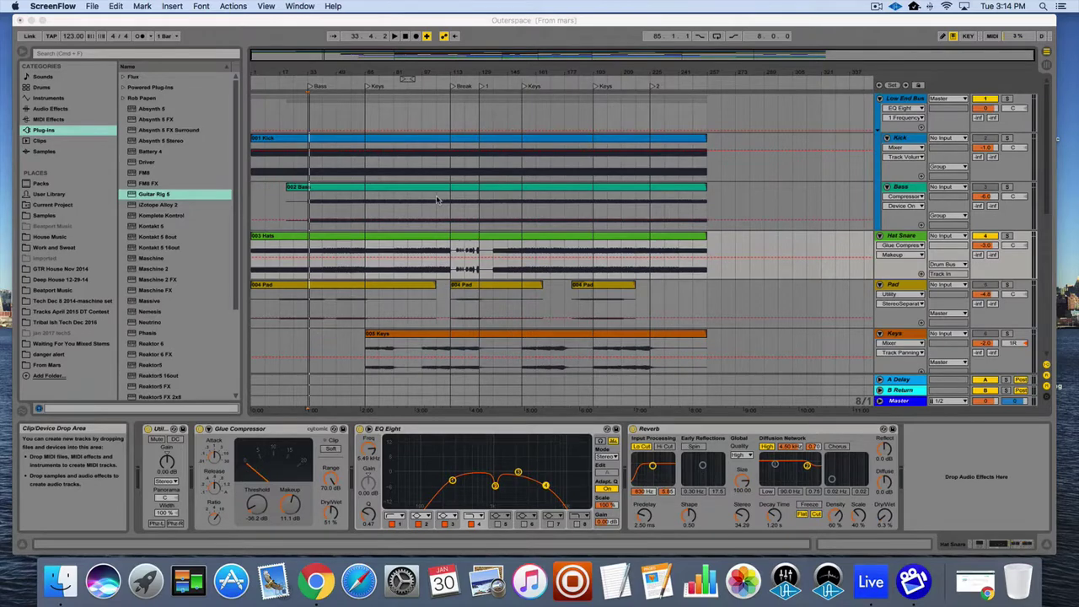
pyautogui.scroll(-10, 472, 205)
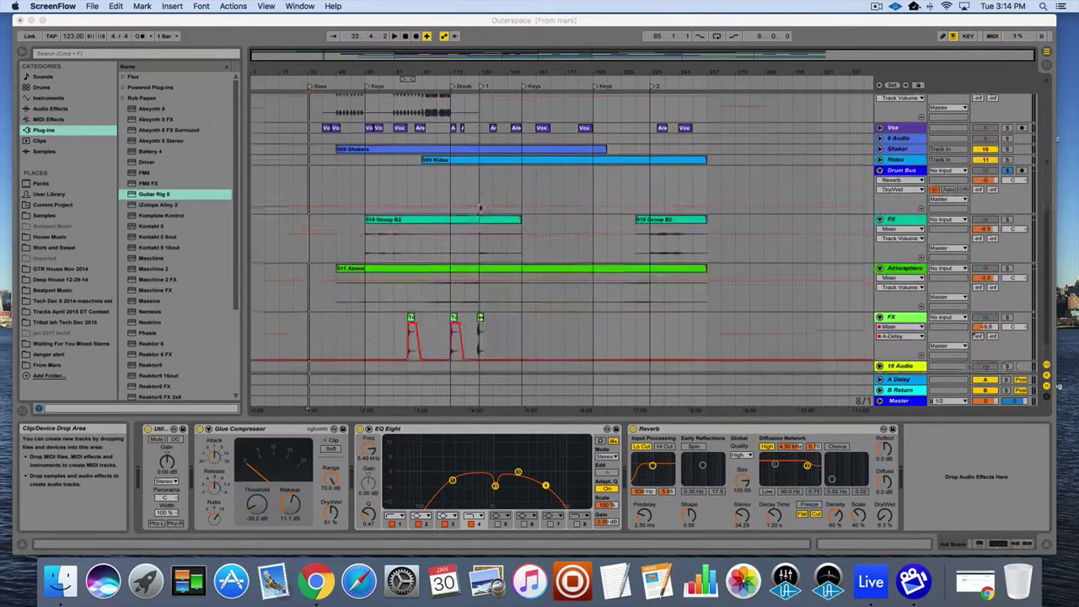
pyautogui.scroll(5, 481, 206)
pyautogui.scroll(5, 480, 207)
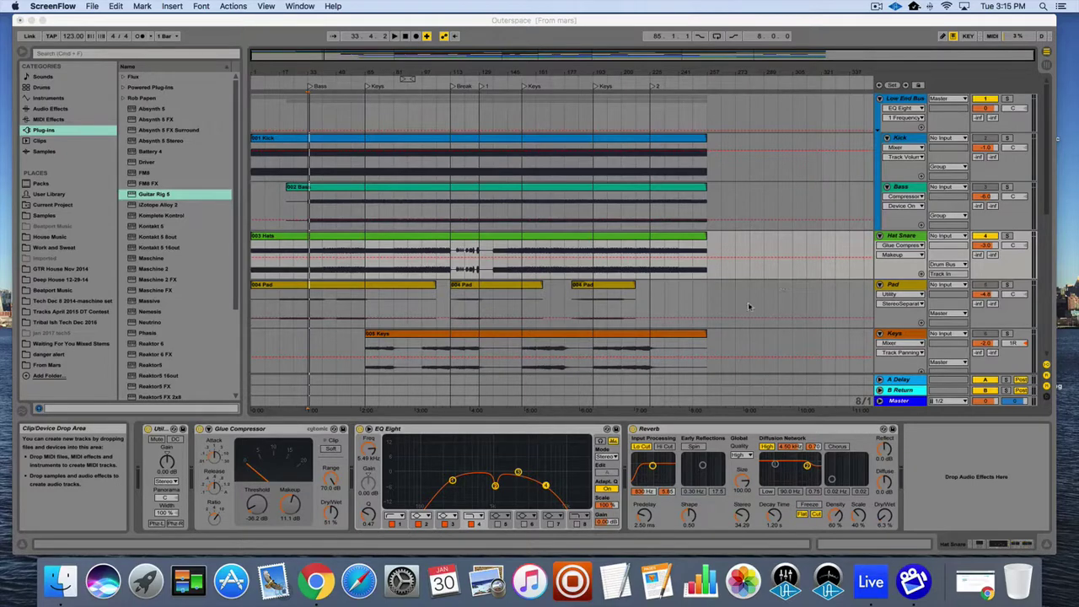
pyautogui.scroll(-5, 595, 278)
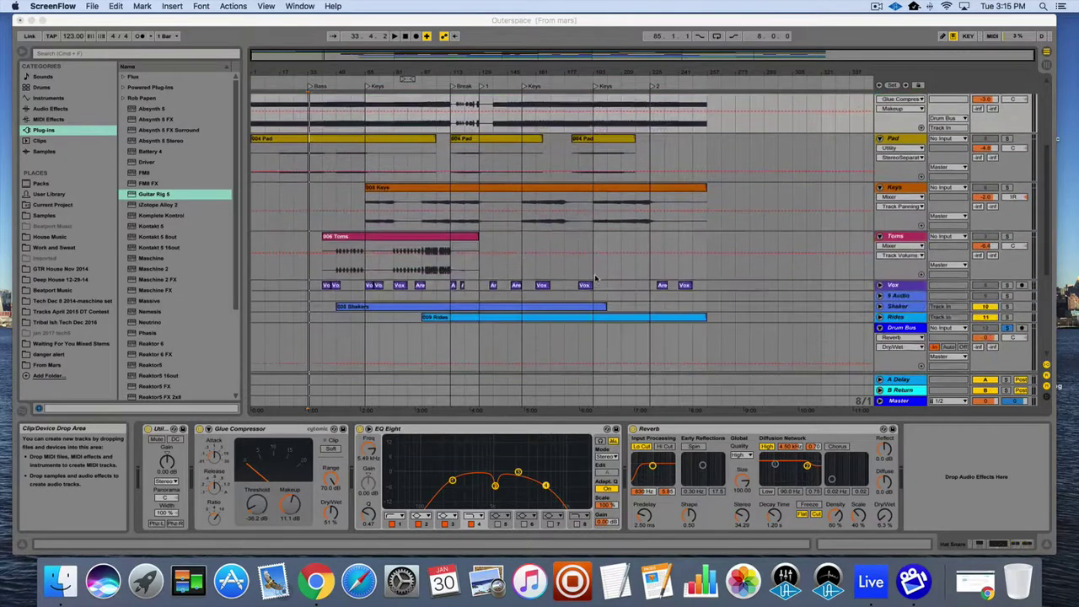
pyautogui.scroll(5, 595, 279)
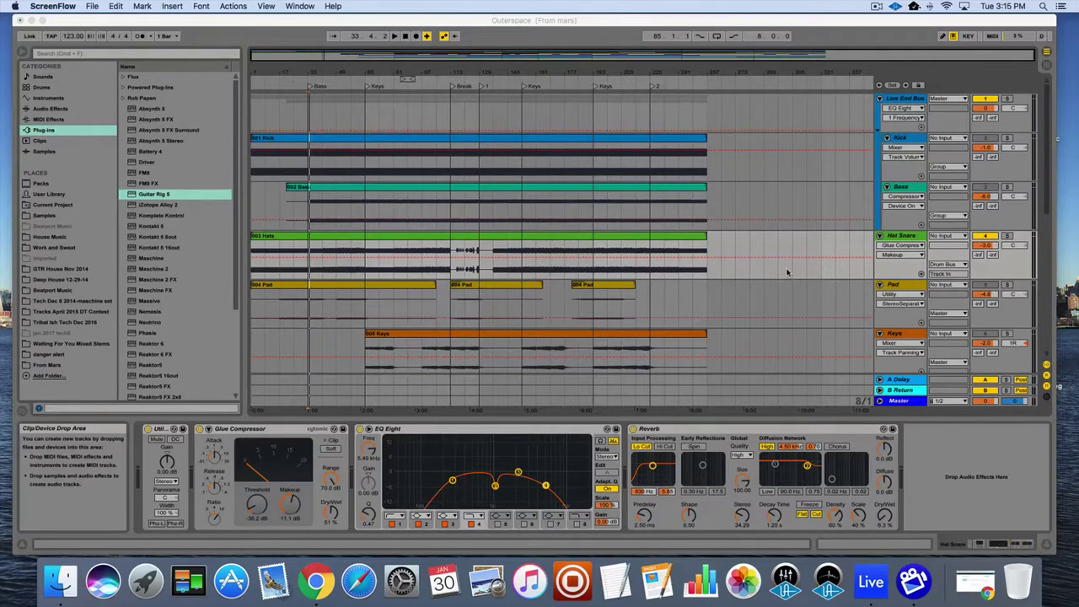
pyautogui.scroll(-5, 786, 272)
pyautogui.scroll(6, 787, 272)
# - Solo the Low End Bus and play the arrangement from position 33.1.1
pyautogui.click(1011, 100)
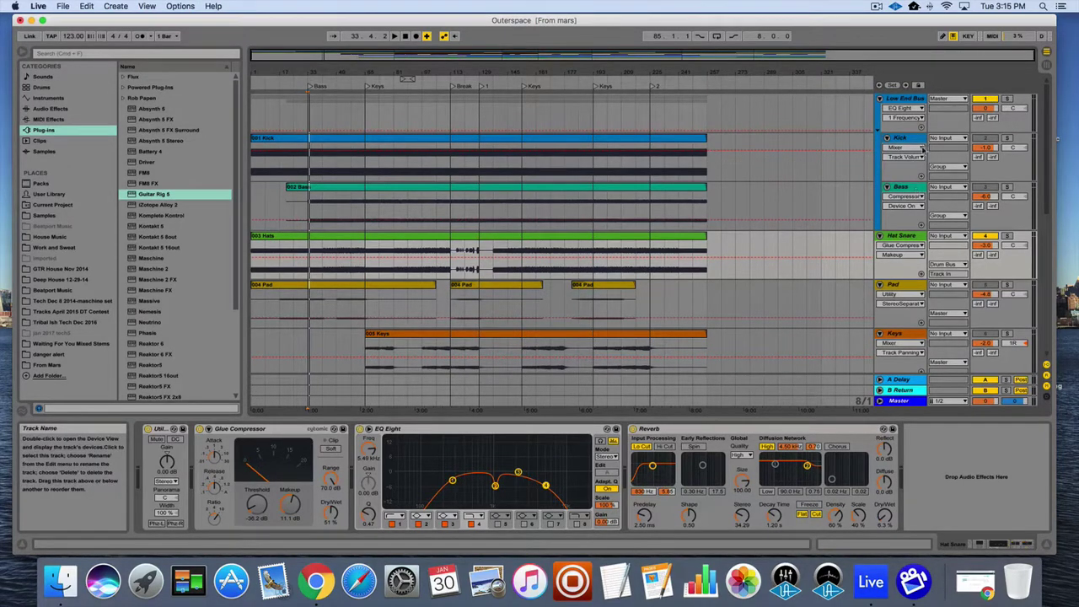
pyautogui.click(905, 100)
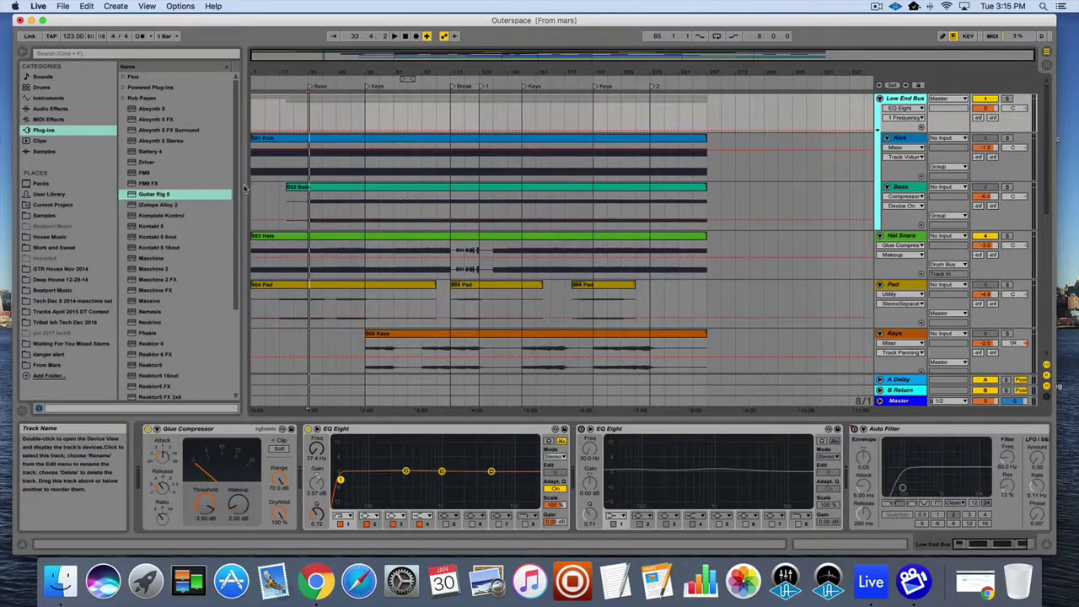
pyautogui.click(355, 38)
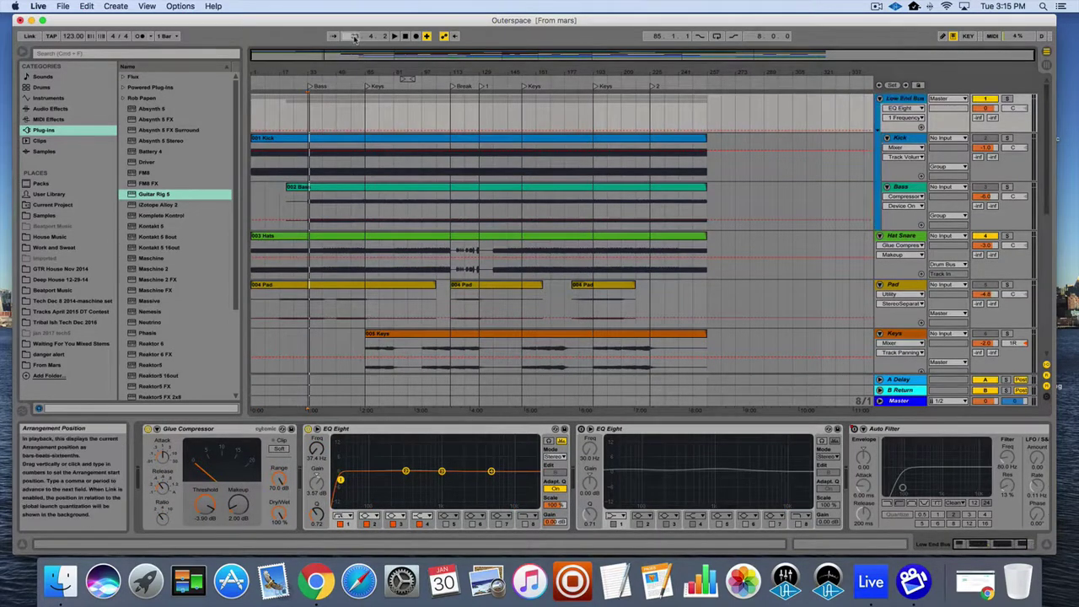
pyautogui.press('space')
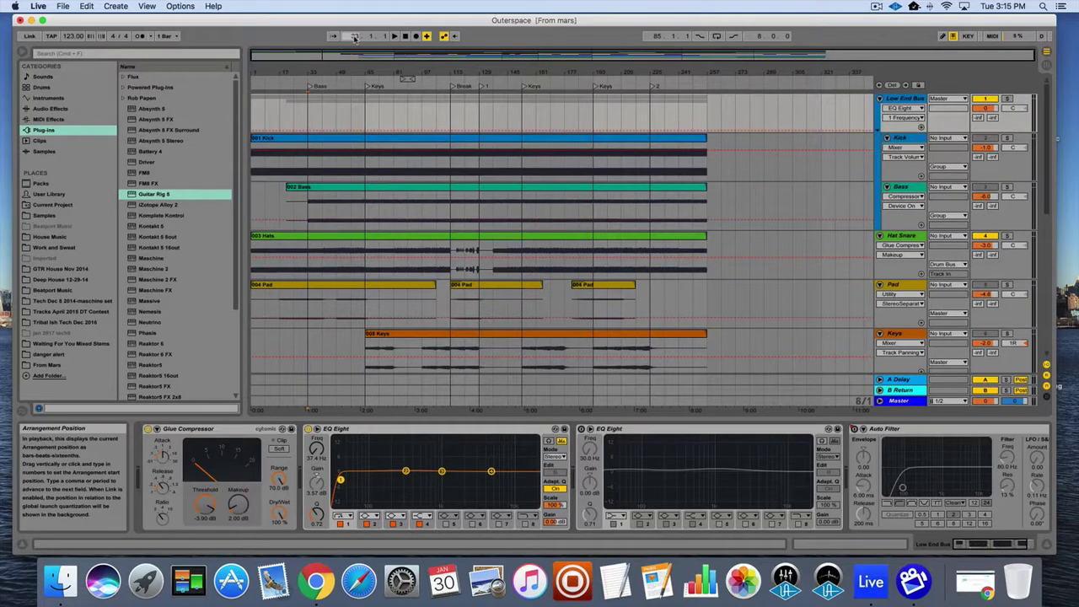
pyautogui.click(1008, 99)
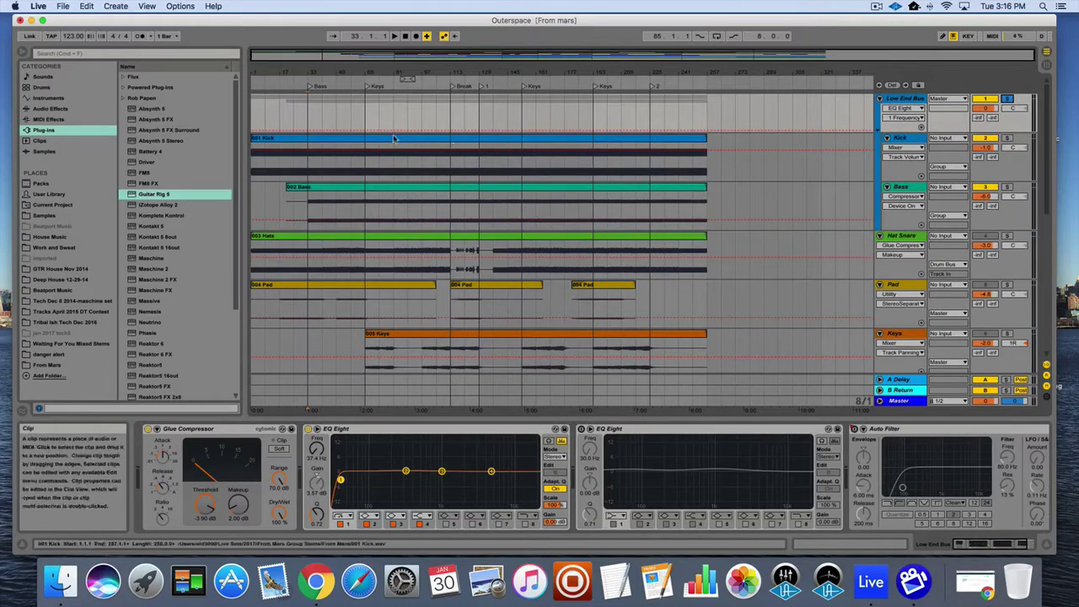
pyautogui.press('space')
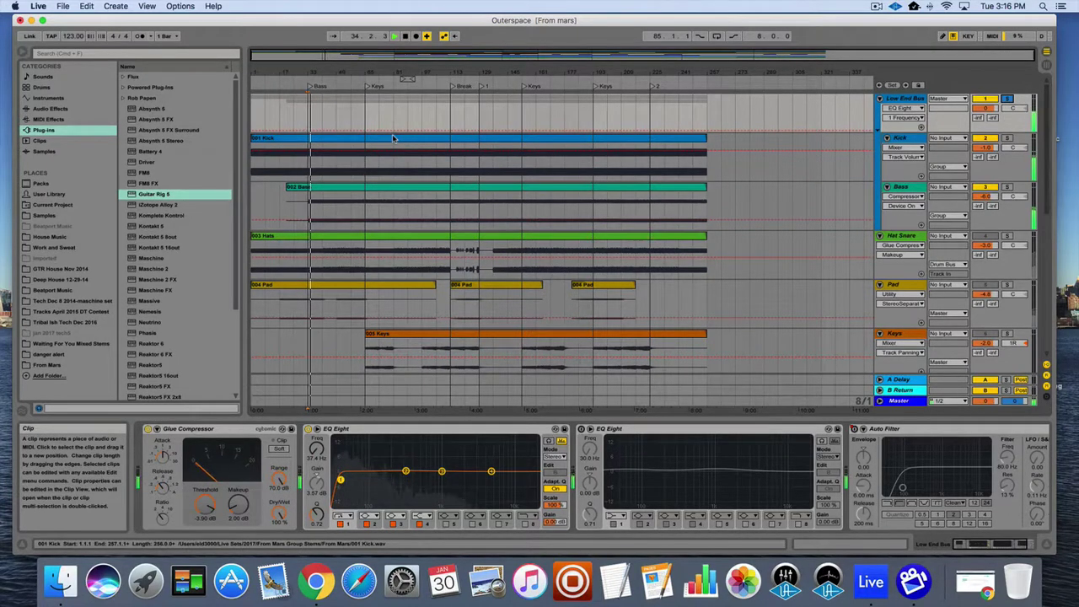
# - Solo the Kick track and play it with its EQ Eight curve shown enlarged
pyautogui.click(900, 137)
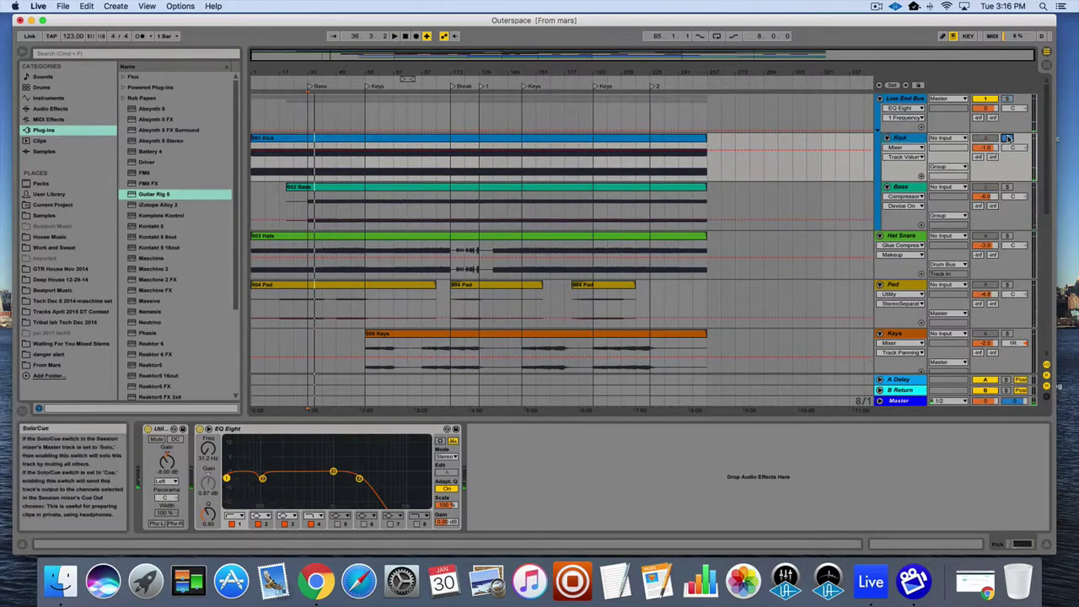
pyautogui.click(209, 429)
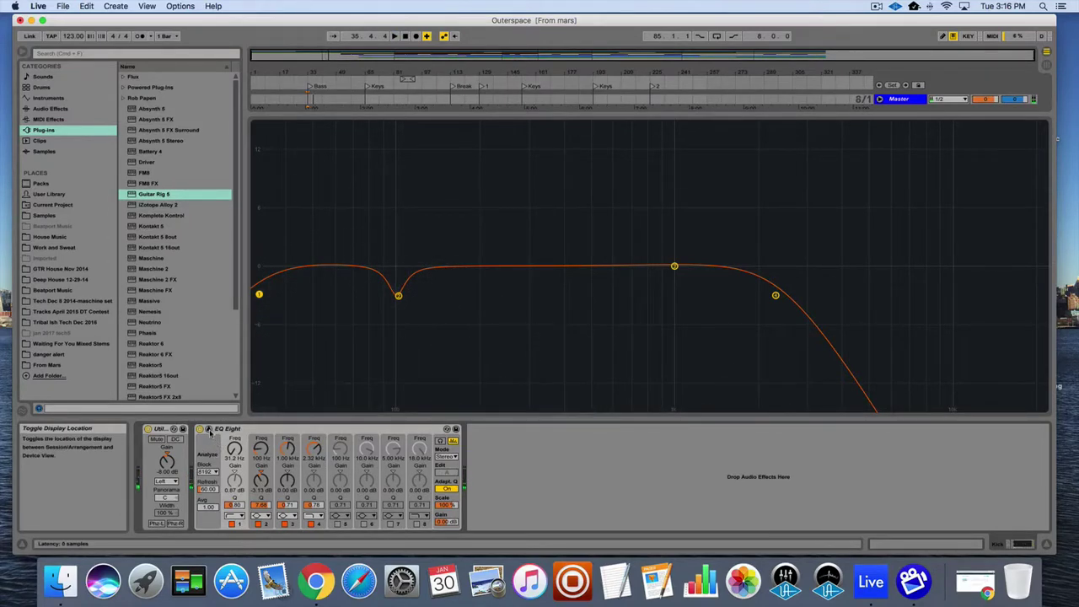
pyautogui.press('space')
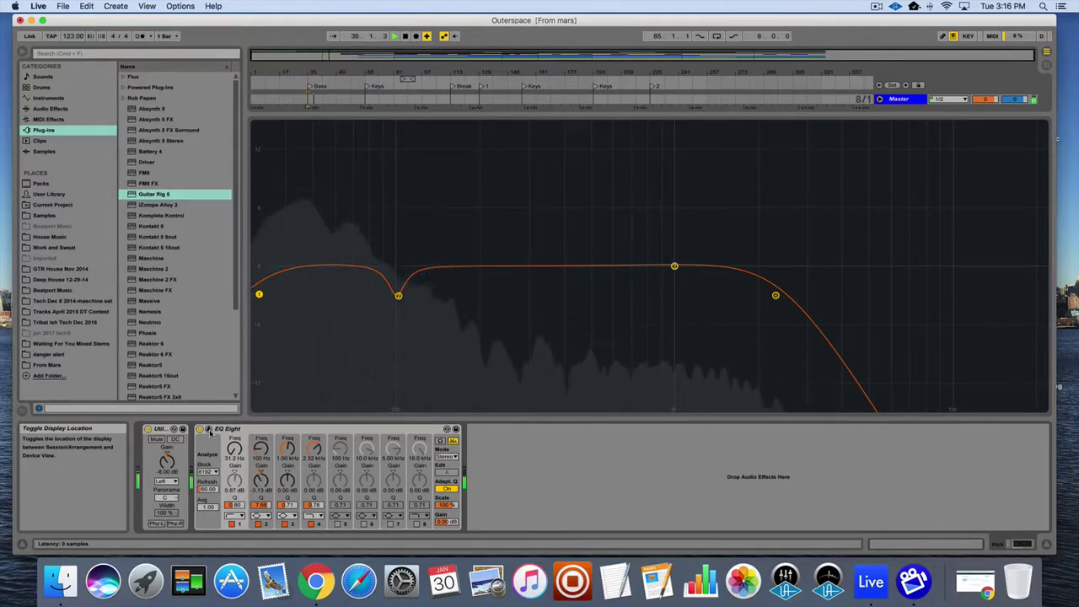
# - Compare the kick with its EQ Eight off and on, and move band 2 to about 98.3 Hz and -1.83 dB
pyautogui.click(199, 429)
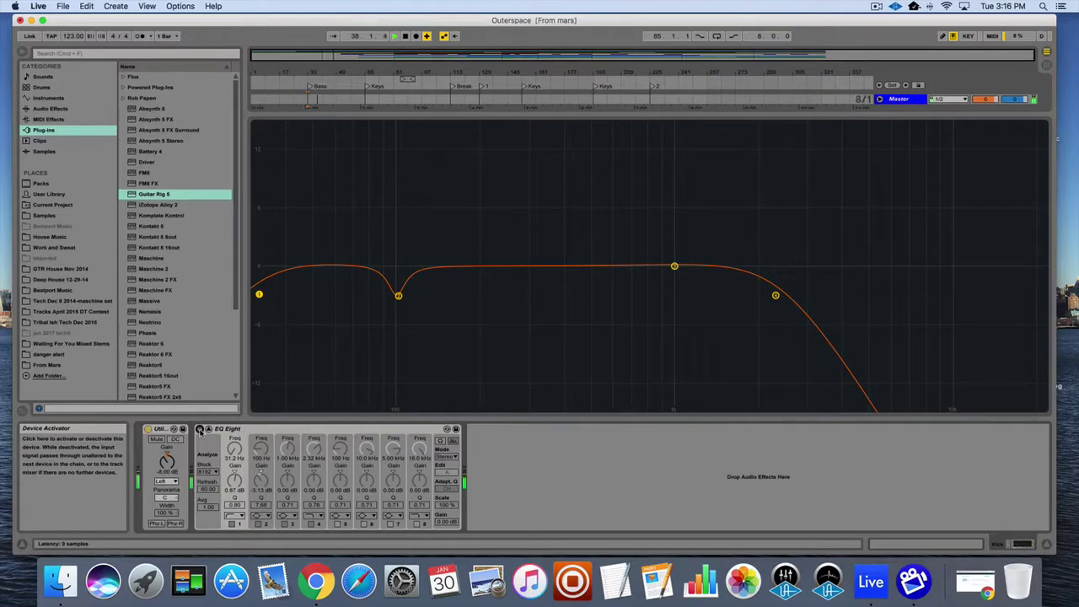
pyautogui.click(200, 429)
pyautogui.moveTo(398, 295); pyautogui.dragTo(396, 283)
pyautogui.click(208, 429)
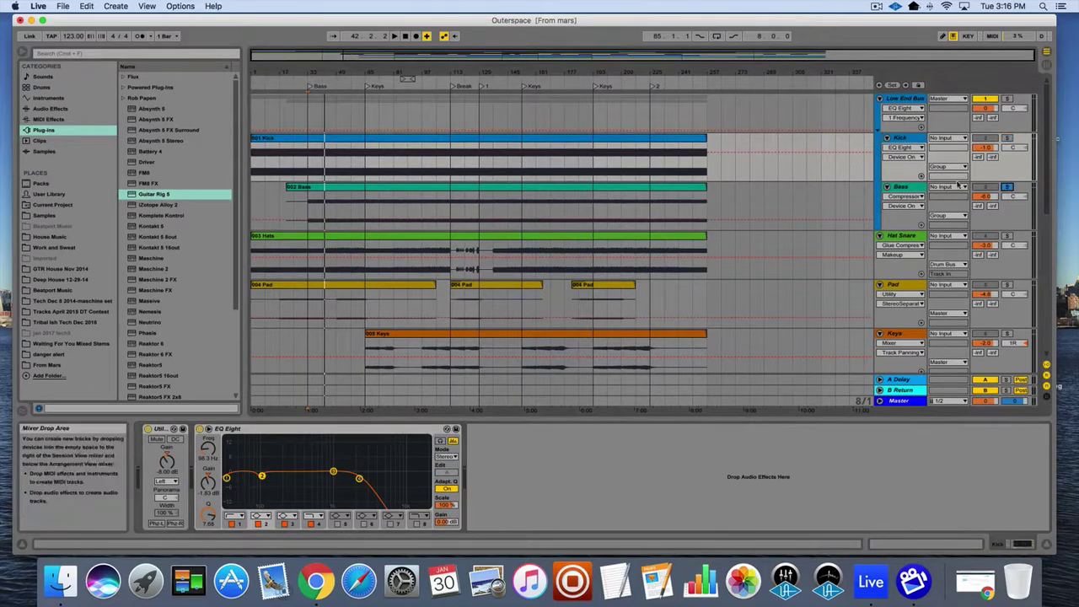
# - Play the soloed Bass track and examine its spectrum in the enlarged EQ Eight curve
pyautogui.click(901, 186)
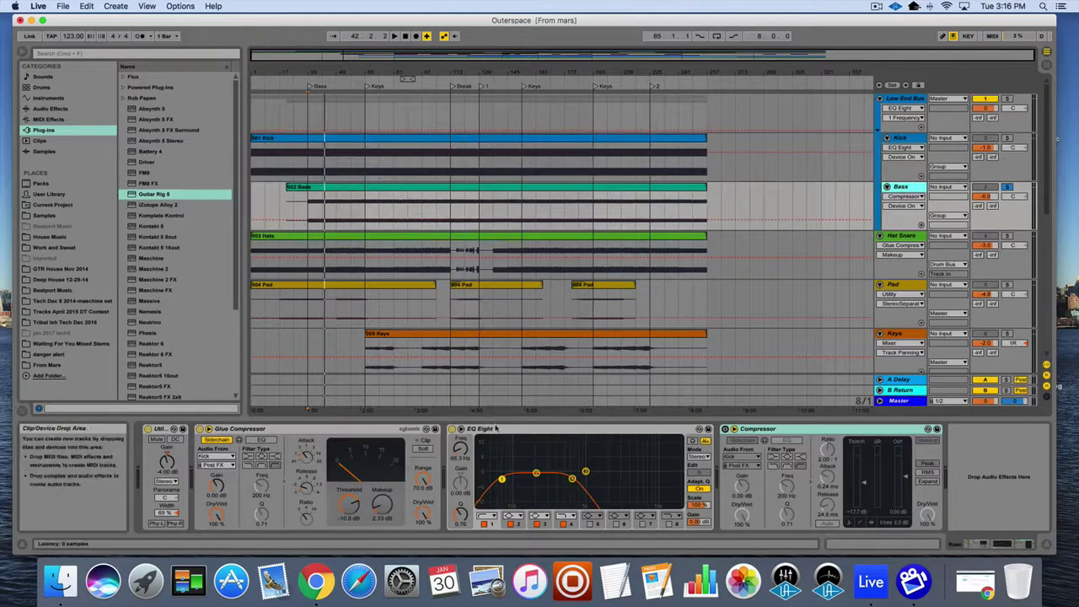
pyautogui.press('space')
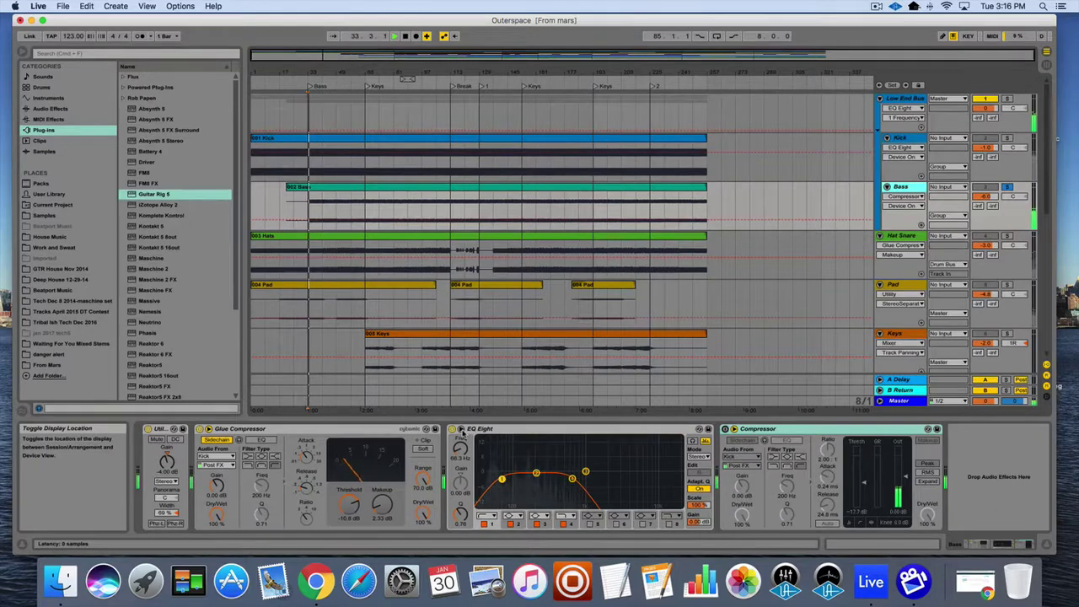
pyautogui.click(461, 430)
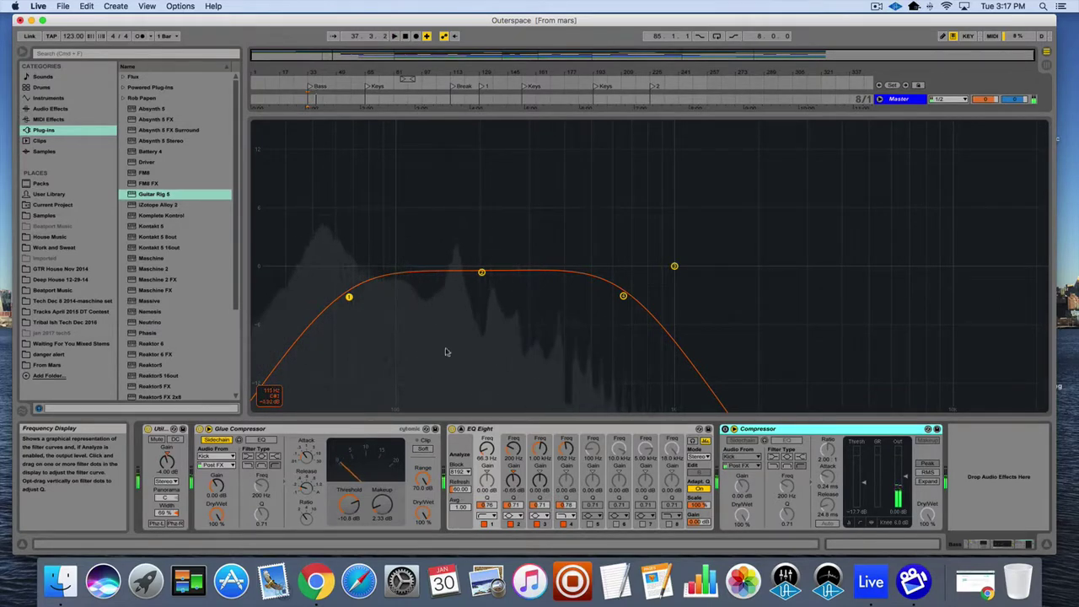
pyautogui.press('space')
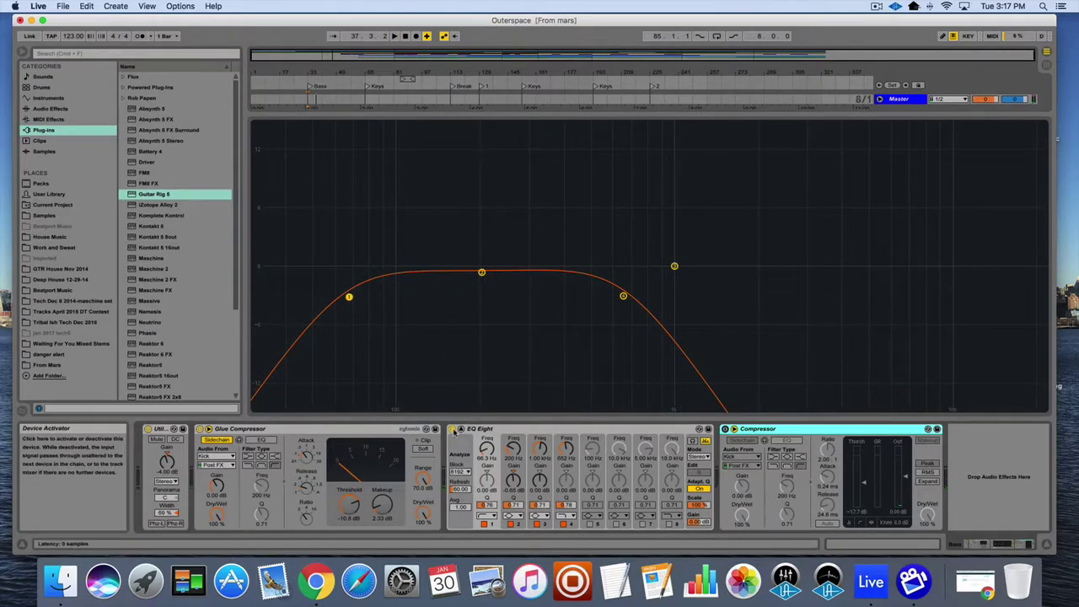
# - Audition the bass with its EQ Eight and Glue Compressor bypassed while showing the Session View mixer
pyautogui.click(453, 429)
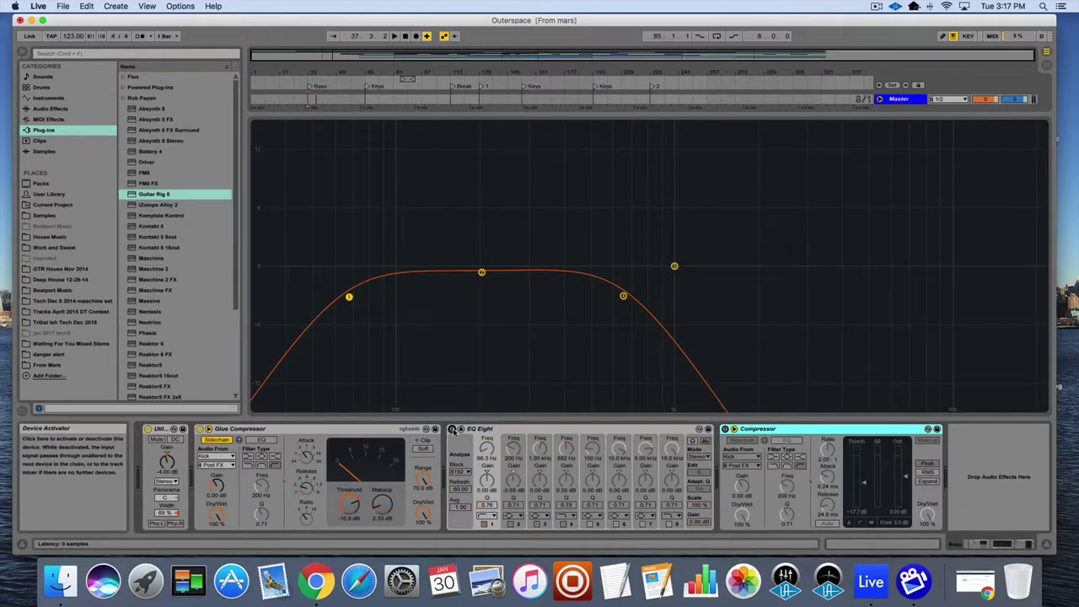
pyautogui.click(199, 429)
pyautogui.press('space')
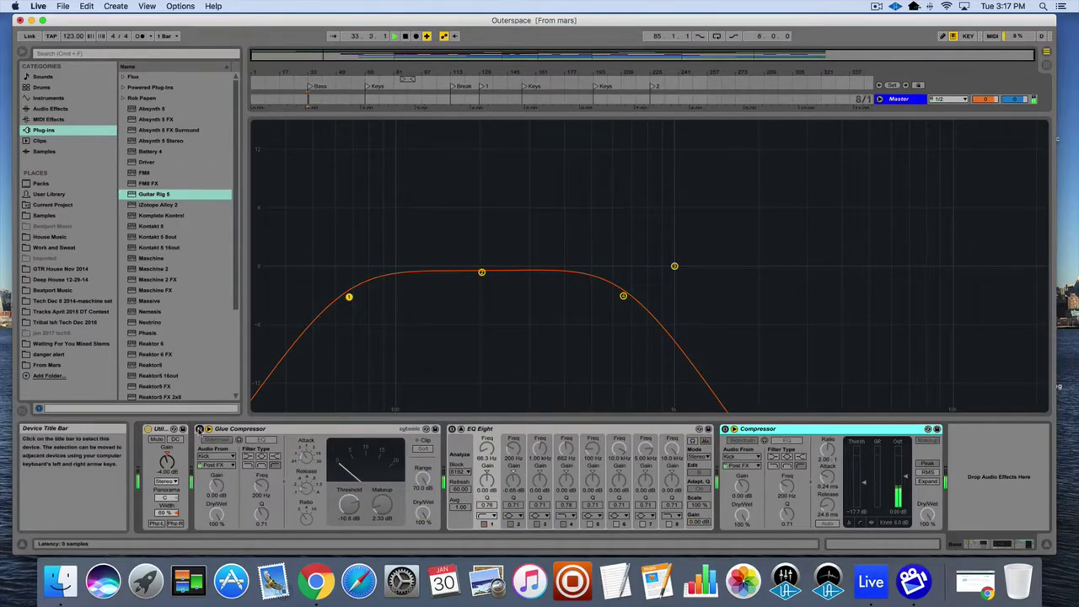
pyautogui.press('Tab')
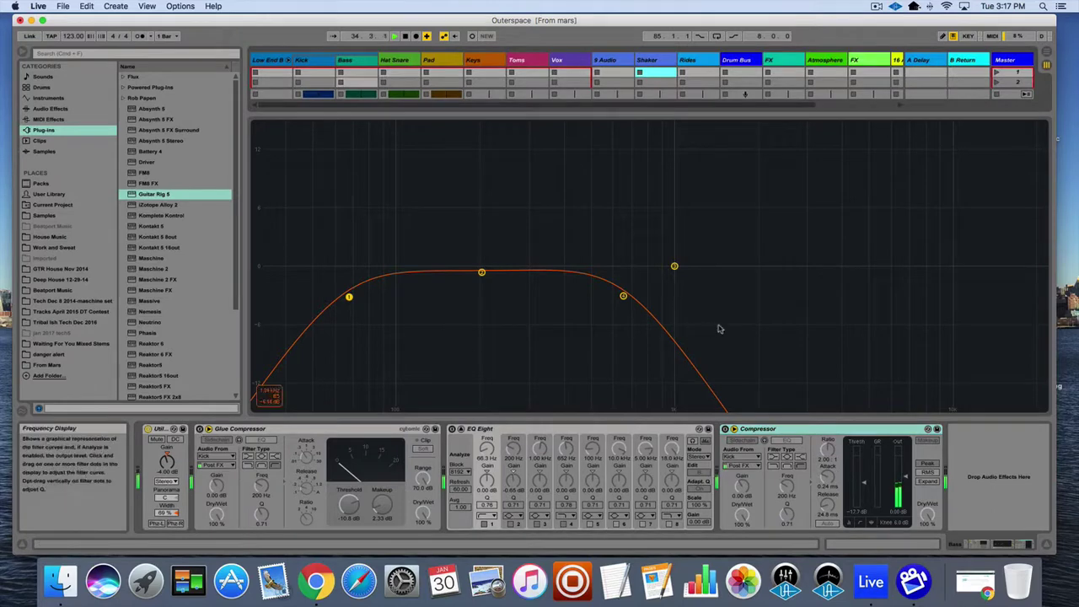
pyautogui.click(692, 429)
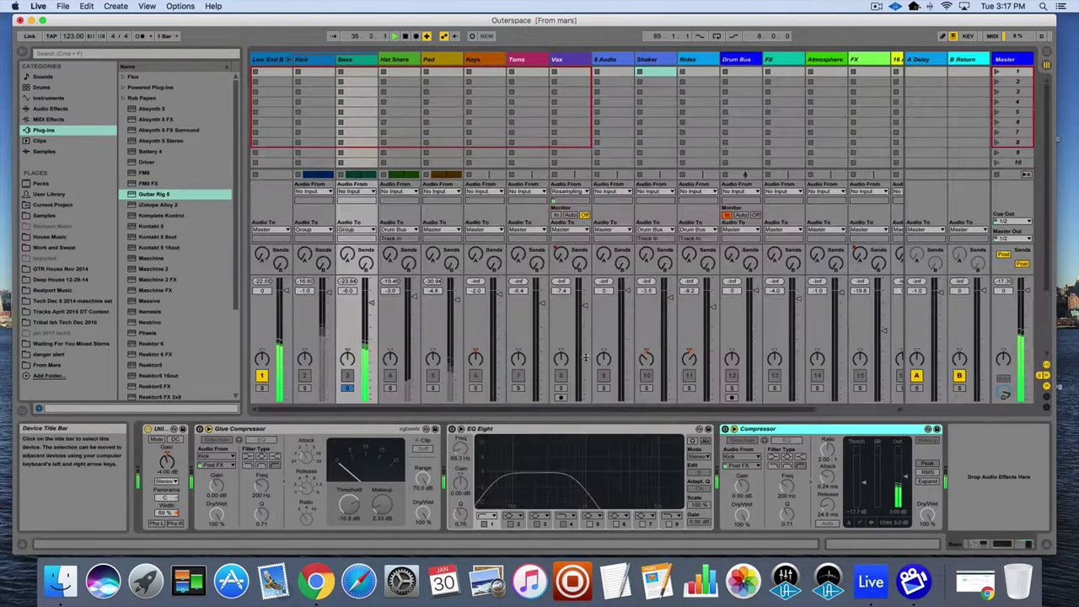
# - Solo the Low End Bus and play kick and bass together with the bass's sidechained Glue Compressor switched back on
pyautogui.click(262, 388)
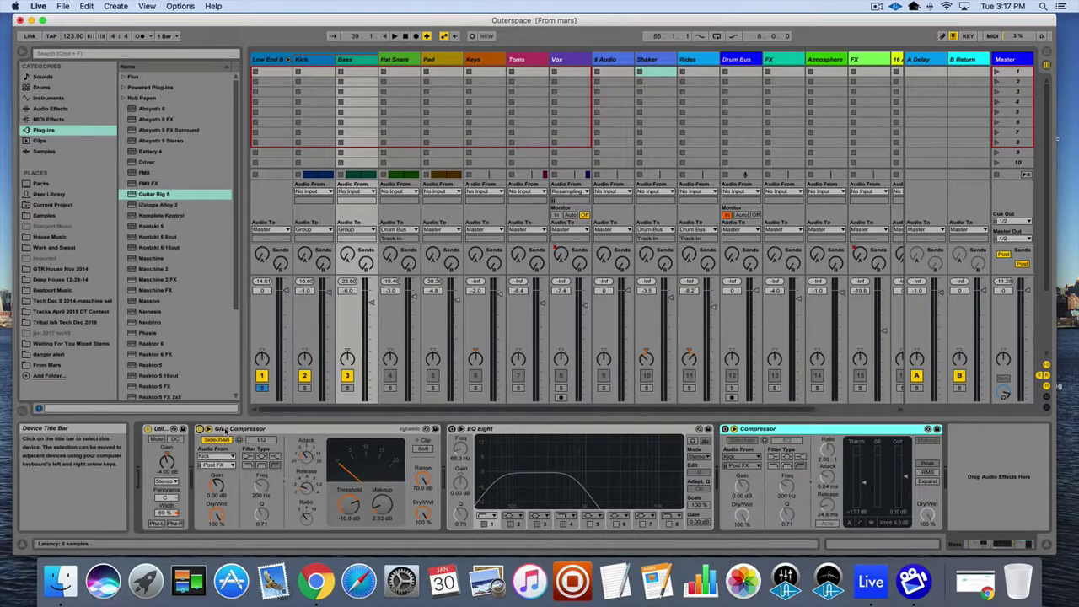
pyautogui.press('space')
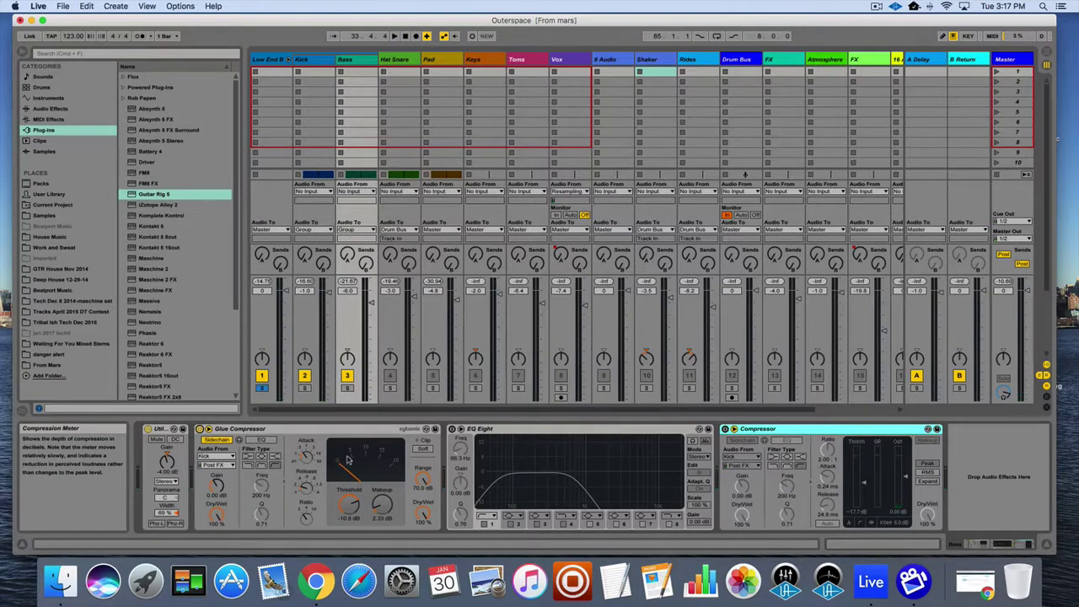
pyautogui.press('space')
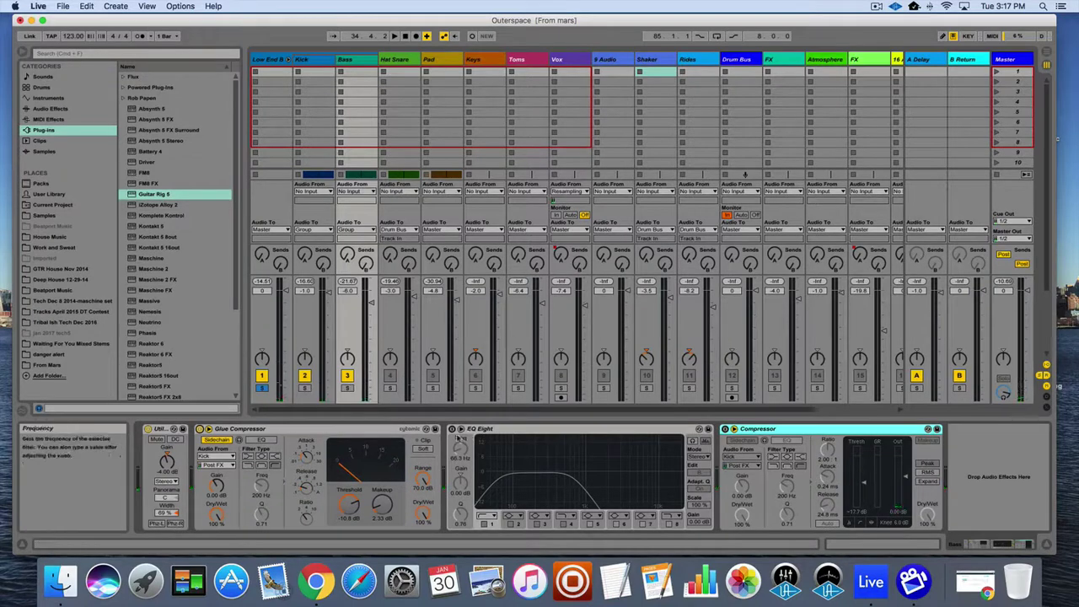
# - Switch the bass's EQ Eight back on and play the low end with its curve enlarged
pyautogui.click(452, 429)
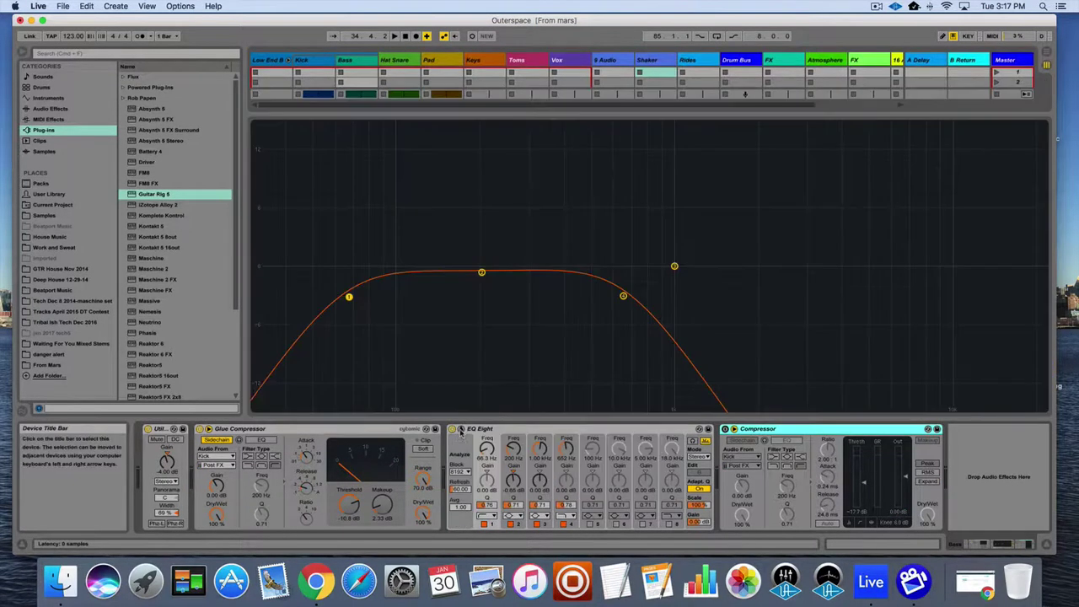
pyautogui.click(693, 440)
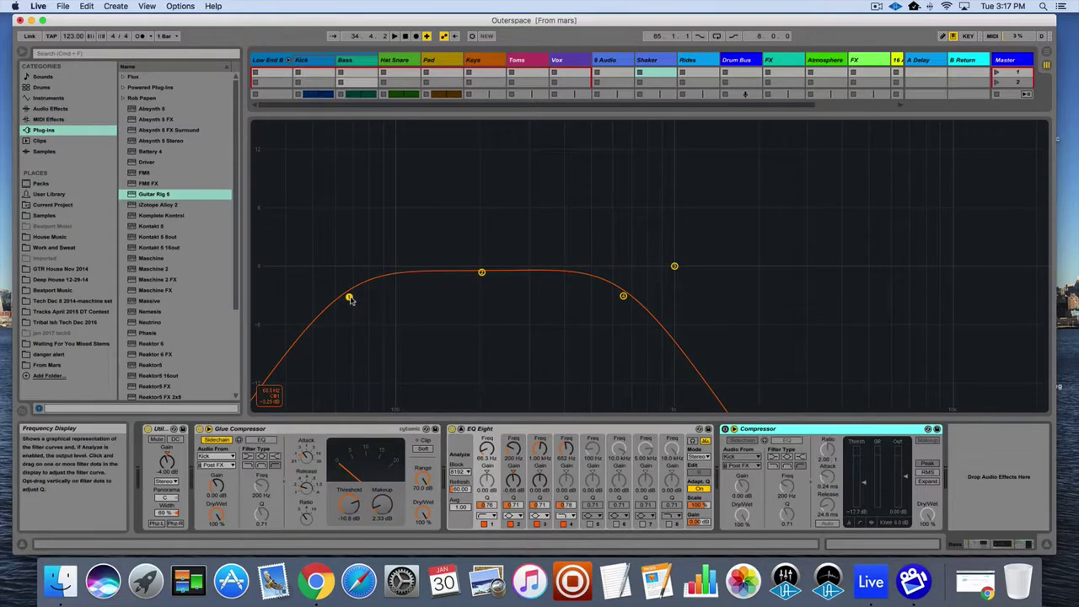
pyautogui.press('space')
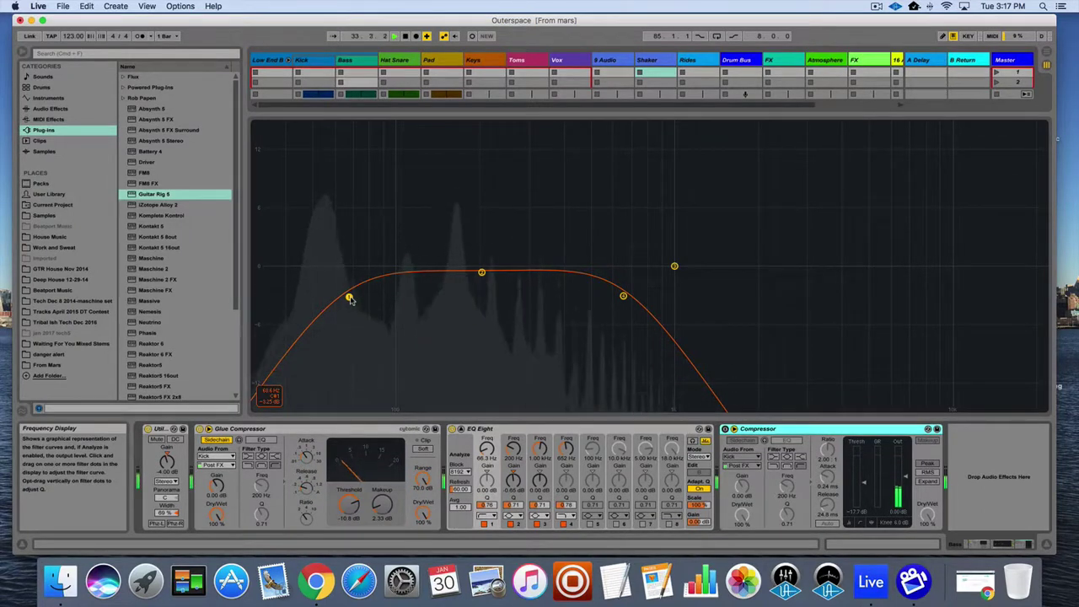
# - Move the bass EQ Eight's low-cut band 1 to about 61.8 Hz, comparing the sound with the EQ off and on
pyautogui.click(452, 430)
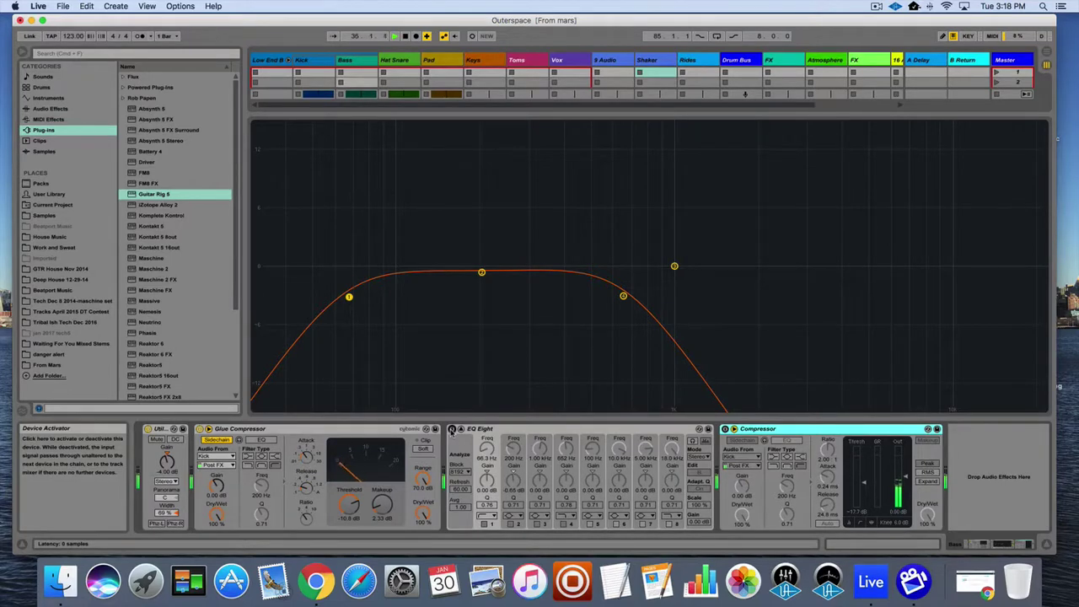
pyautogui.click(452, 430)
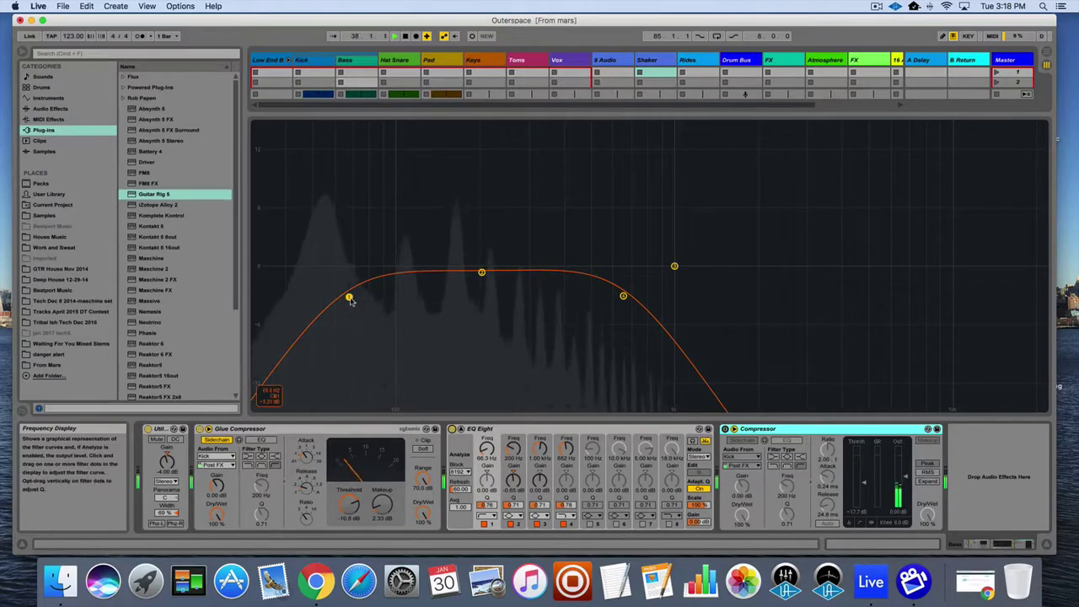
pyautogui.moveTo(349, 297); pyautogui.dragTo(340, 295)
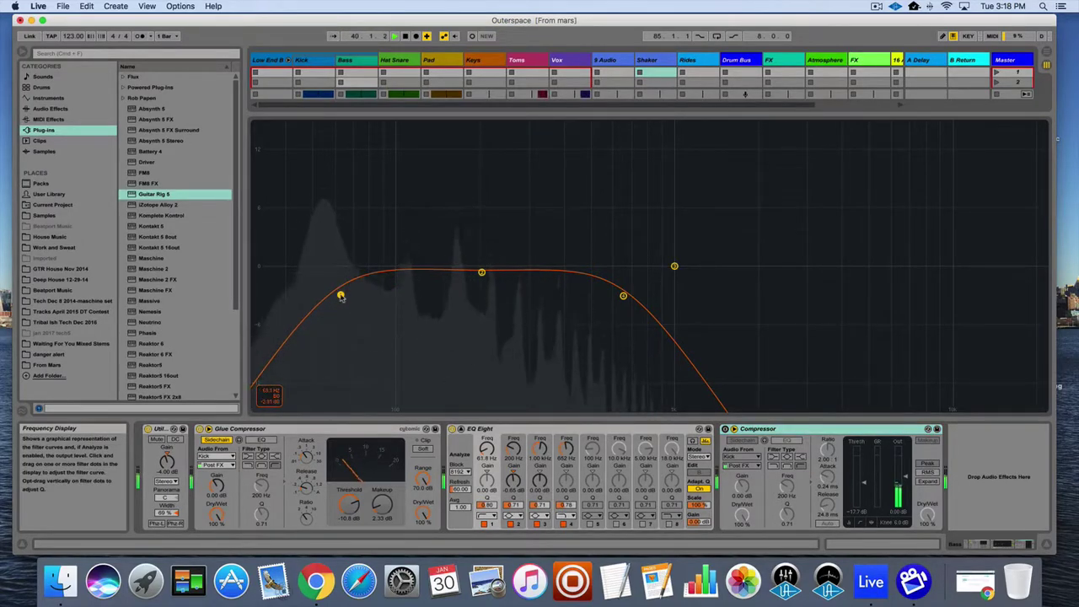
pyautogui.click(452, 430)
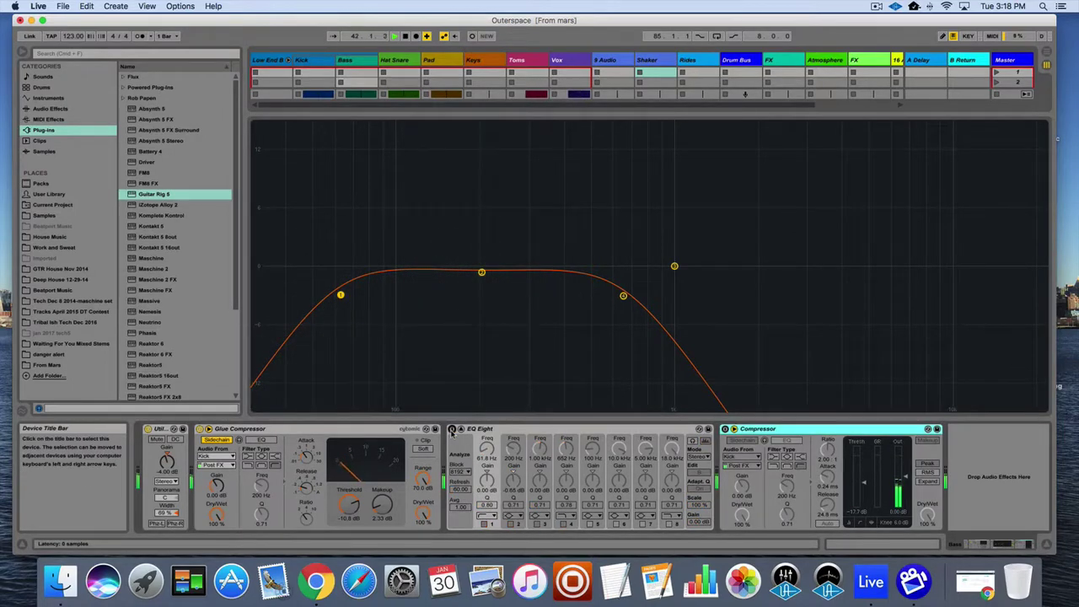
pyautogui.click(452, 430)
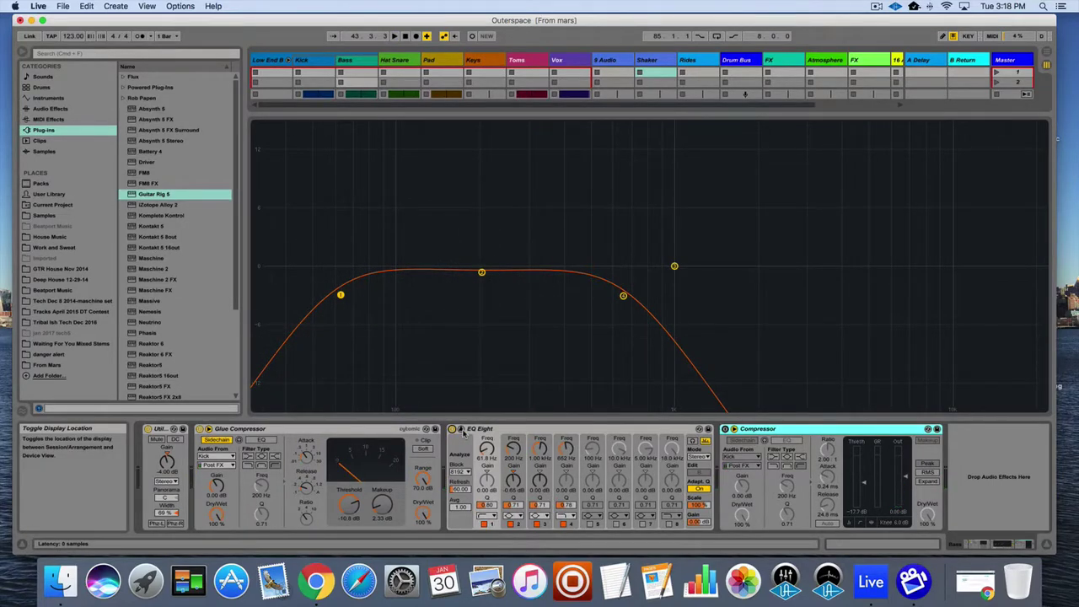
# - Shrink the bass EQ Eight back to its device, then solo and play the Hat Snare track with its effects chain shown
pyautogui.click(461, 430)
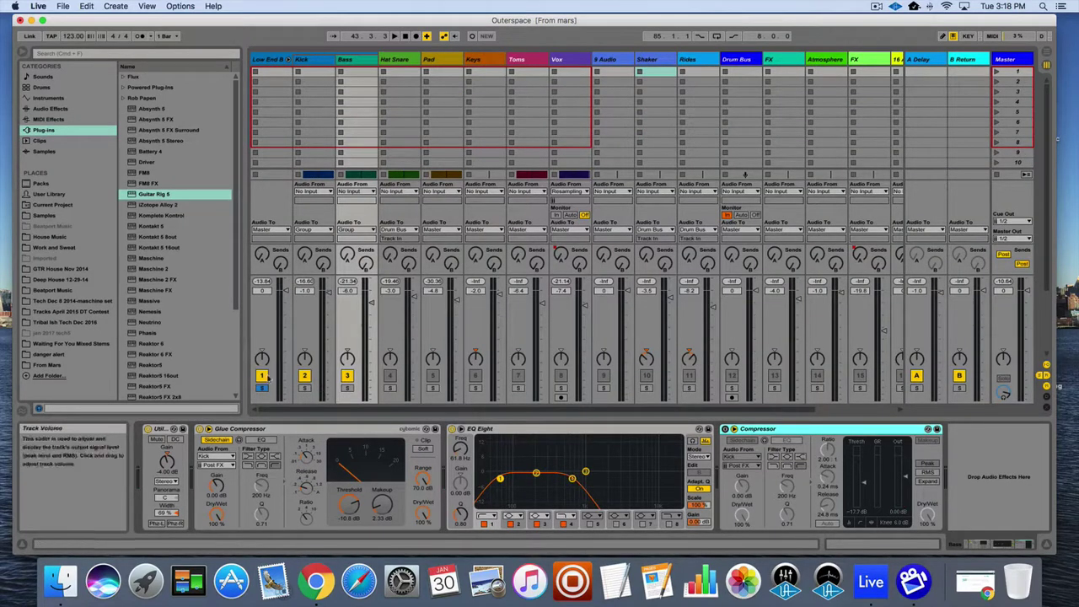
pyautogui.click(389, 388)
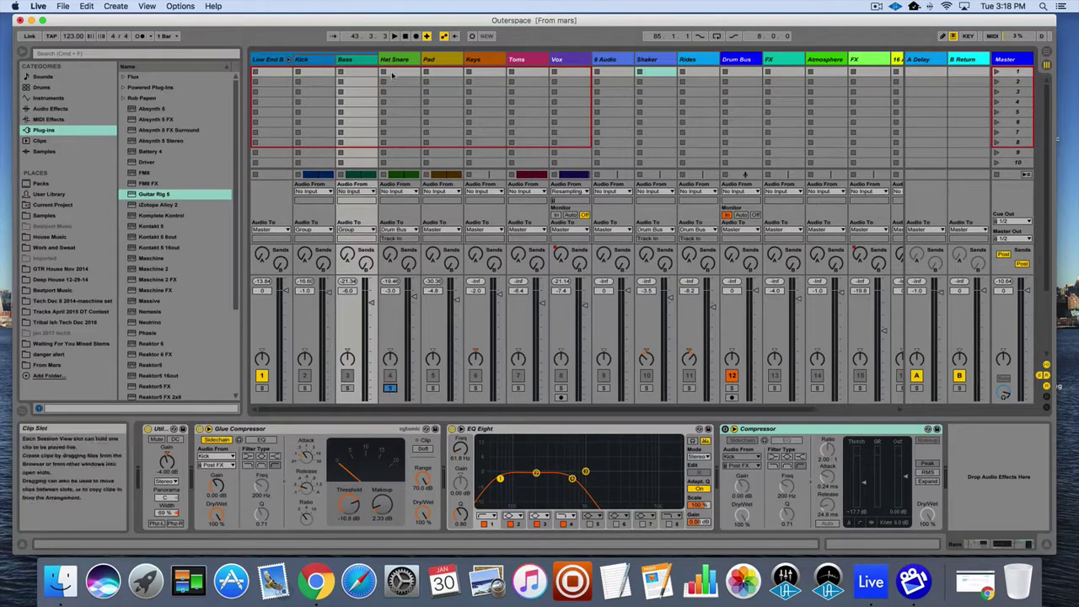
pyautogui.click(393, 60)
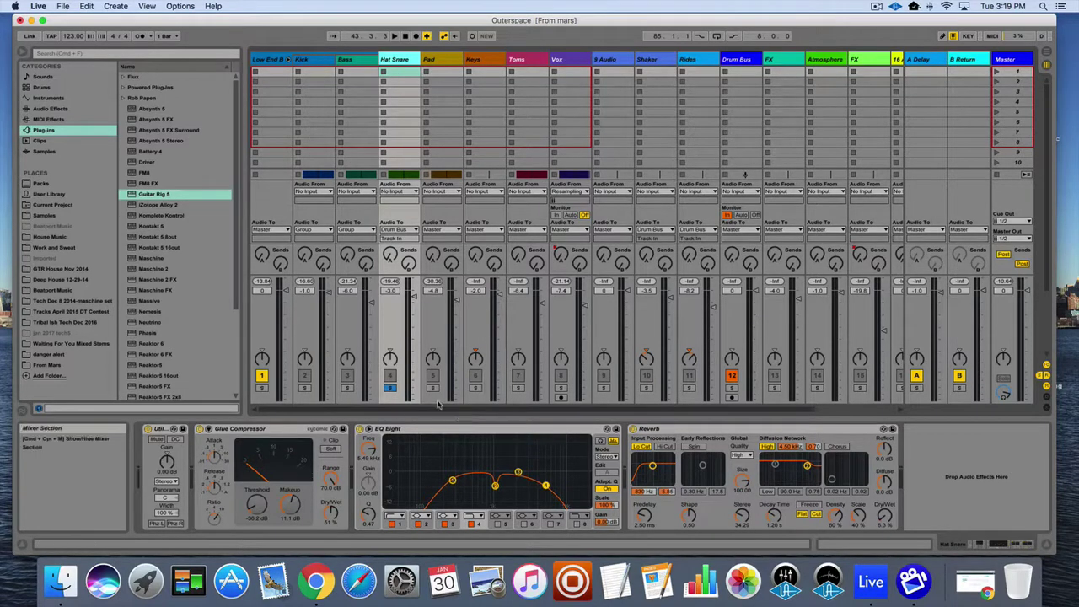
pyautogui.press('space')
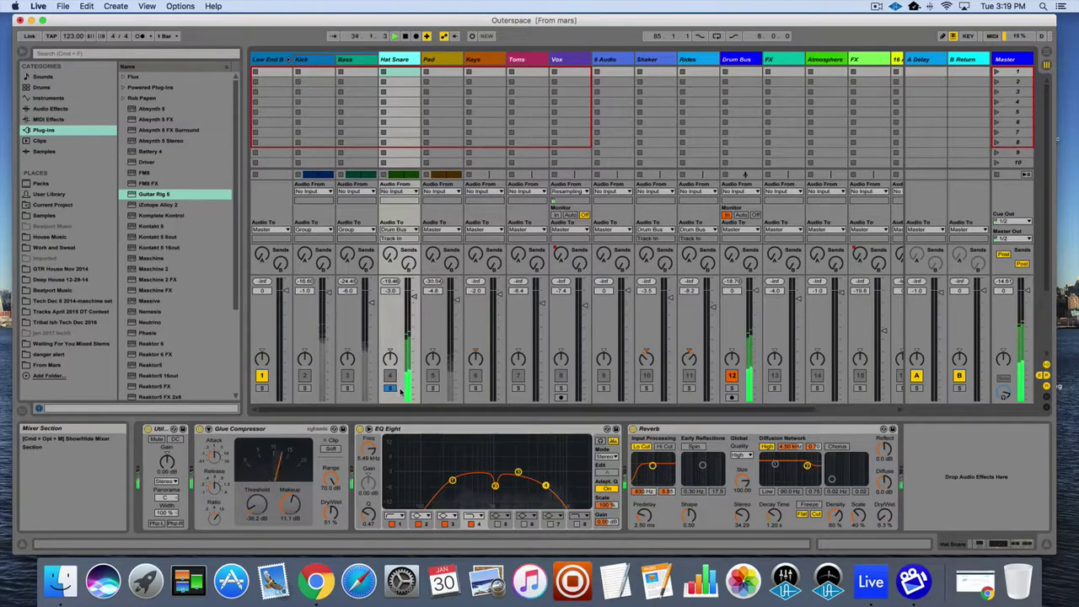
# - Switch to the Arrangement View, select the Hat Snare track and play it briefly
pyautogui.press('Tab')
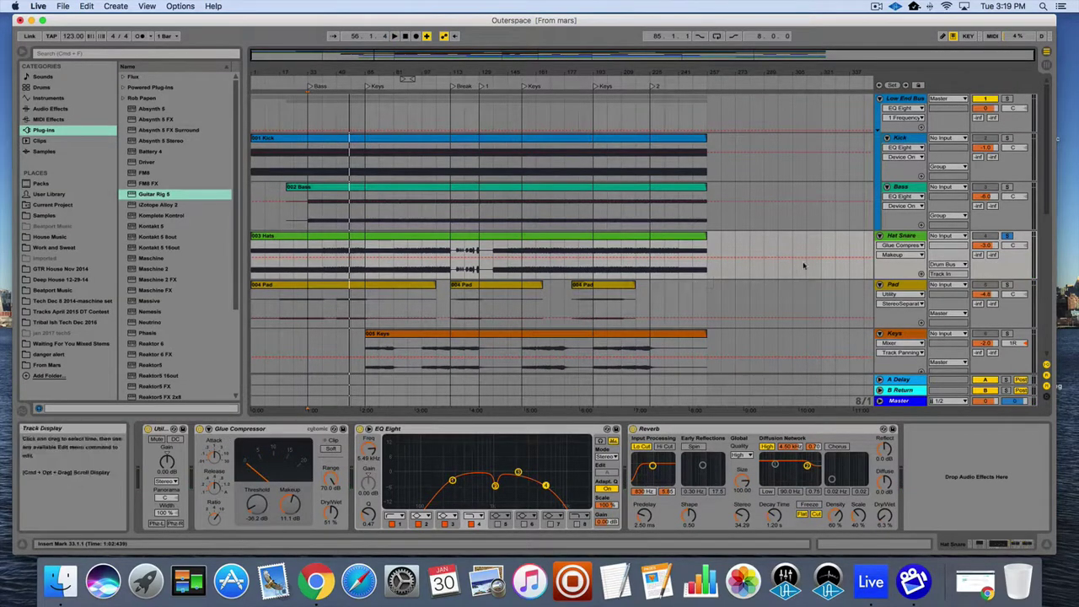
pyautogui.scroll(-2, 921, 270)
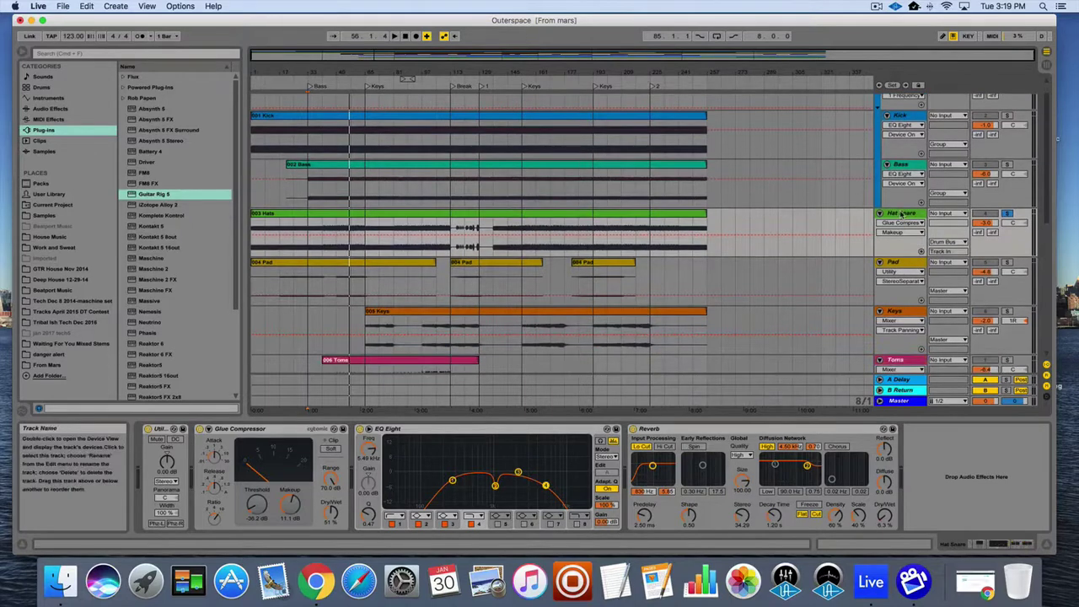
pyautogui.click(901, 215)
pyautogui.press('space')
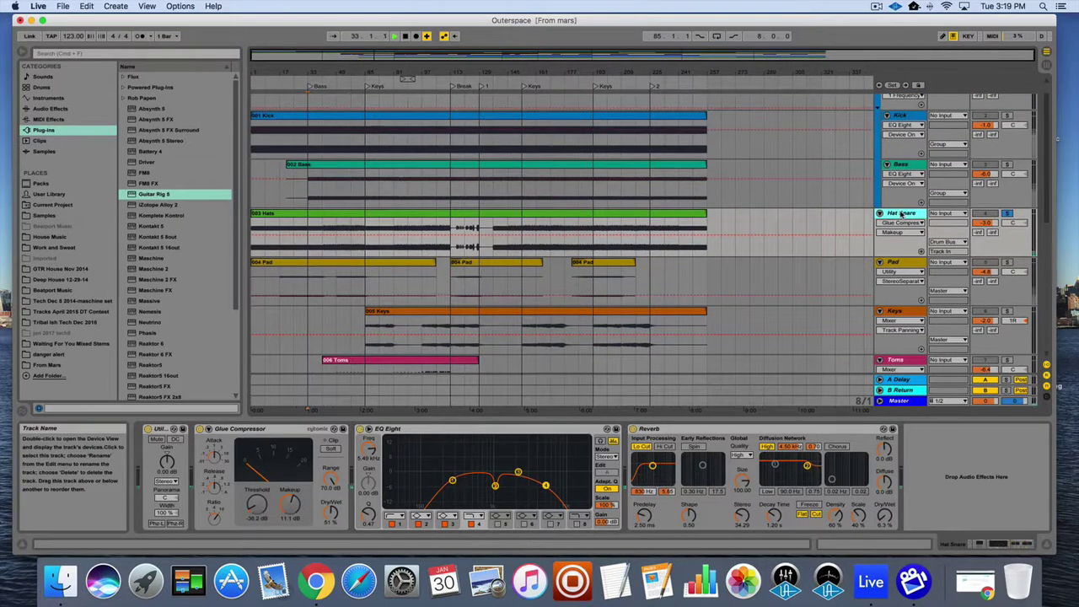
pyautogui.press('space')
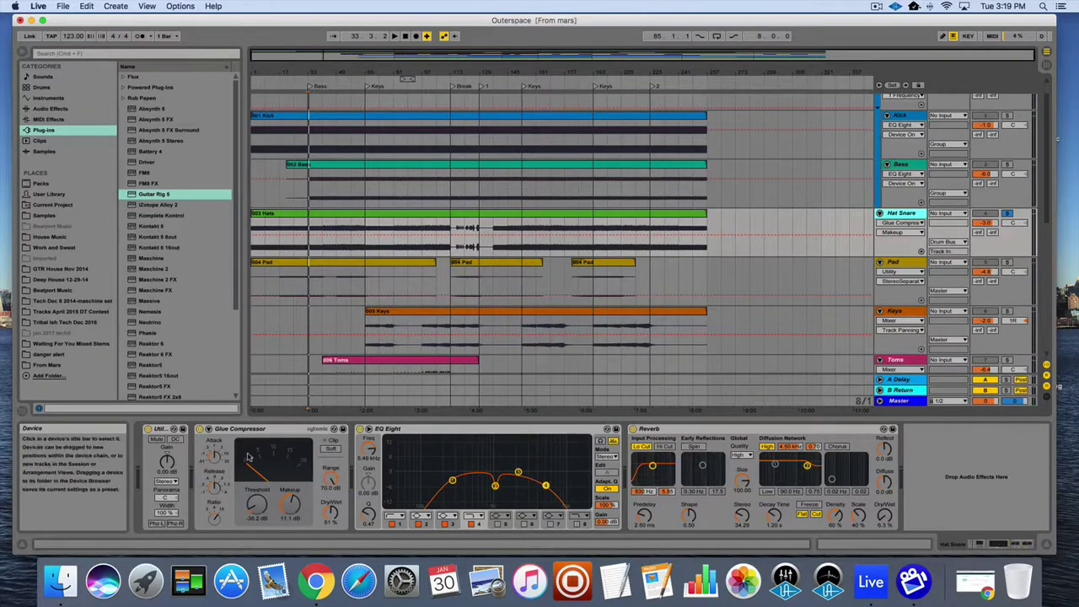
# - Compare the soloed Hat Snare with its Glue Compressor off and on, and with its EQ Eight off and on
pyautogui.press('space')
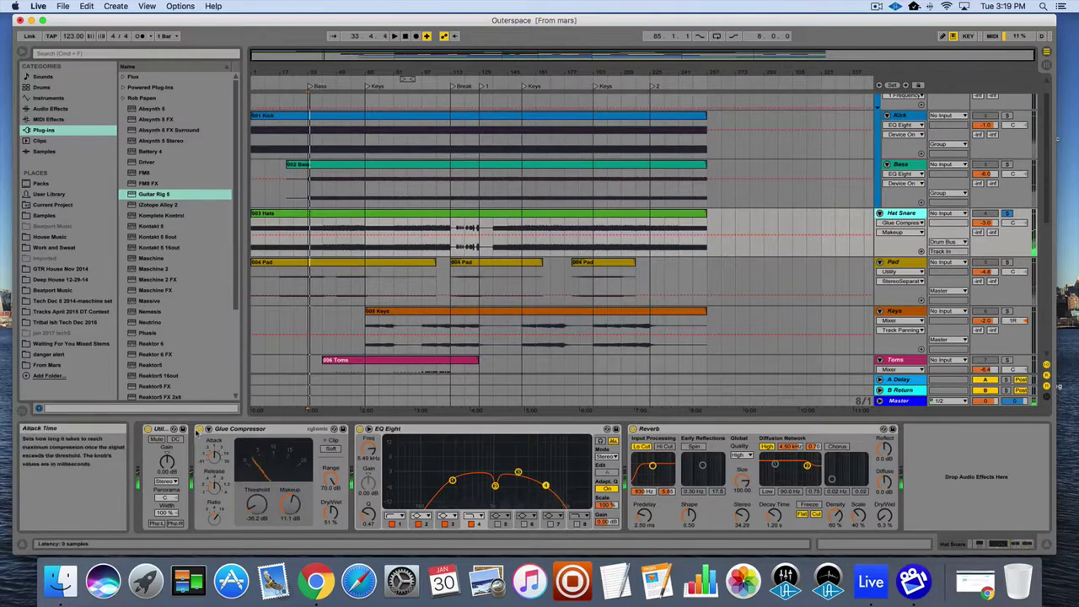
pyautogui.click(199, 430)
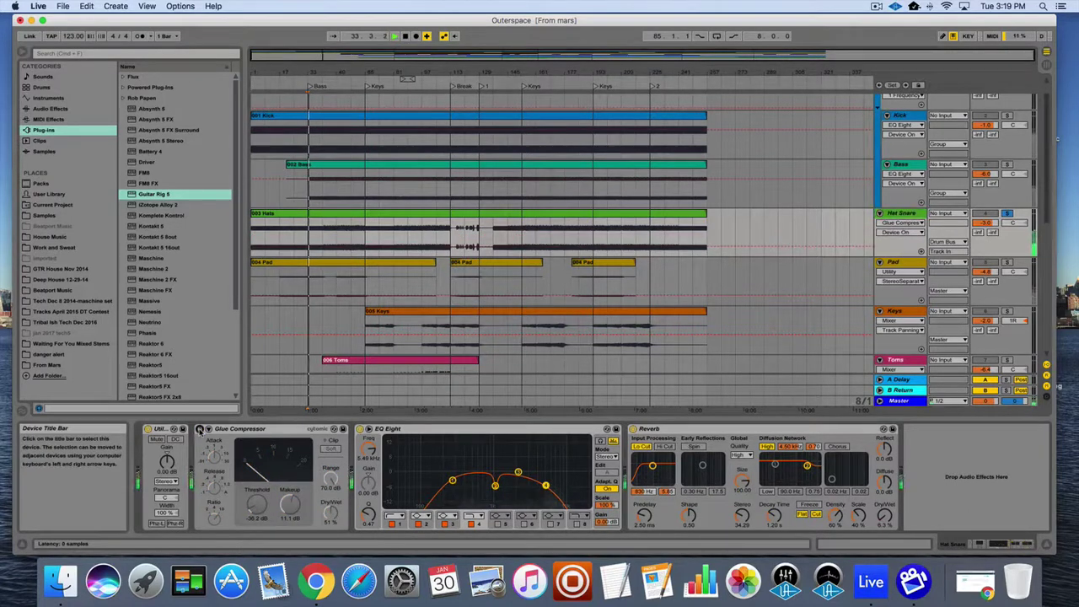
pyautogui.click(199, 429)
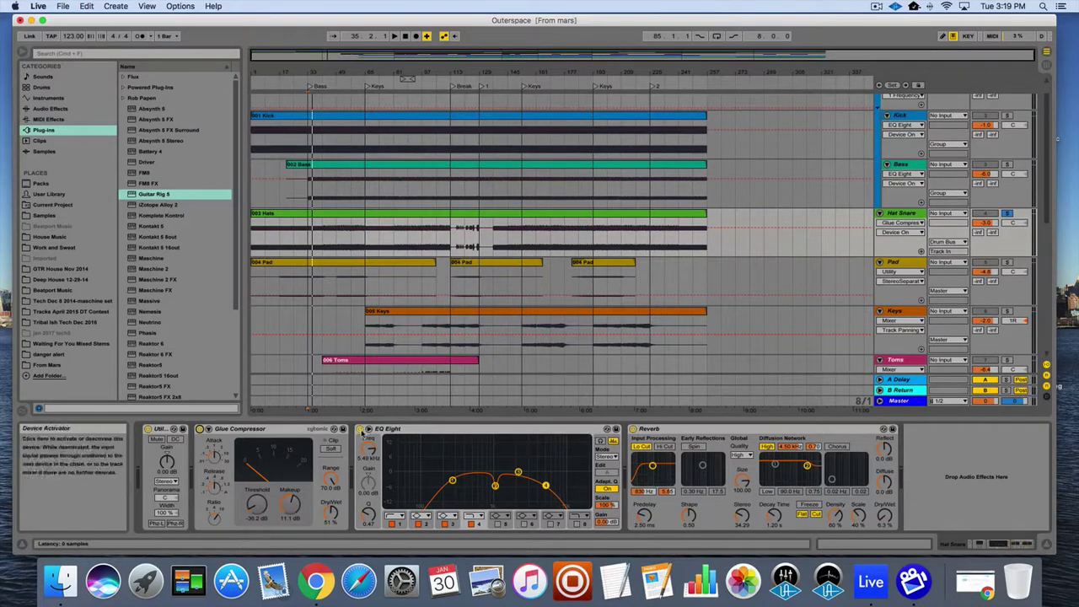
pyautogui.click(362, 430)
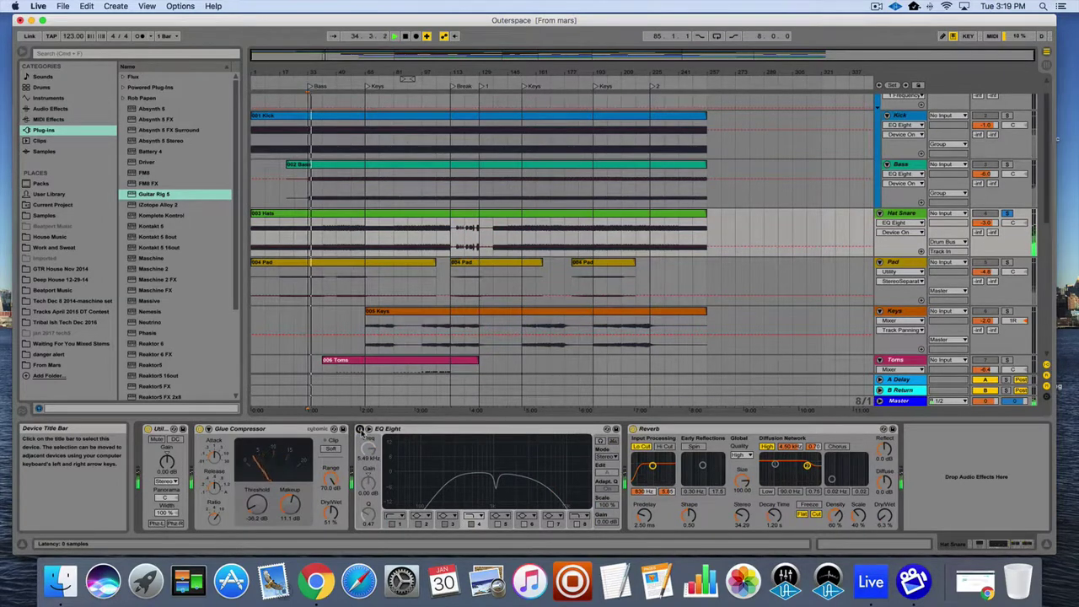
pyautogui.click(362, 430)
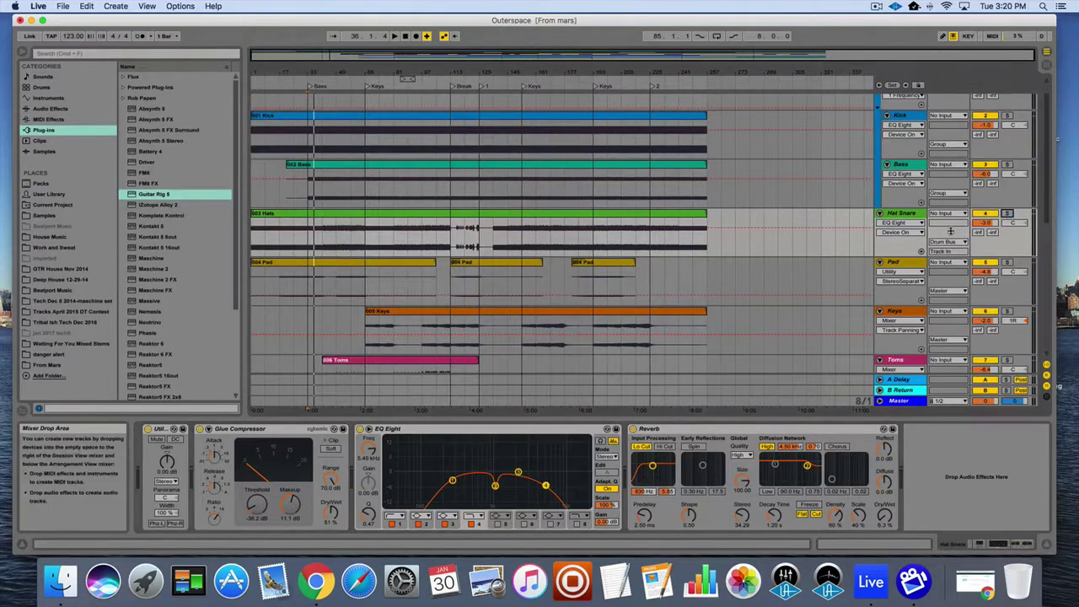
# - Select the Drum Bus track to show its effects chain
pyautogui.scroll(-5, 952, 230)
pyautogui.scroll(-2, 951, 230)
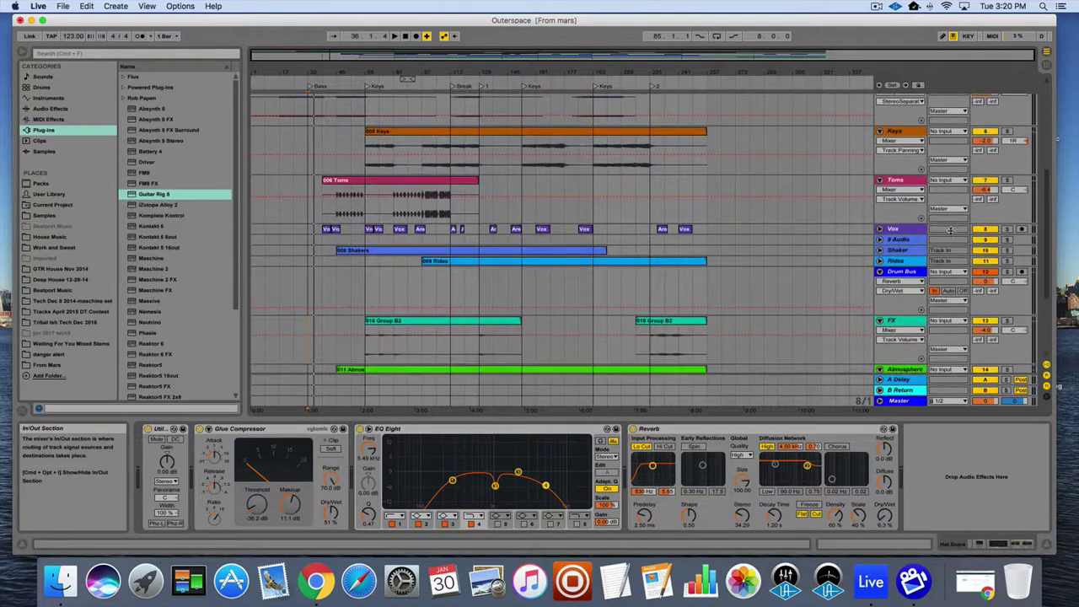
pyautogui.click(900, 271)
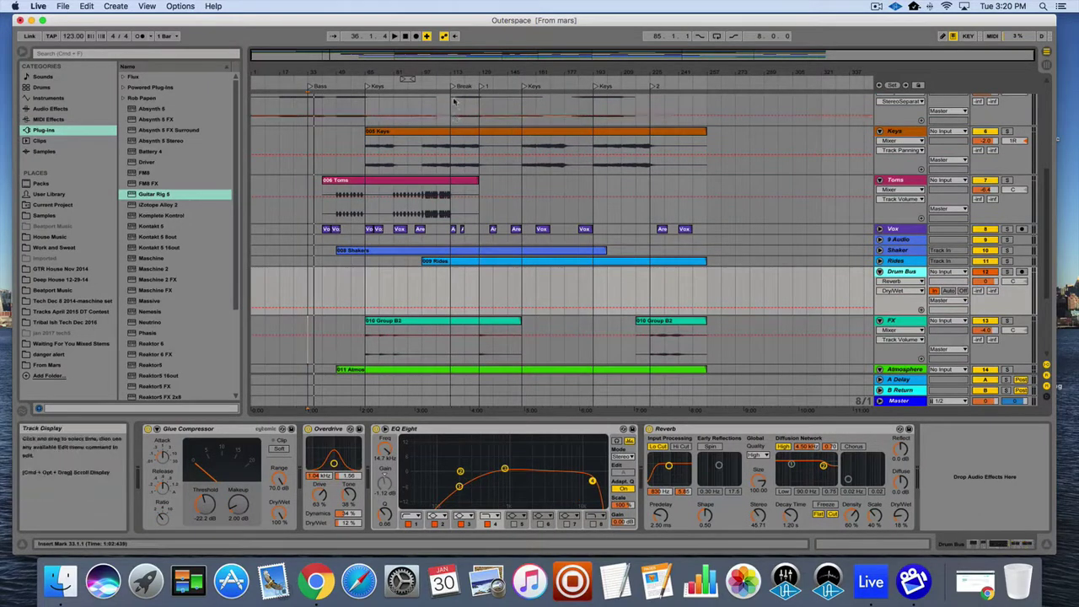
# - Unfold the Rides track and play from the start of its clip, briefly soloing it
pyautogui.click(879, 261)
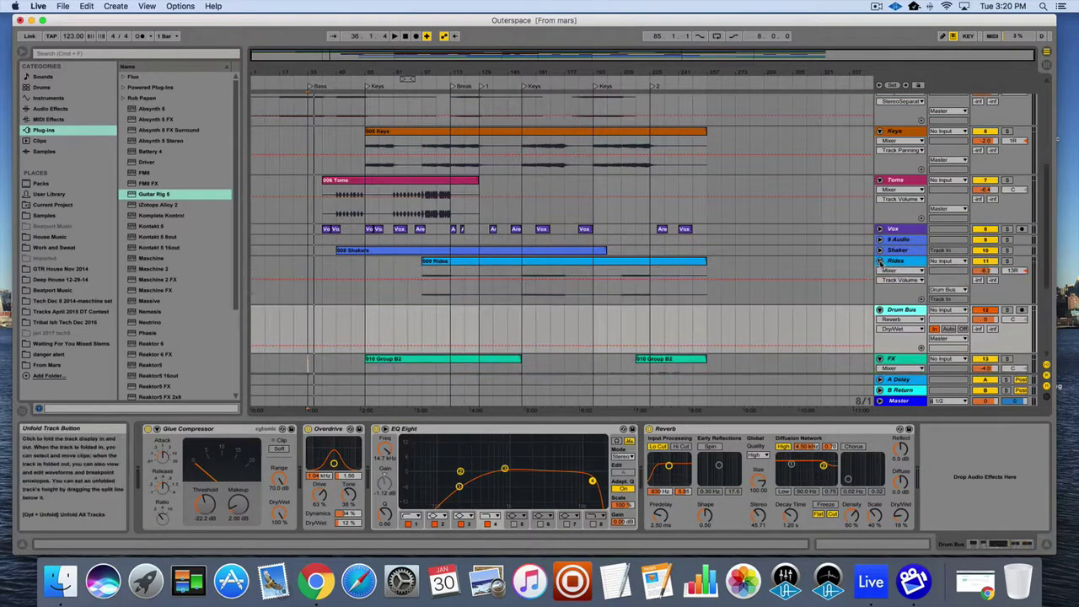
pyautogui.click(424, 85)
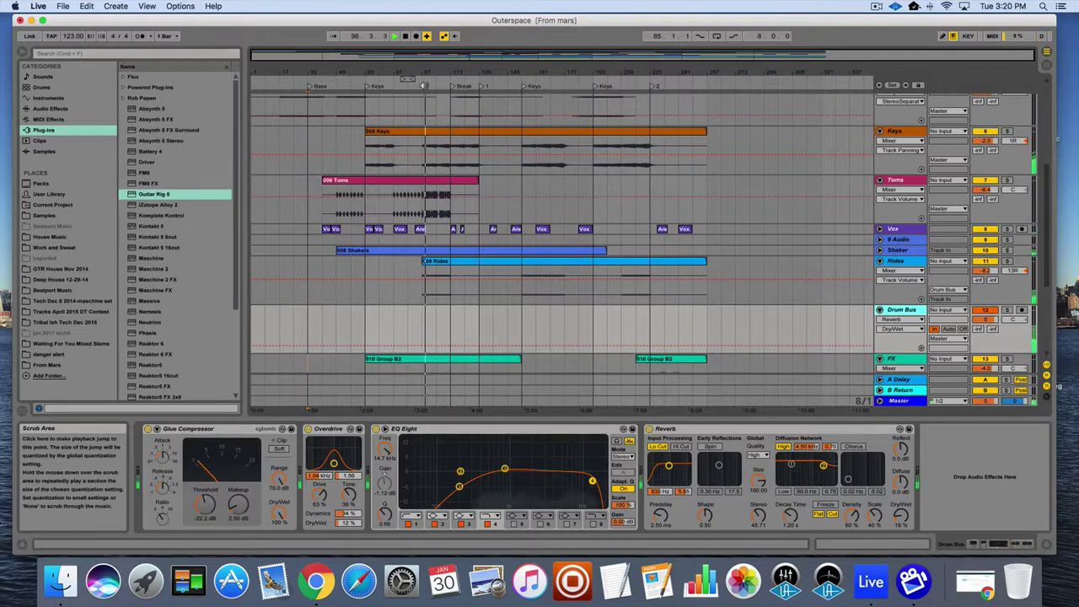
pyautogui.click(1007, 262)
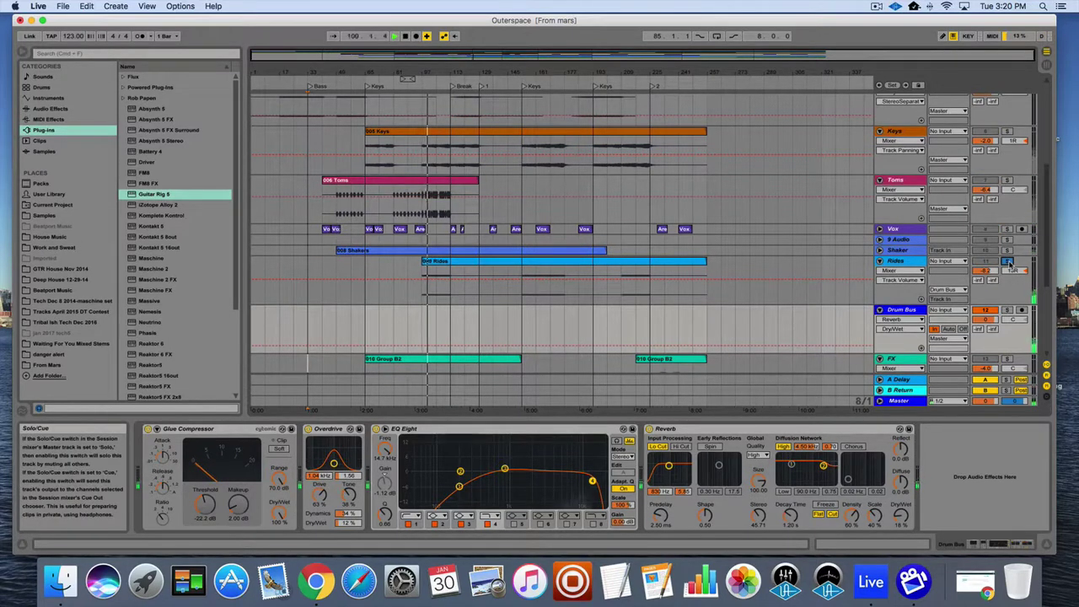
pyautogui.click(1006, 261)
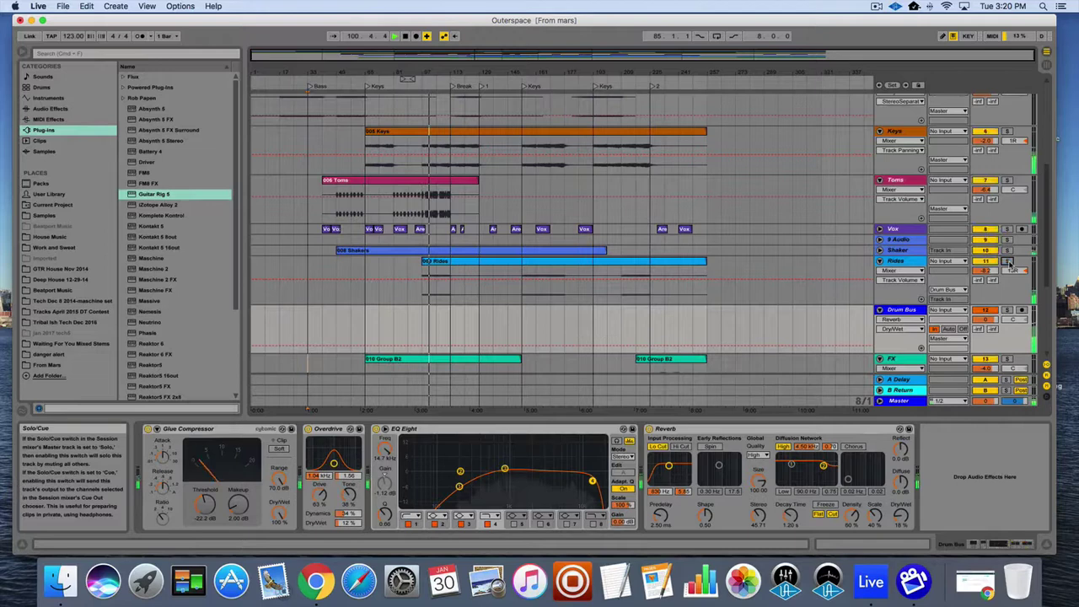
# - Solo the Drum Bus and compare its sound with the Overdrive off and on, including a listen in the full mix
pyautogui.click(1007, 310)
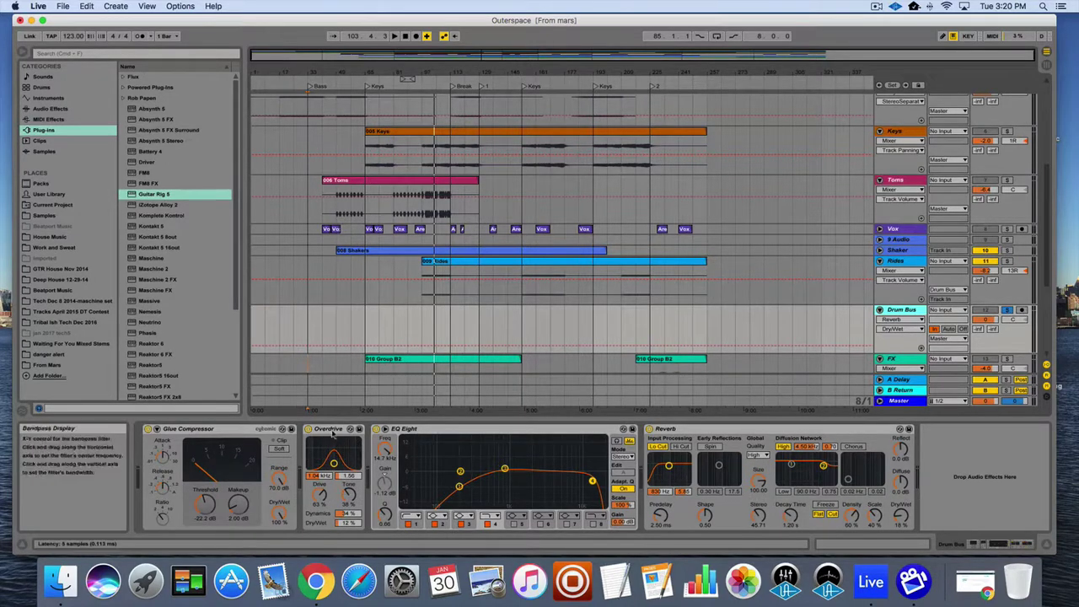
pyautogui.press('space')
pyautogui.click(310, 430)
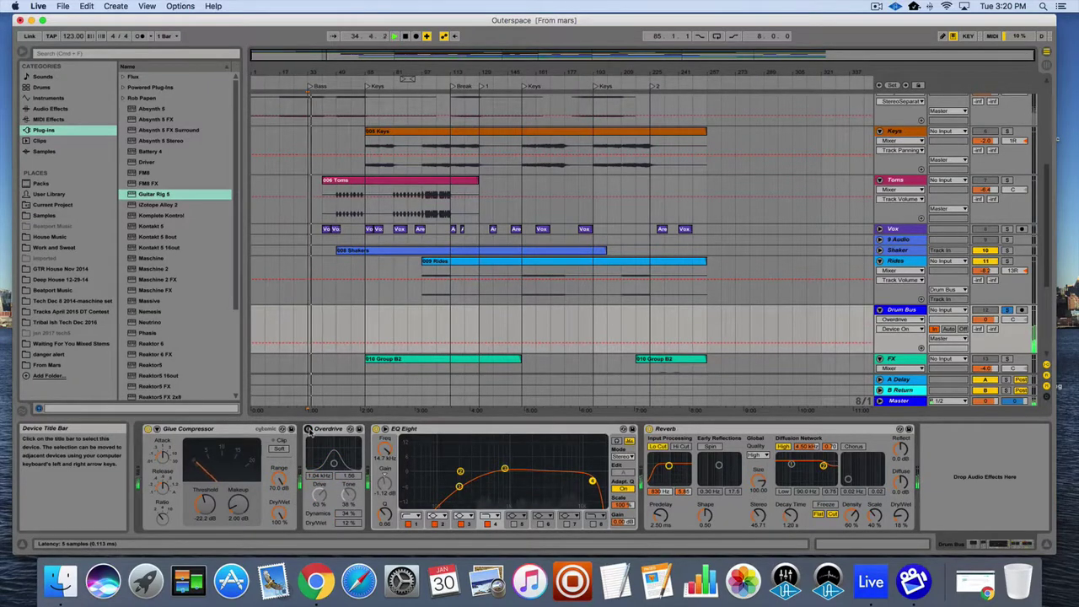
pyautogui.click(310, 429)
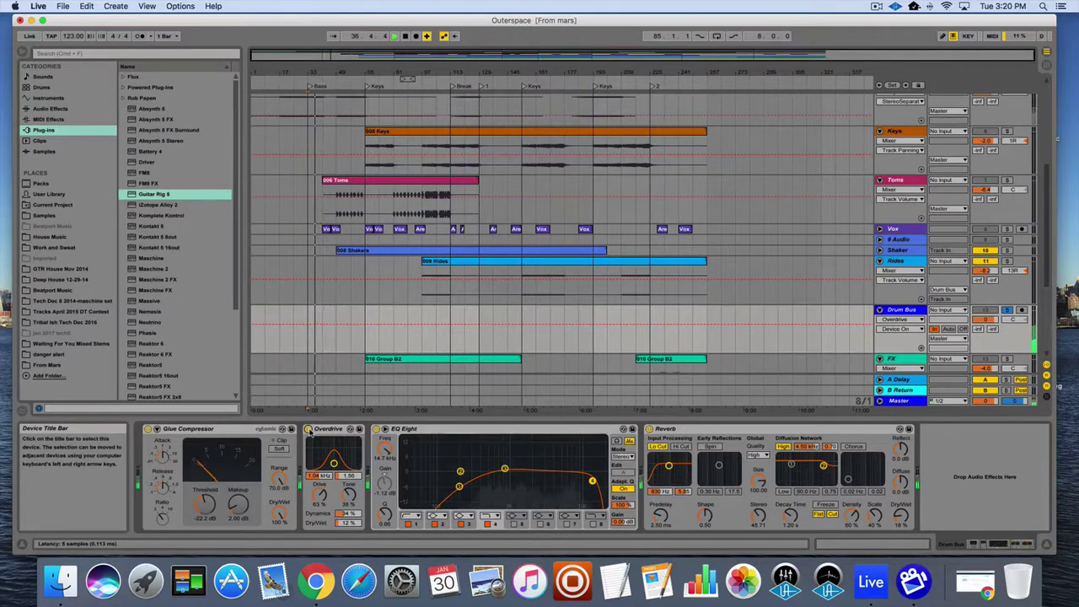
pyautogui.click(310, 429)
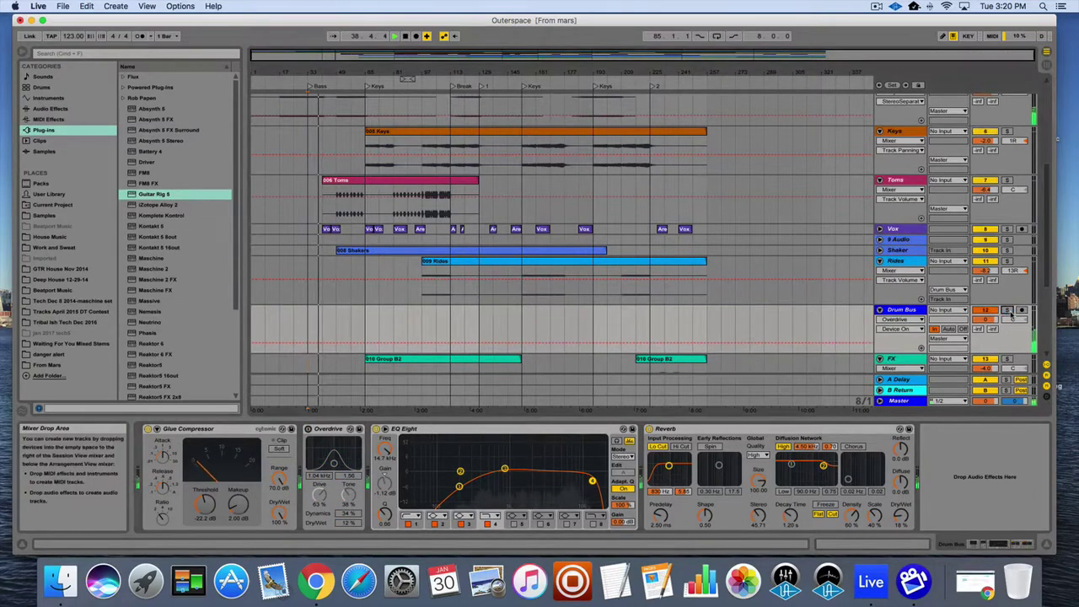
pyautogui.click(310, 429)
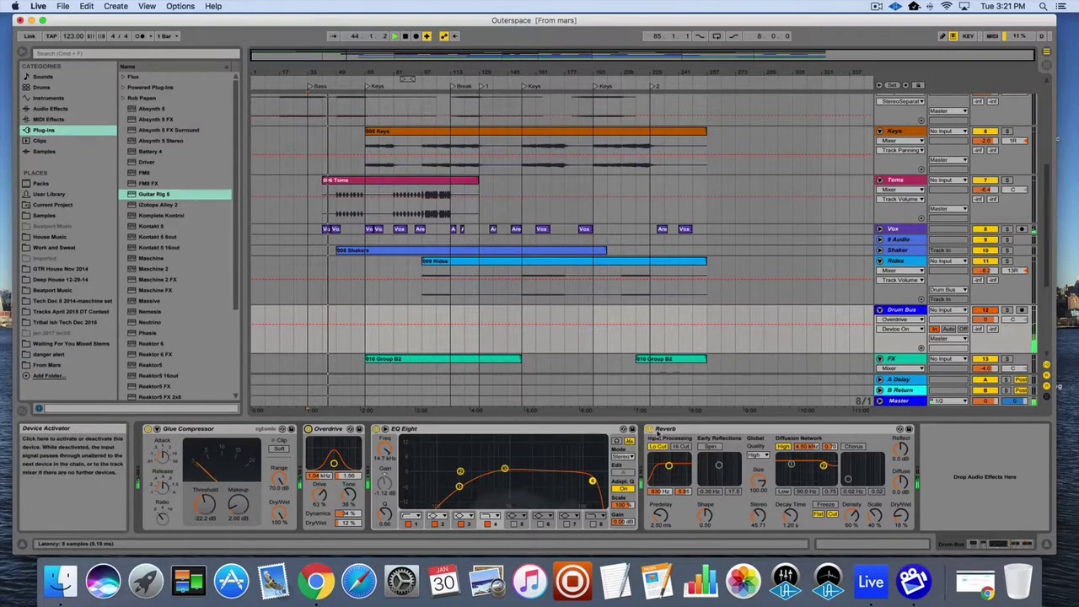
# - Solo the Drum Bus again and compare its sound with the Reverb off and on
pyautogui.click(1008, 311)
pyautogui.click(649, 429)
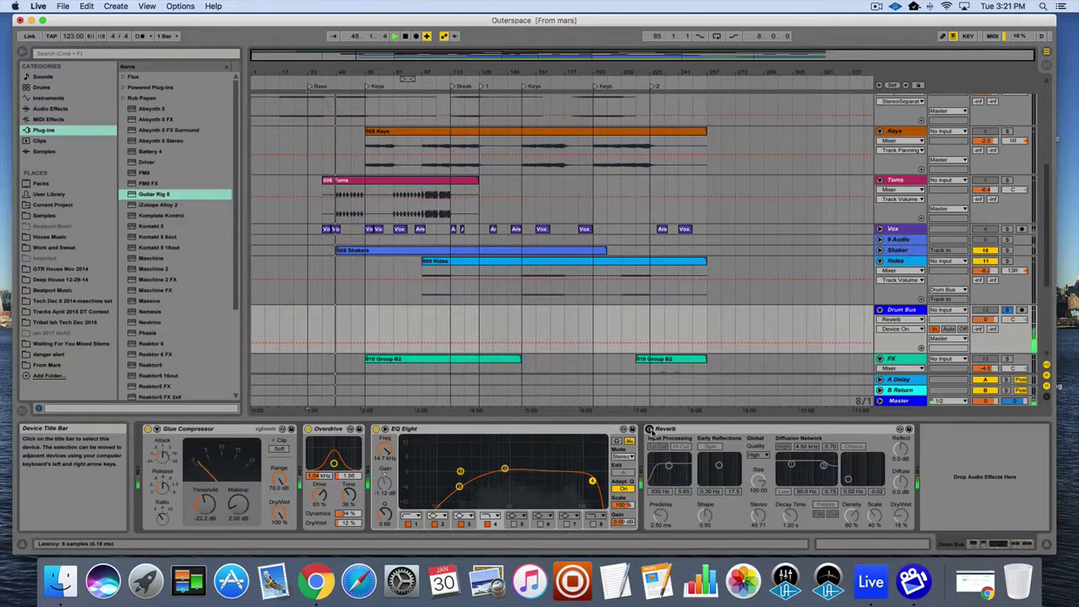
pyautogui.click(649, 429)
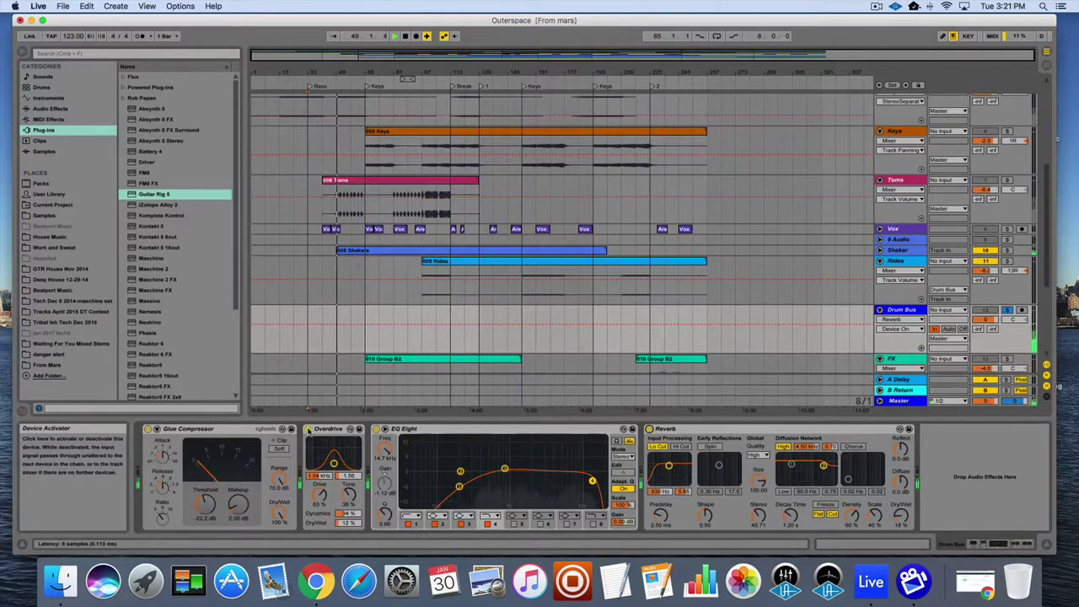
# - Compare the Drum Bus Overdrive off and on once more, unsolo the bus and leave the Overdrive switched on
pyautogui.click(308, 429)
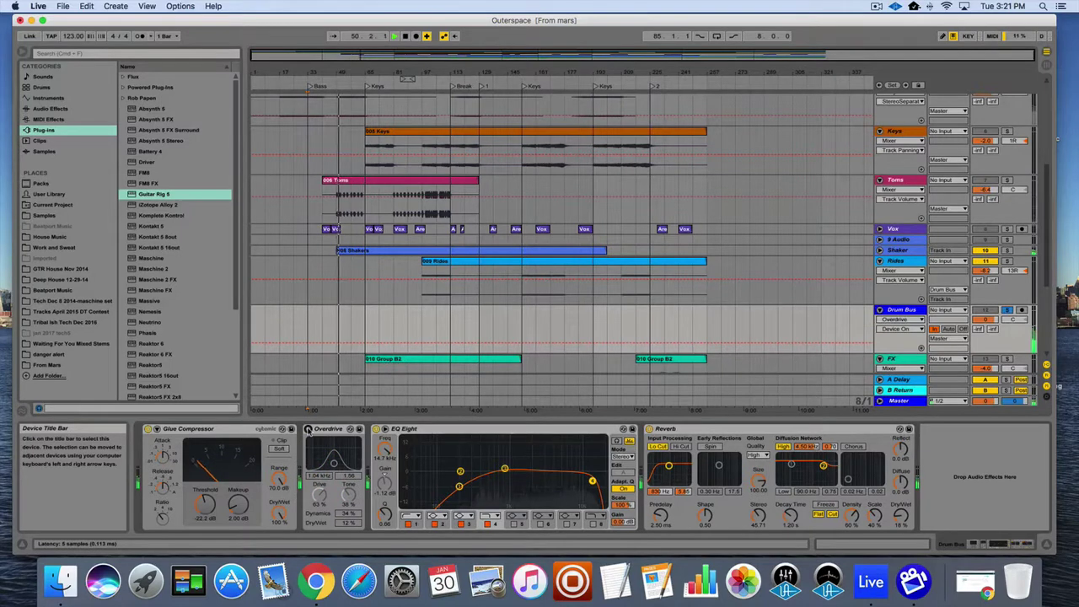
pyautogui.click(309, 429)
pyautogui.click(1007, 310)
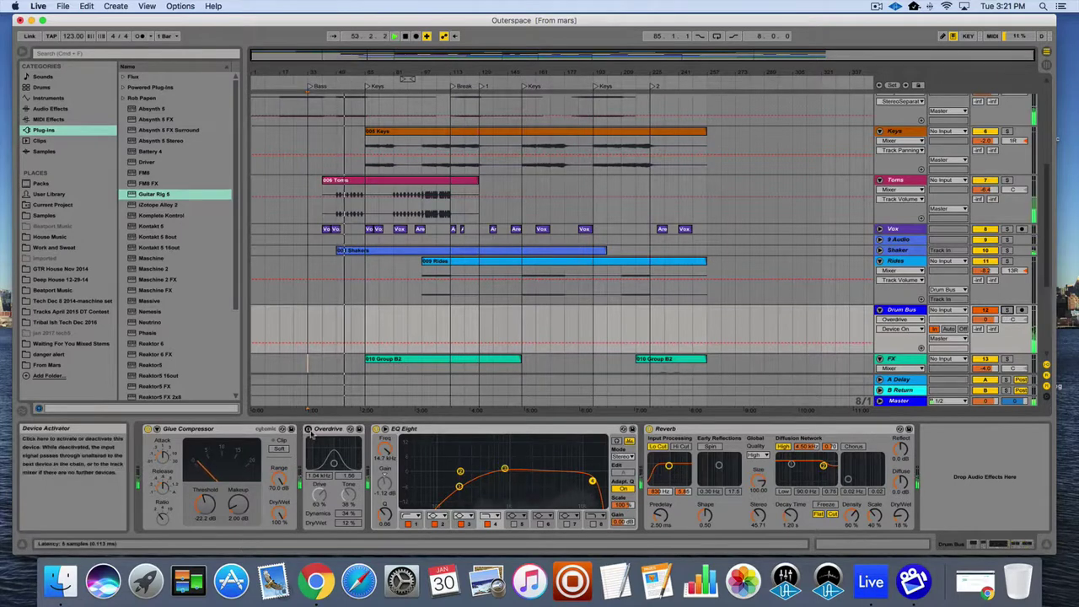
pyautogui.click(309, 430)
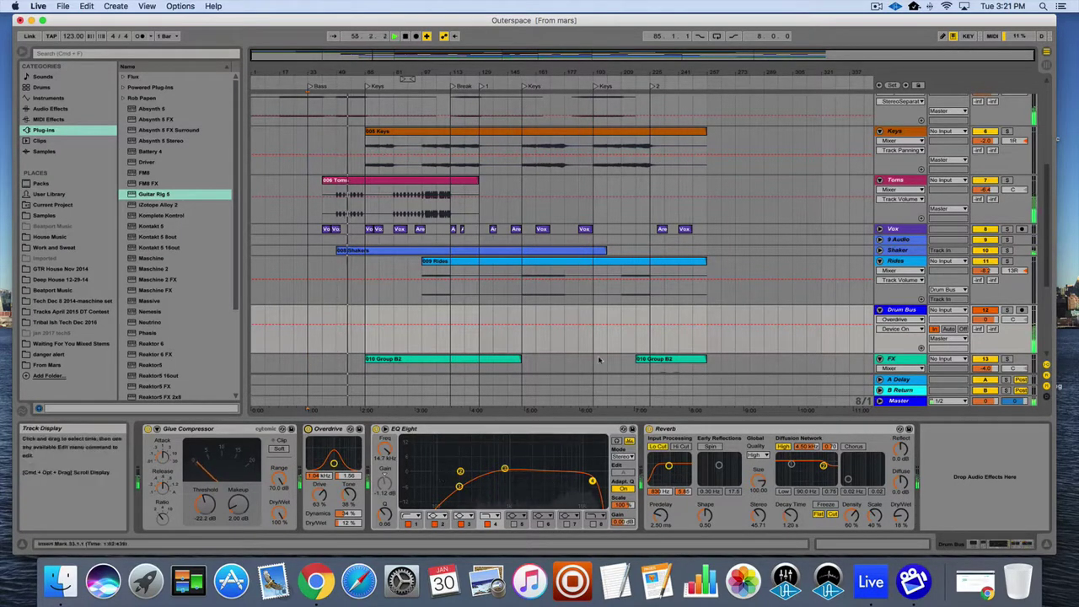
# - Solo the Pad track, show its effects chain and play it
pyautogui.scroll(-5, 695, 309)
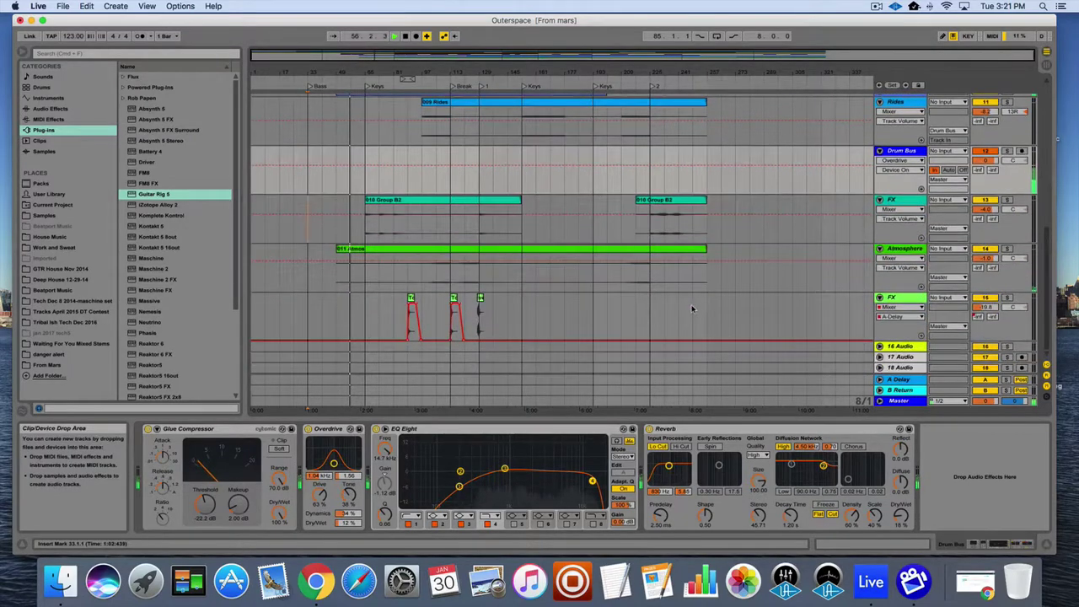
pyautogui.scroll(7, 692, 309)
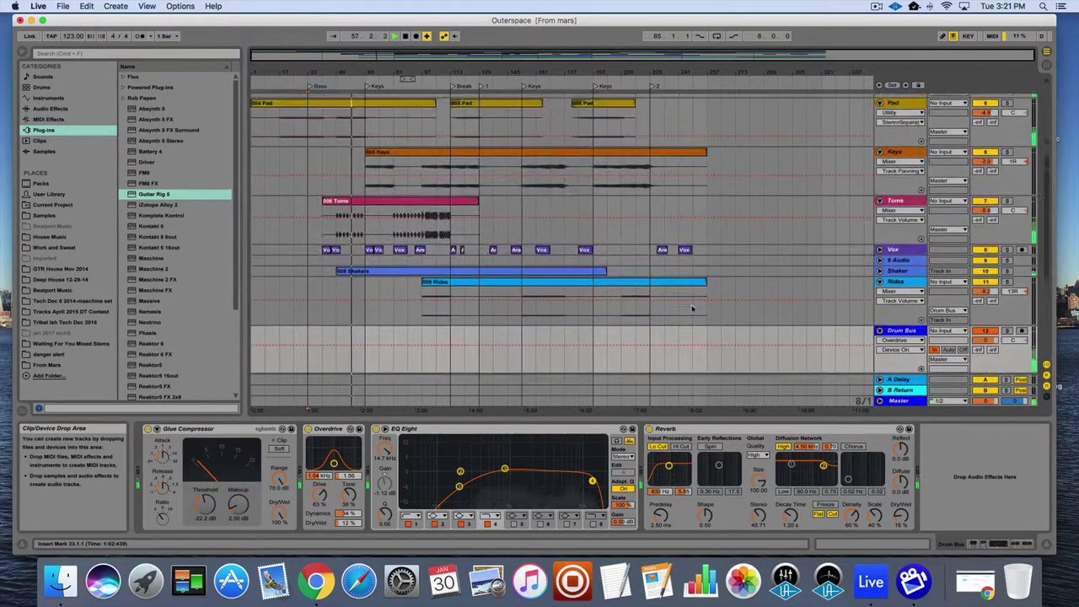
pyautogui.scroll(2, 692, 309)
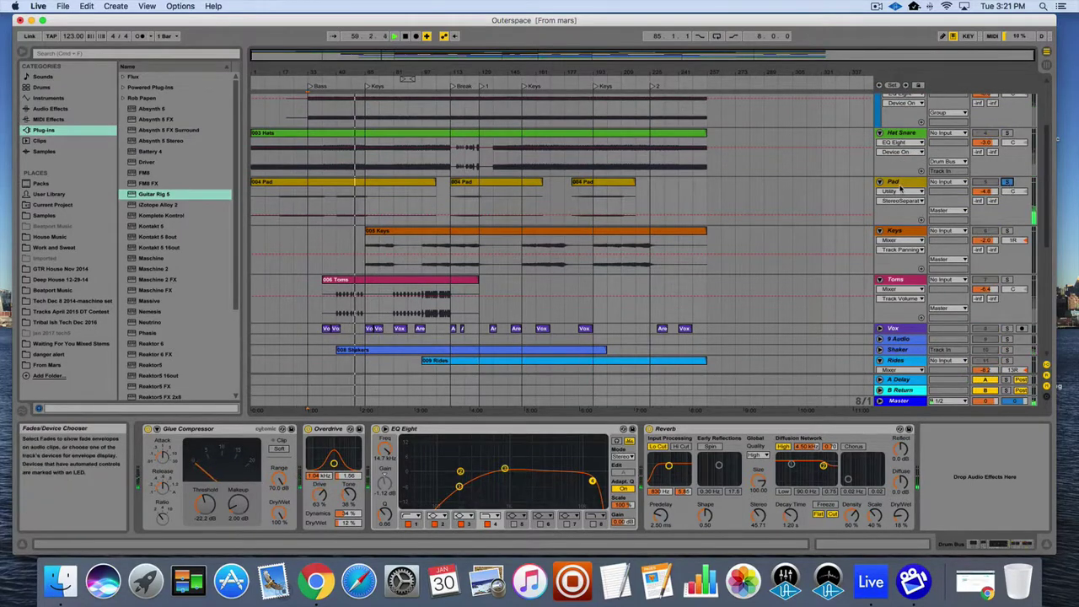
pyautogui.click(898, 183)
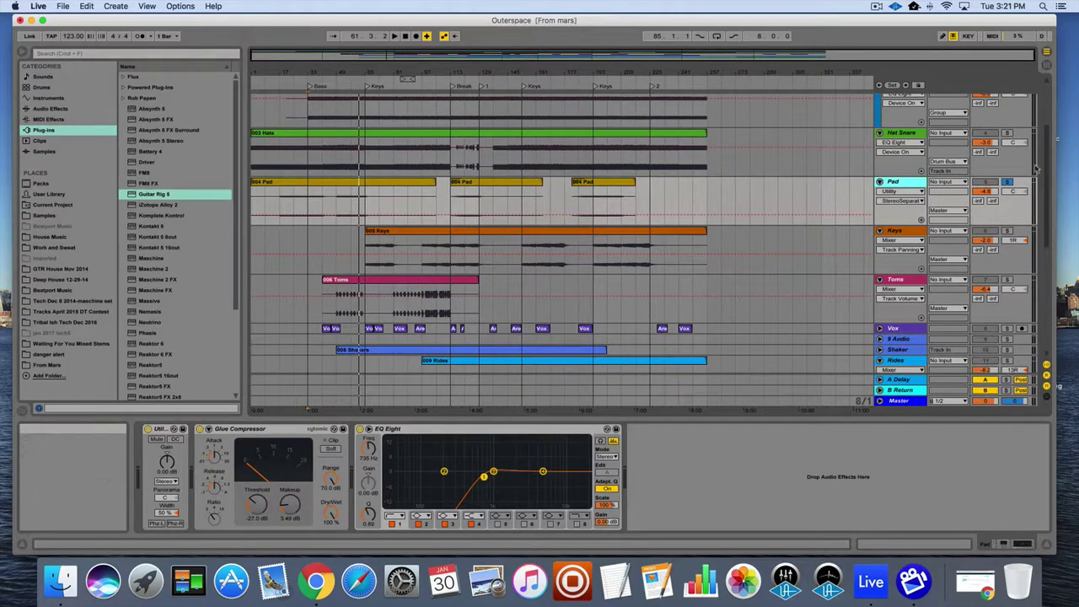
pyautogui.press('space')
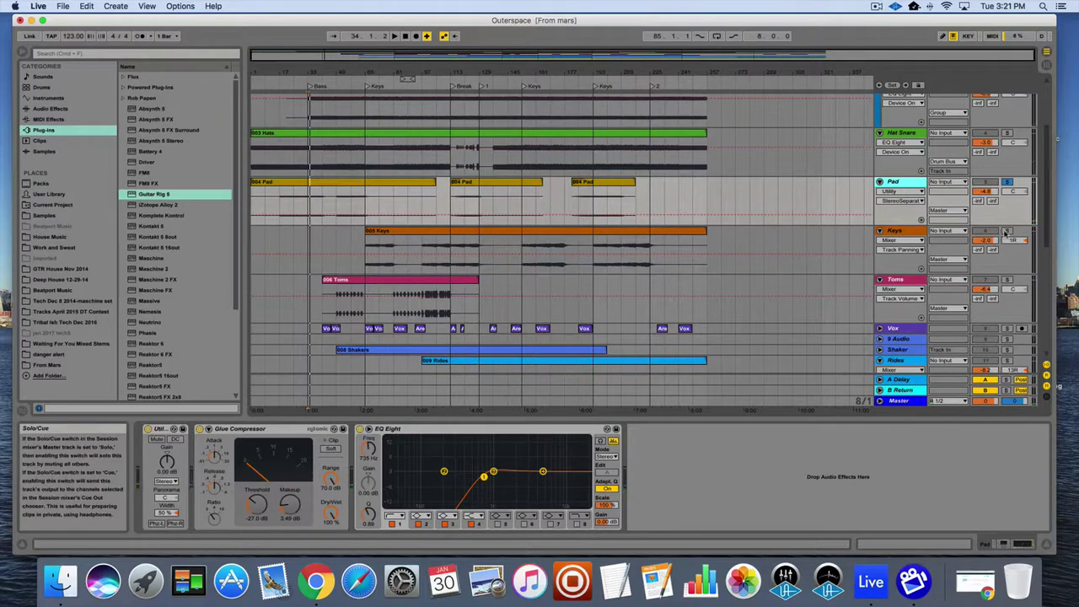
# - Solo the Keys track instead of the Pad and play it from the first Keys locator
pyautogui.click(1005, 231)
pyautogui.click(368, 88)
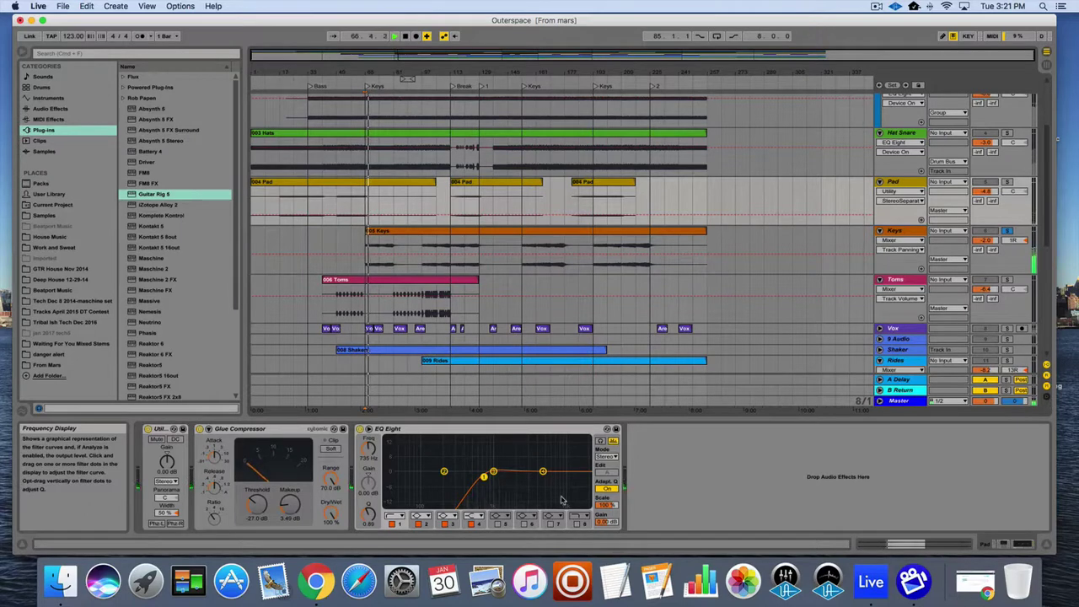
# - Show the Keys effects chain, unsolo Keys and play the full mix while viewing the unfolded Vox track's effects chain
pyautogui.click(922, 269)
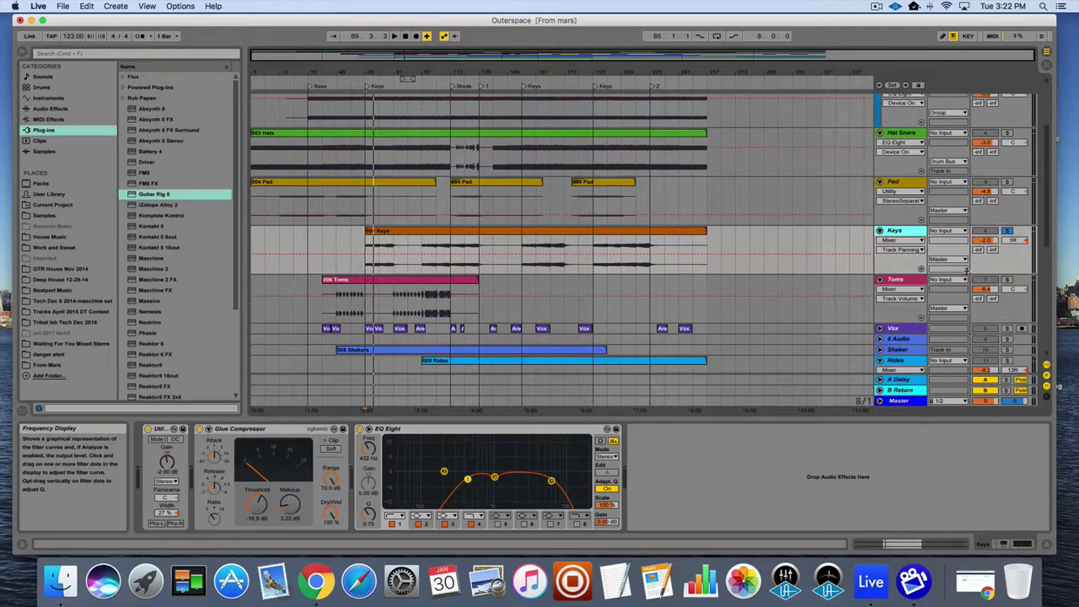
pyautogui.press('space')
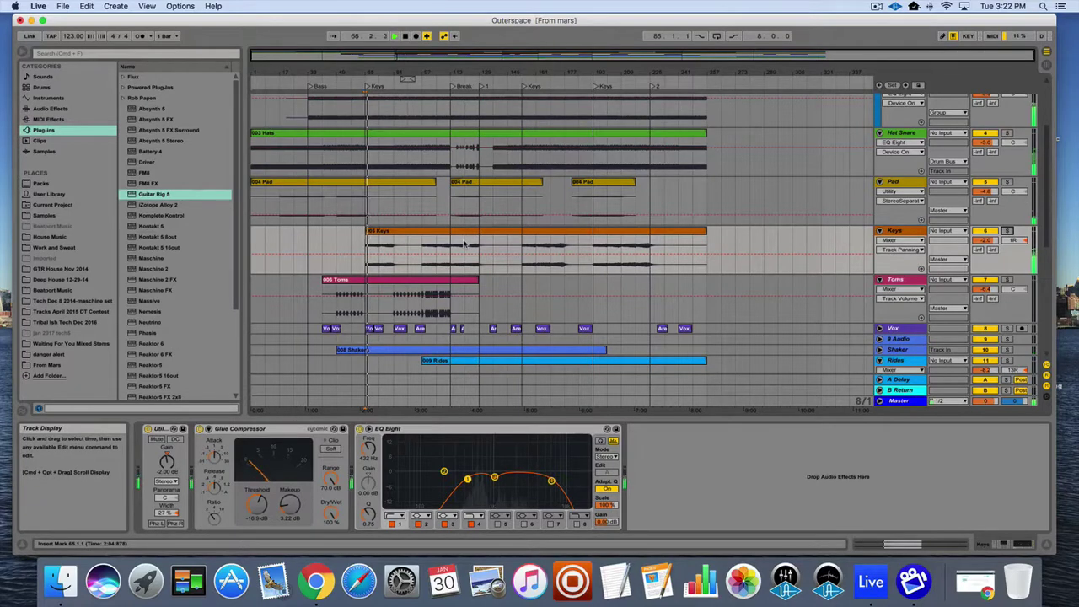
pyautogui.click(880, 330)
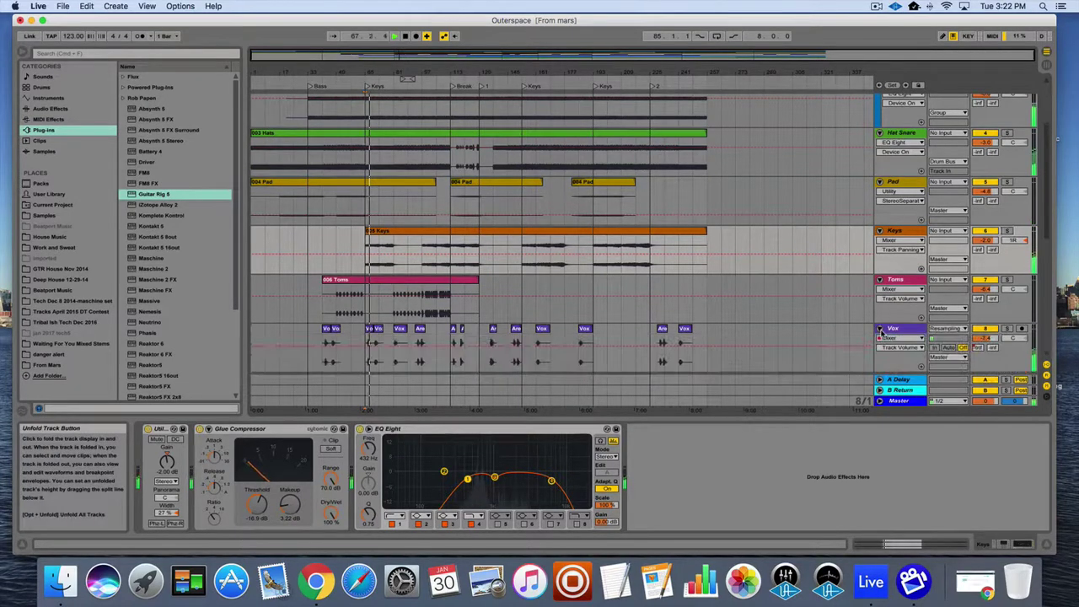
pyautogui.click(901, 329)
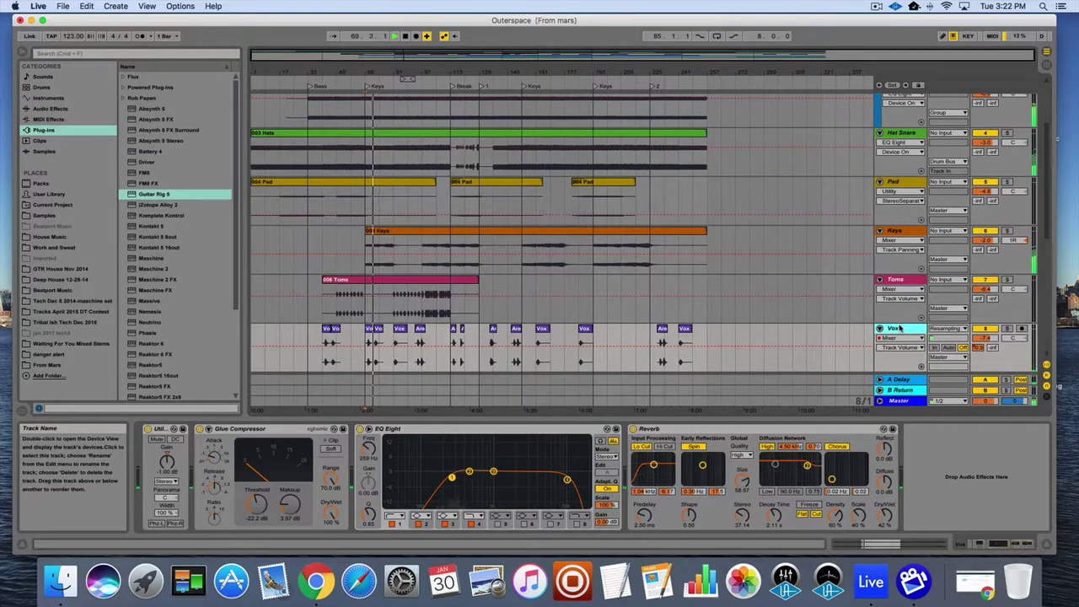
# - Show the session mixer, play the Low End Bus soloed and unsolo it again
pyautogui.press('Tab')
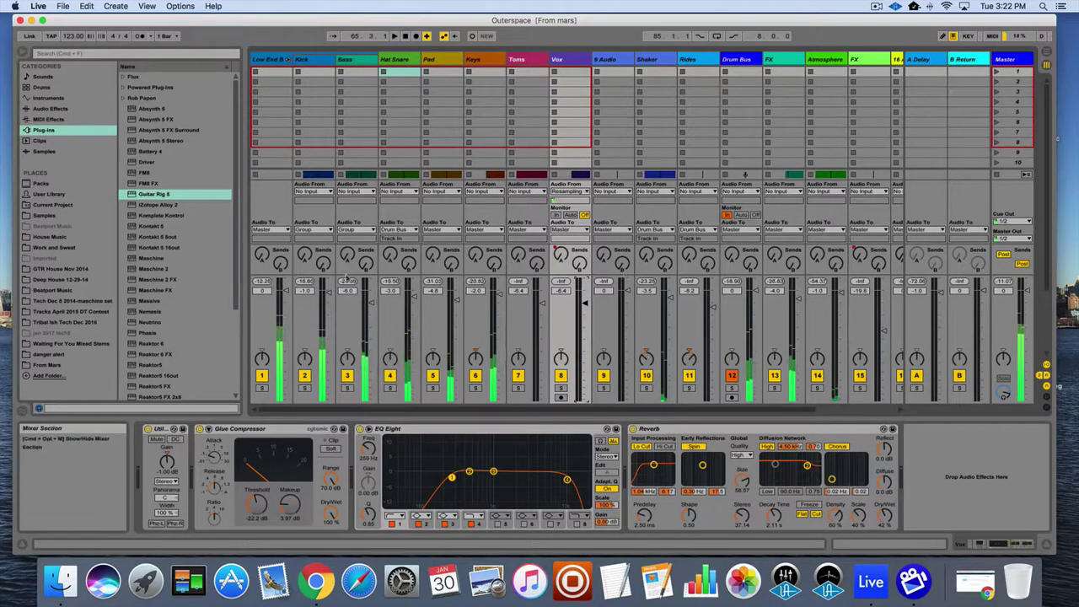
pyautogui.press('space')
pyautogui.click(259, 389)
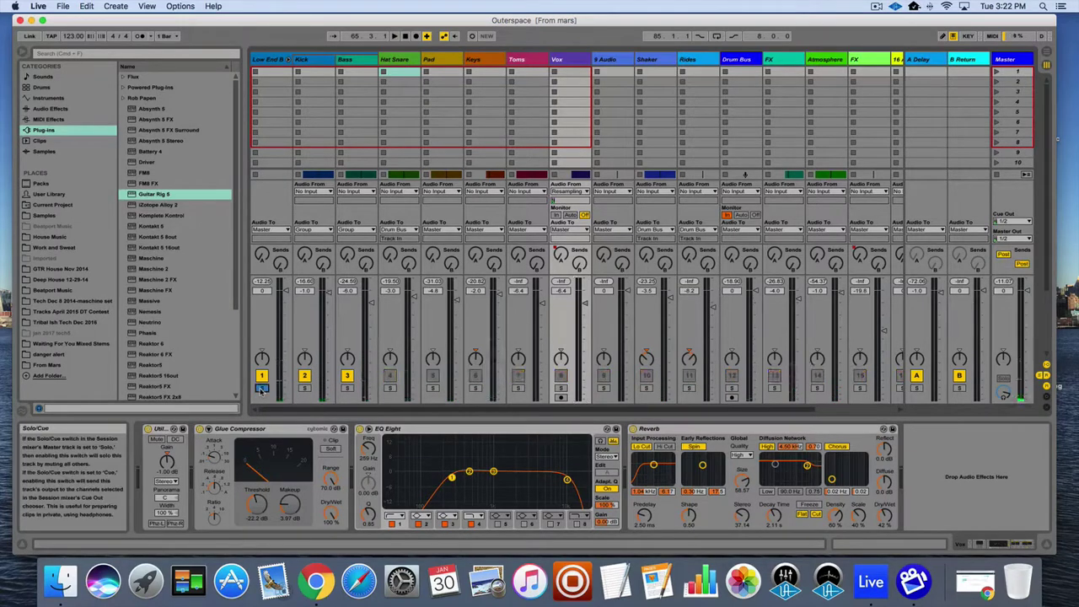
pyautogui.press('space')
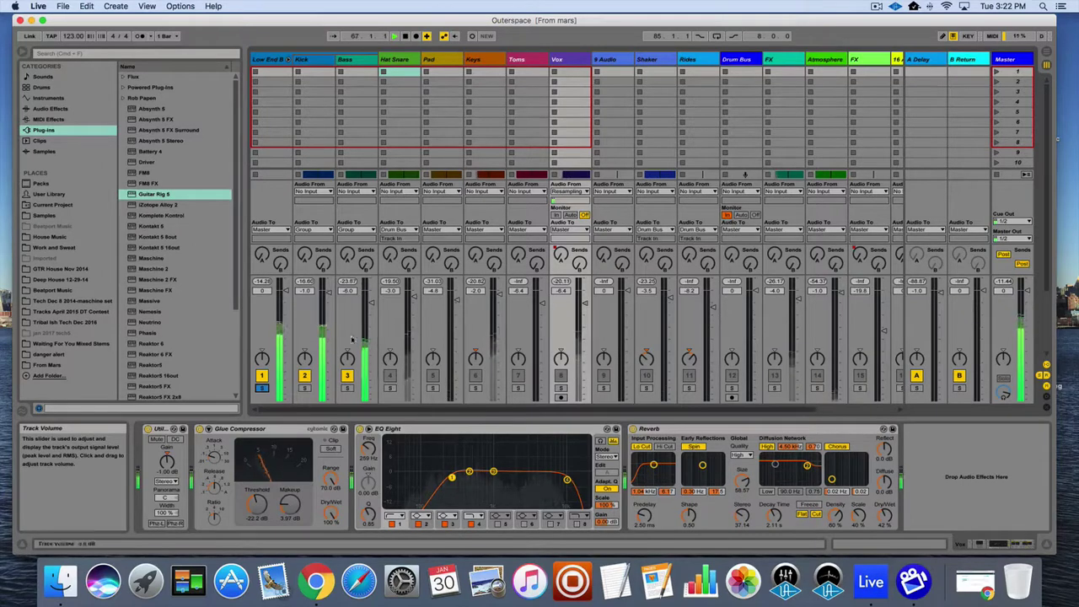
pyautogui.click(261, 388)
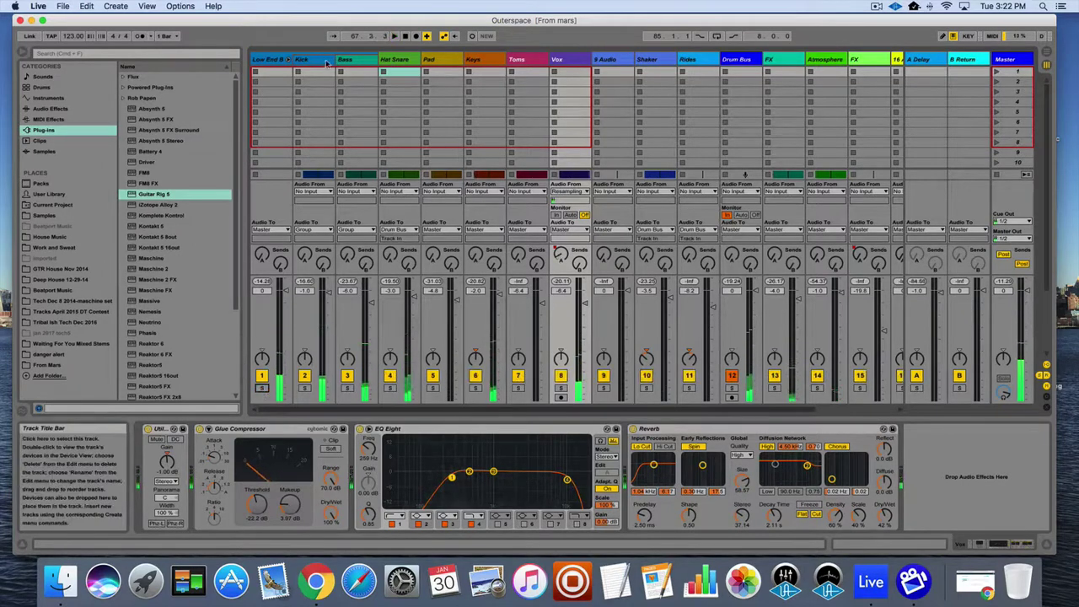
# - Show the Kick track's effects chain, play the track soloed and reset its peak level display
pyautogui.click(314, 72)
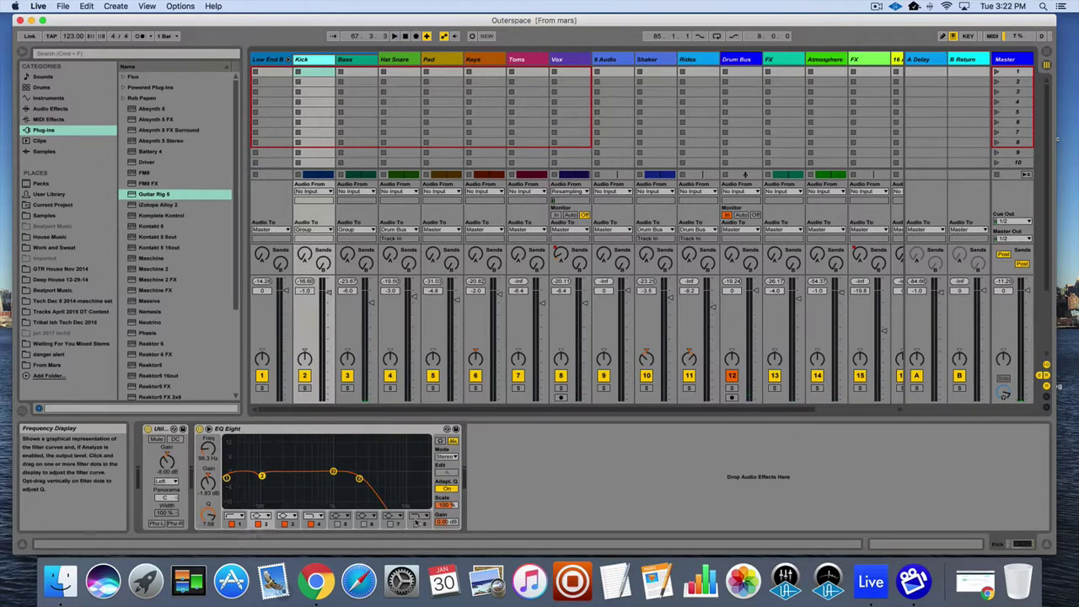
pyautogui.click(304, 389)
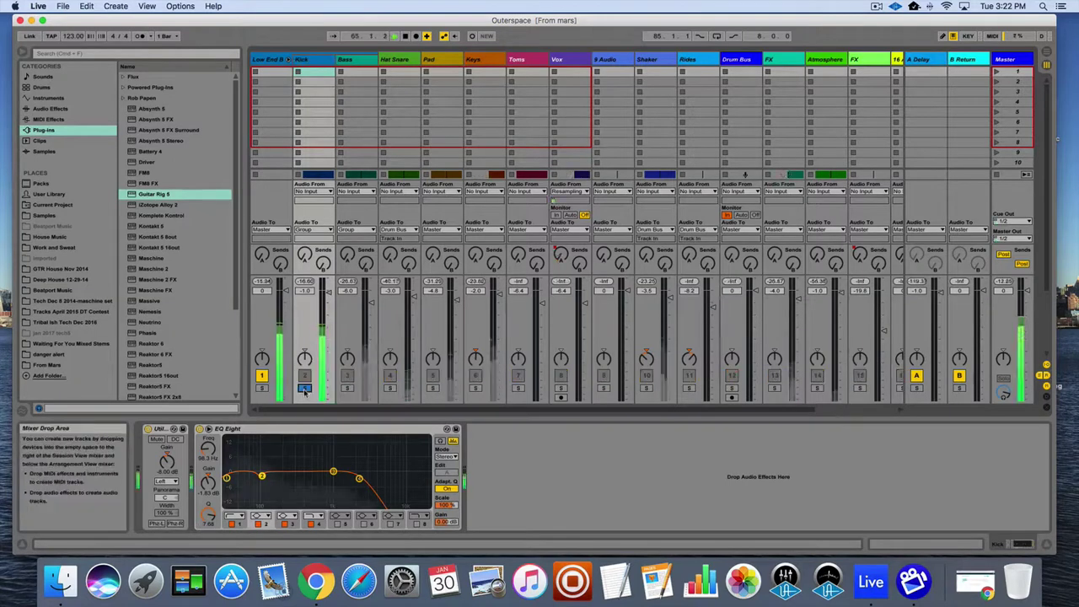
pyautogui.click(305, 281)
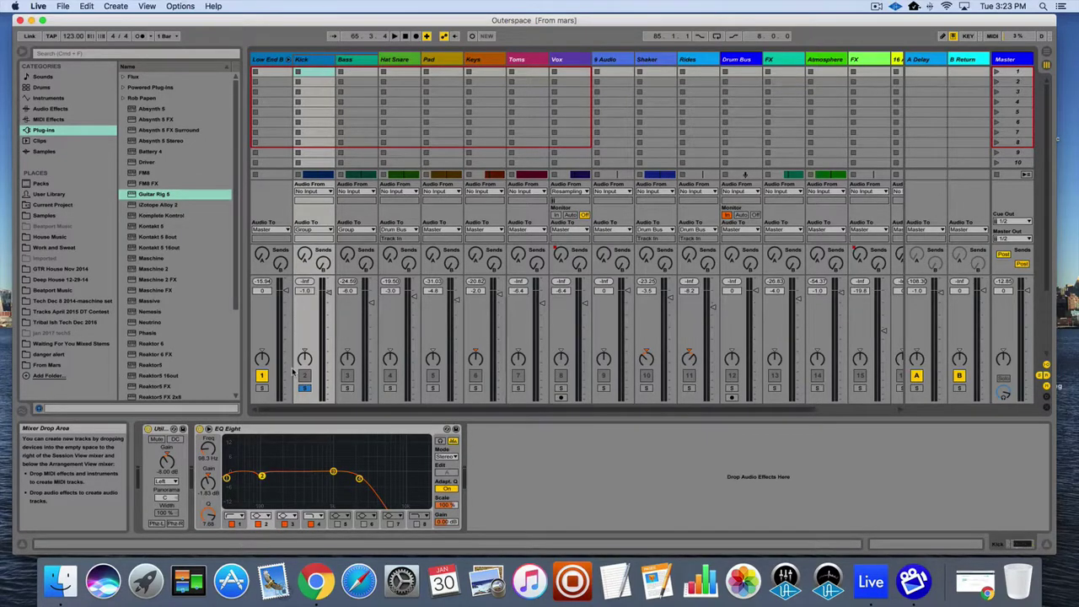
# - Show the arrangement and open the 001 Kick clip's sample settings
pyautogui.press('Tab')
pyautogui.press('Tab')
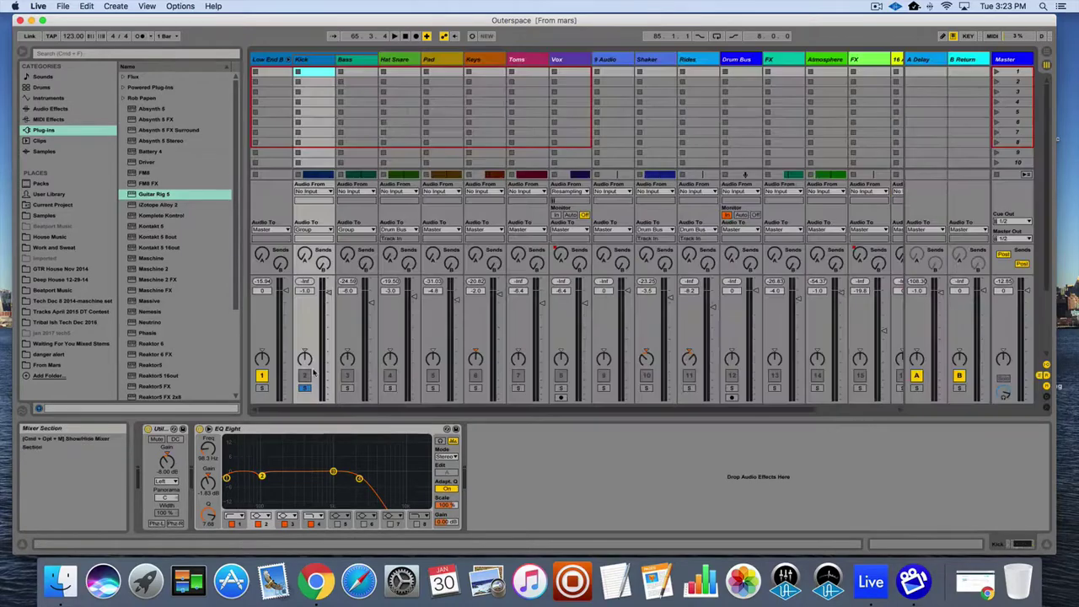
pyautogui.press('Tab')
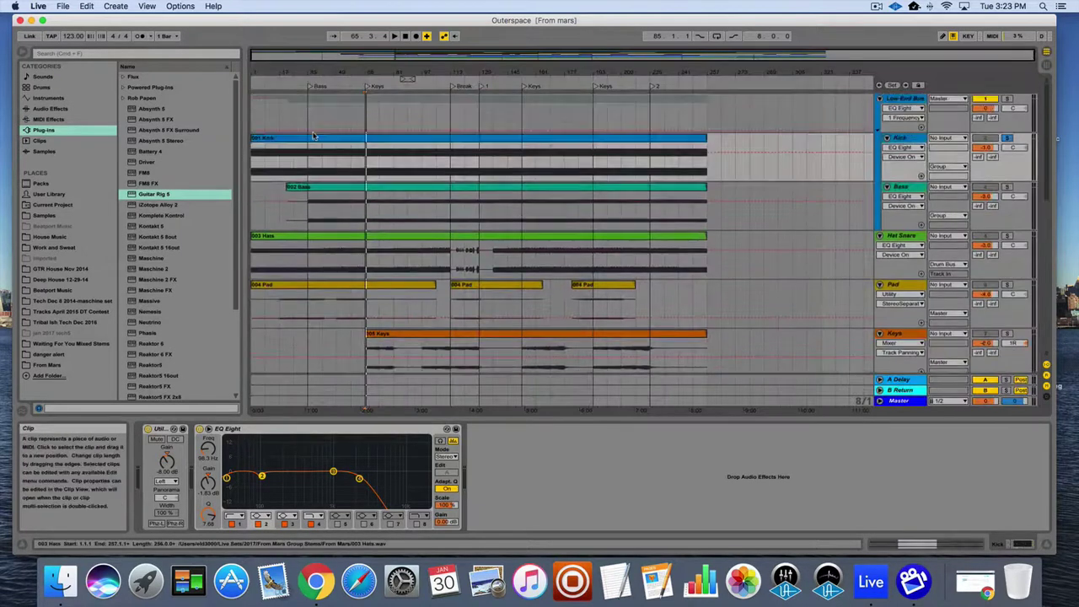
pyautogui.doubleClick(300, 145)
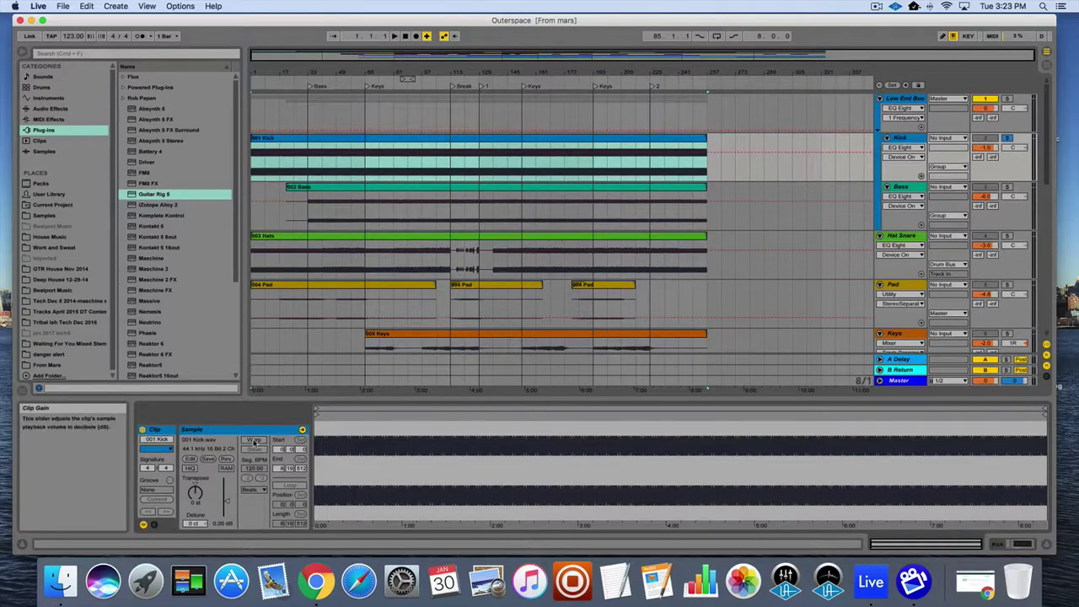
# - Return to the session mixer, bring back the Kick track's effects chain and unsolo the track
pyautogui.press('Tab')
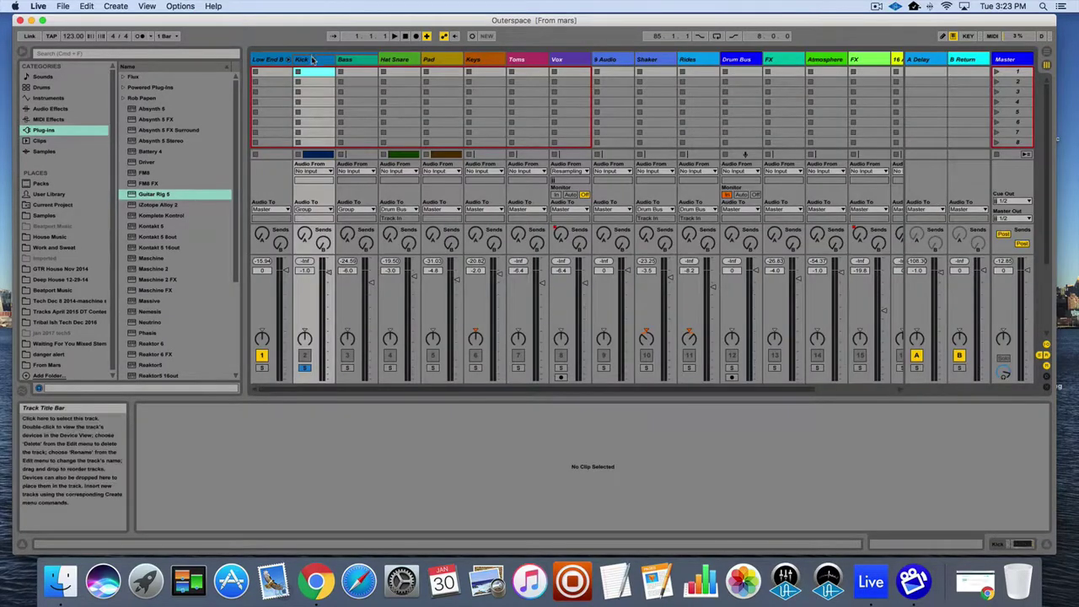
pyautogui.click(320, 67)
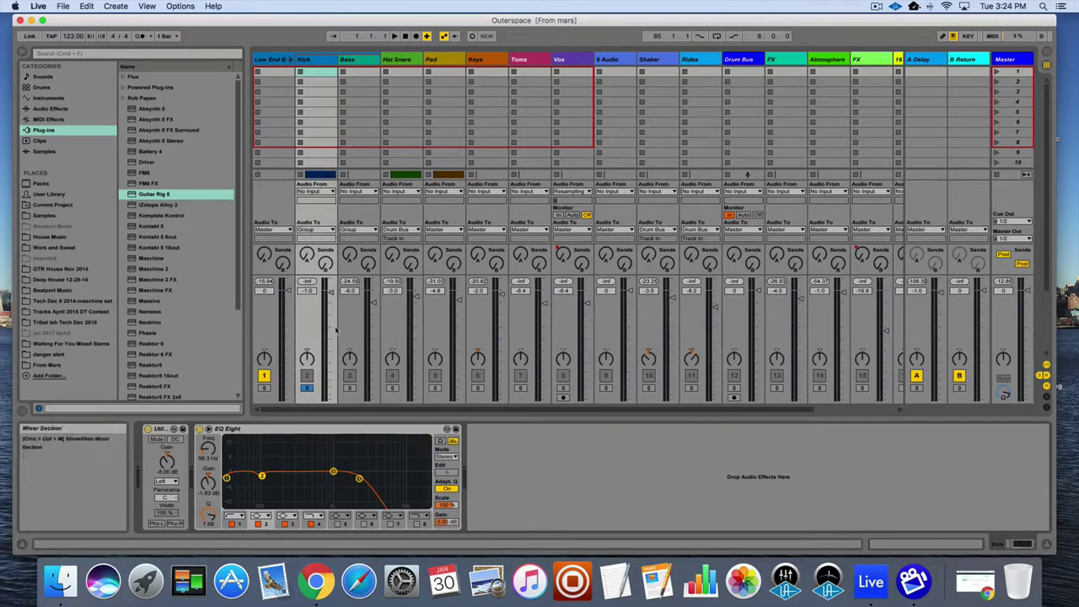
pyautogui.click(306, 388)
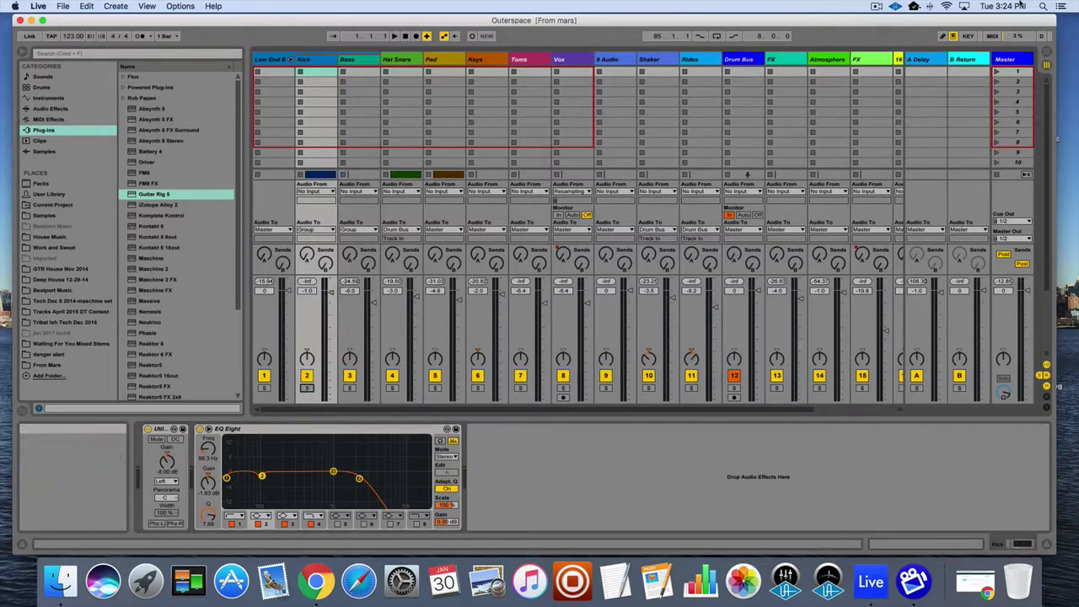
# - Show the Master effects chain, play the mix with its Limiter off and switch the Limiter back on
pyautogui.click(1005, 358)
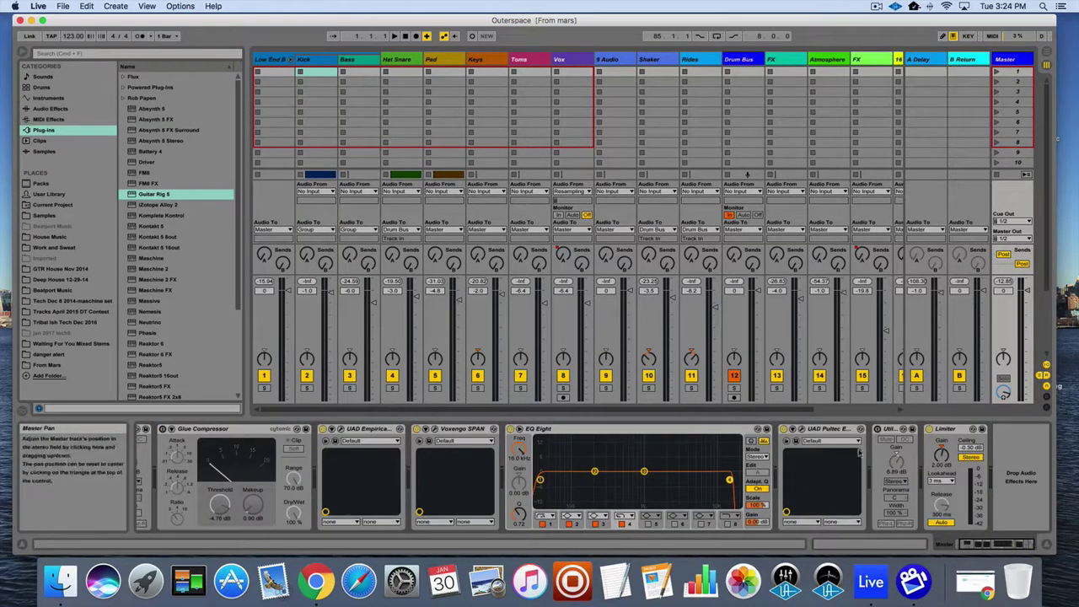
pyautogui.click(929, 429)
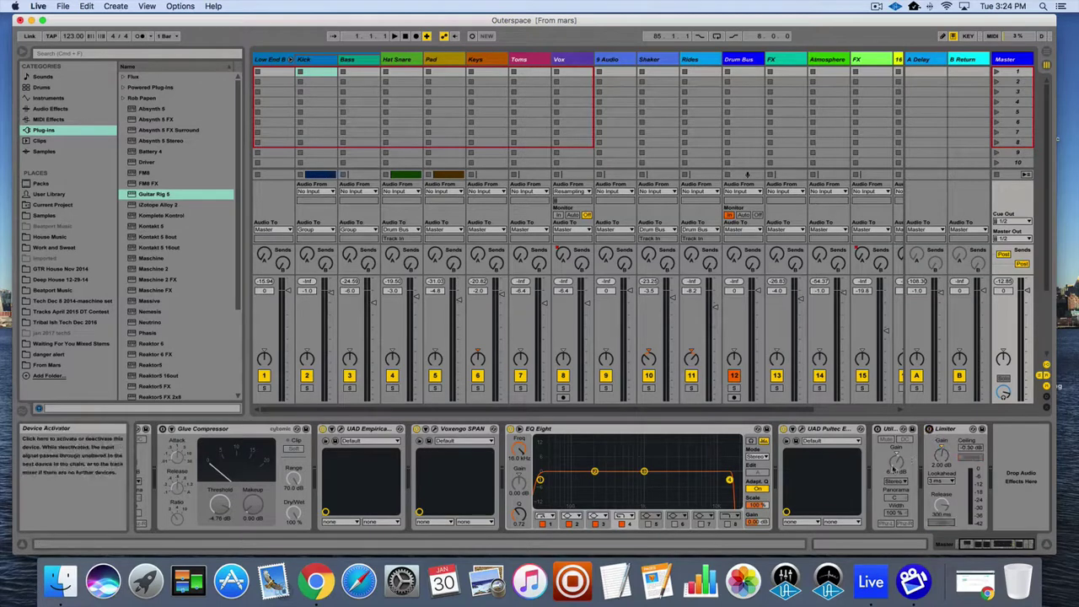
pyautogui.press('space')
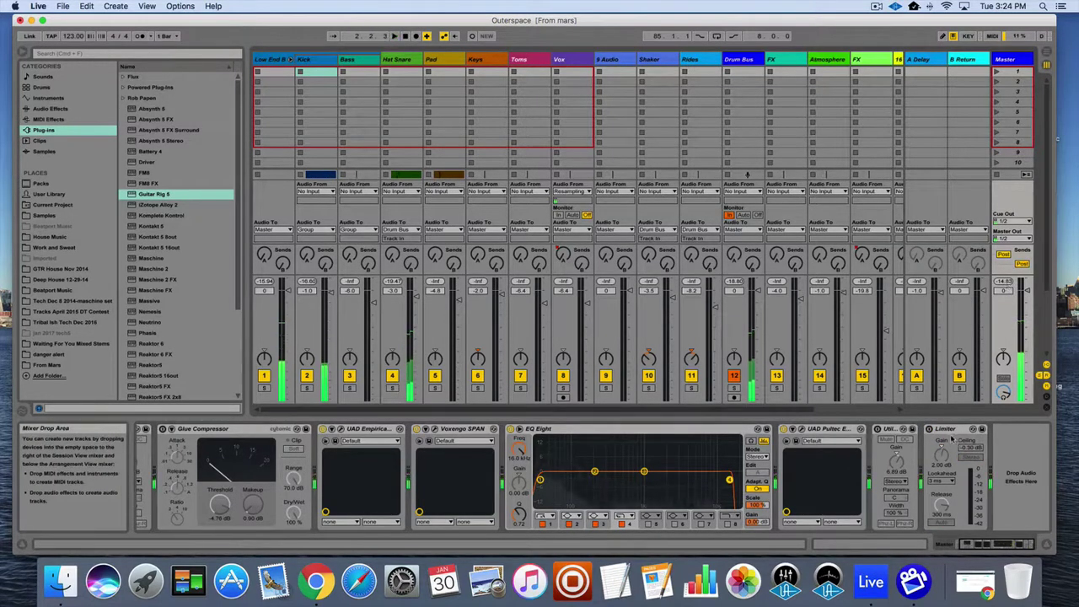
pyautogui.click(928, 429)
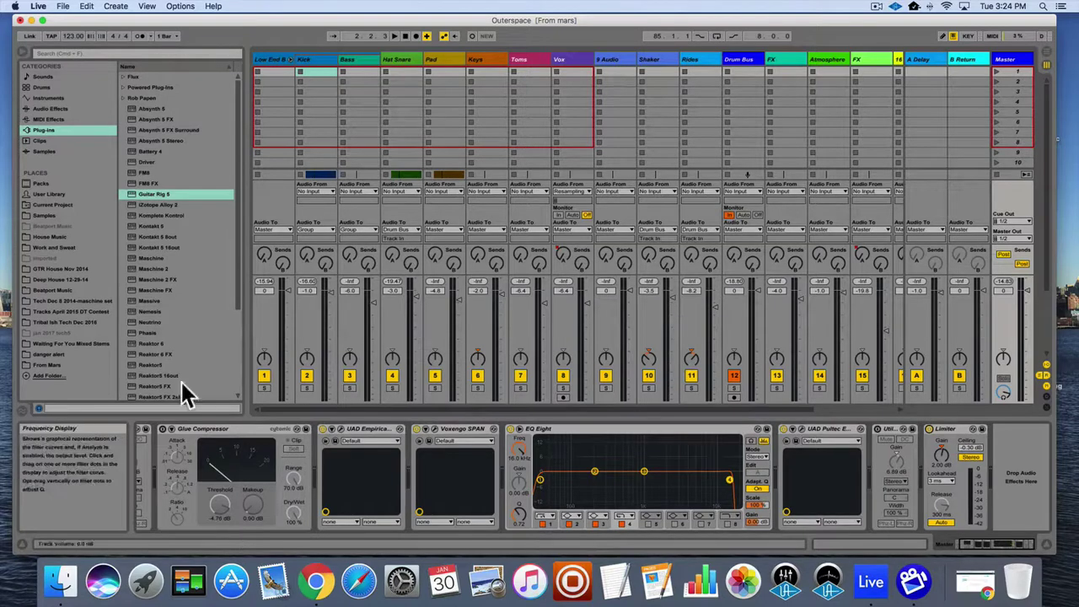
pyautogui.hscroll(-2, 497, 477)
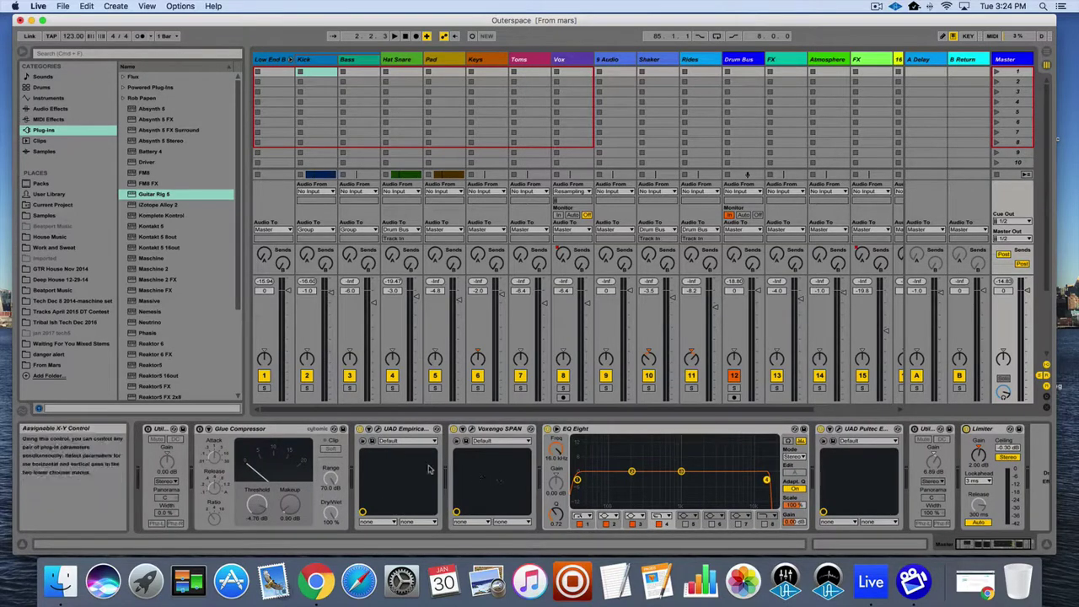
pyautogui.hscroll(2, 429, 470)
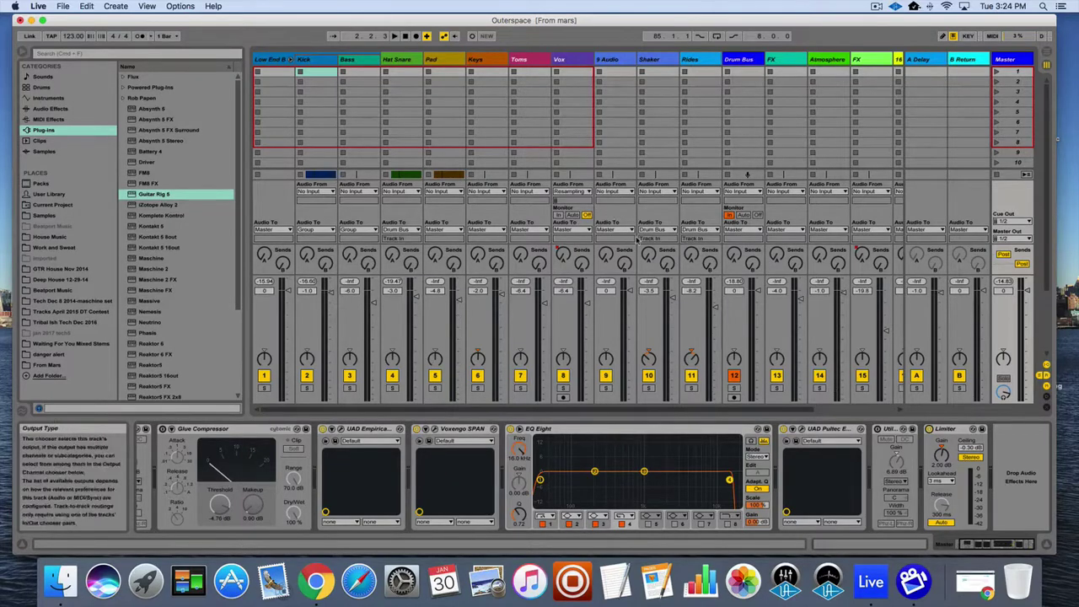
# - Return to the arrangement, play the full mix from the first Keys locator and stop playback
pyautogui.press('Tab')
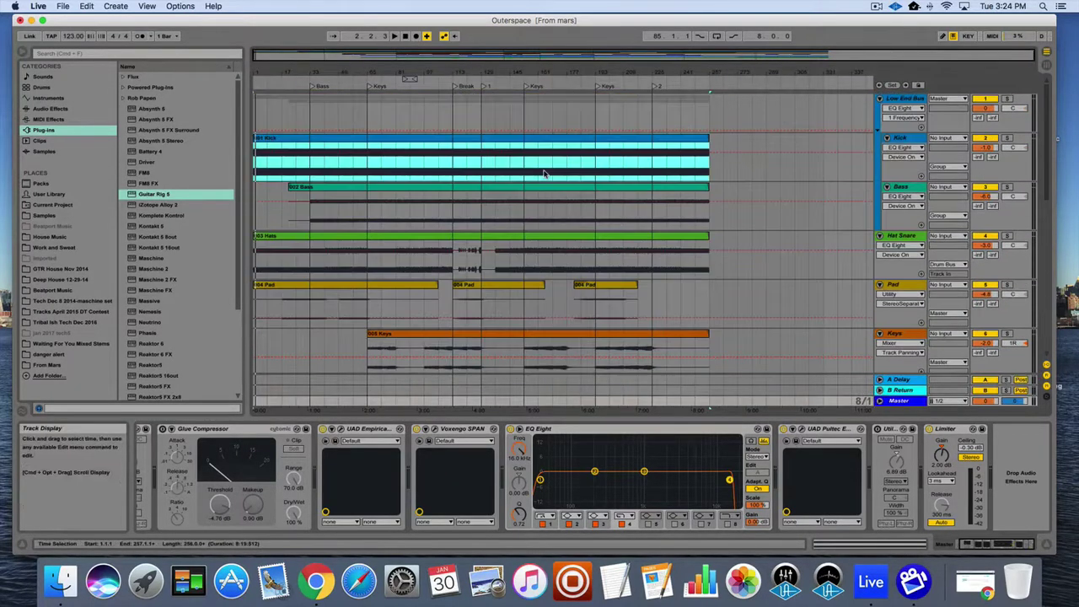
pyautogui.scroll(-5, 375, 220)
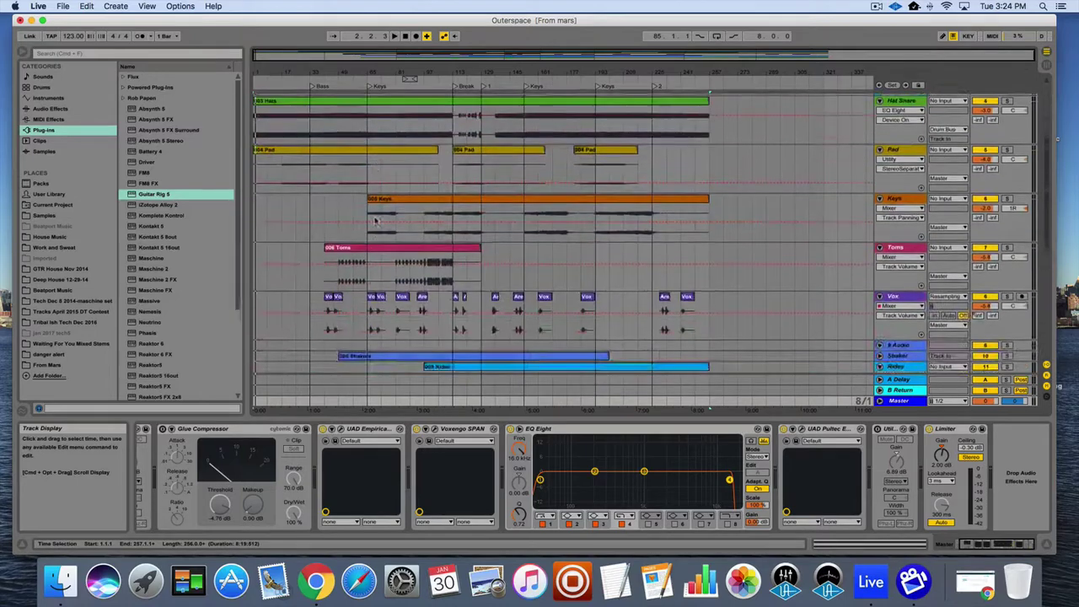
pyautogui.scroll(-5, 375, 220)
pyautogui.scroll(9, 375, 220)
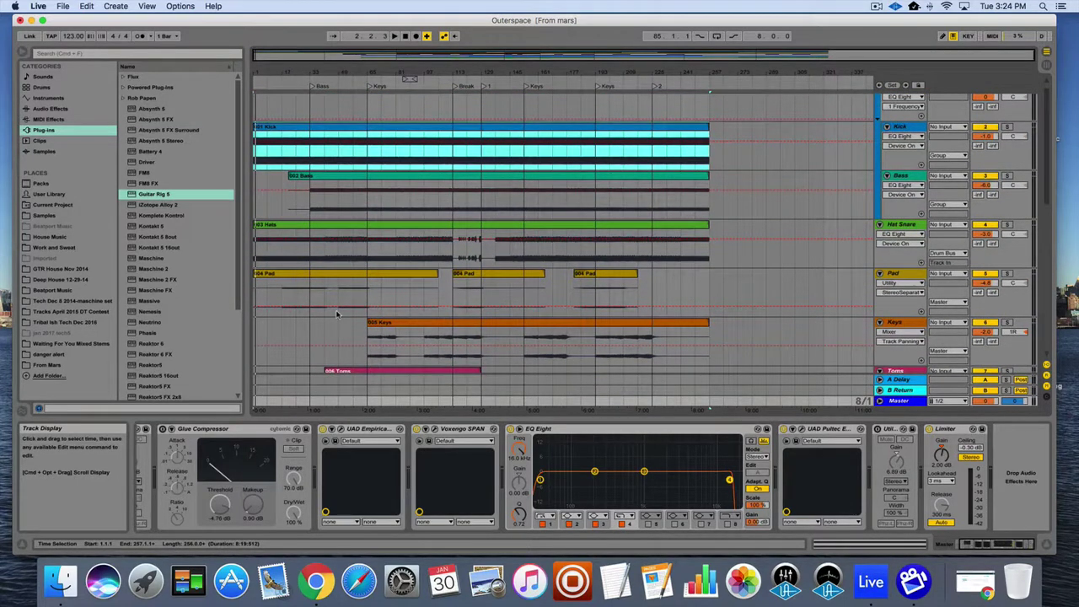
pyautogui.scroll(1, 335, 316)
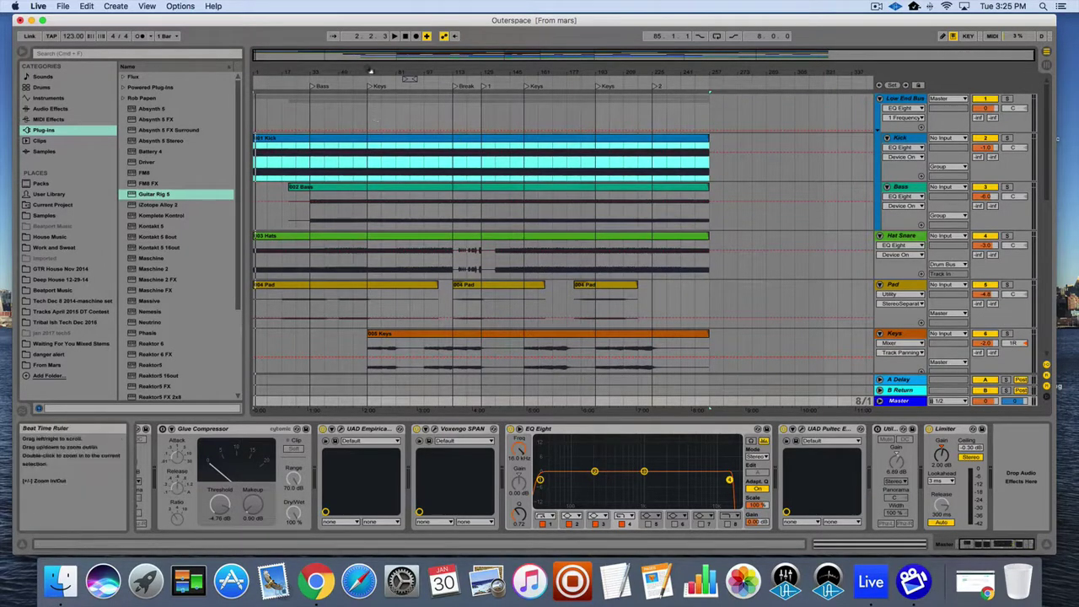
pyautogui.moveTo(372, 78); pyautogui.dragTo(372, 126)
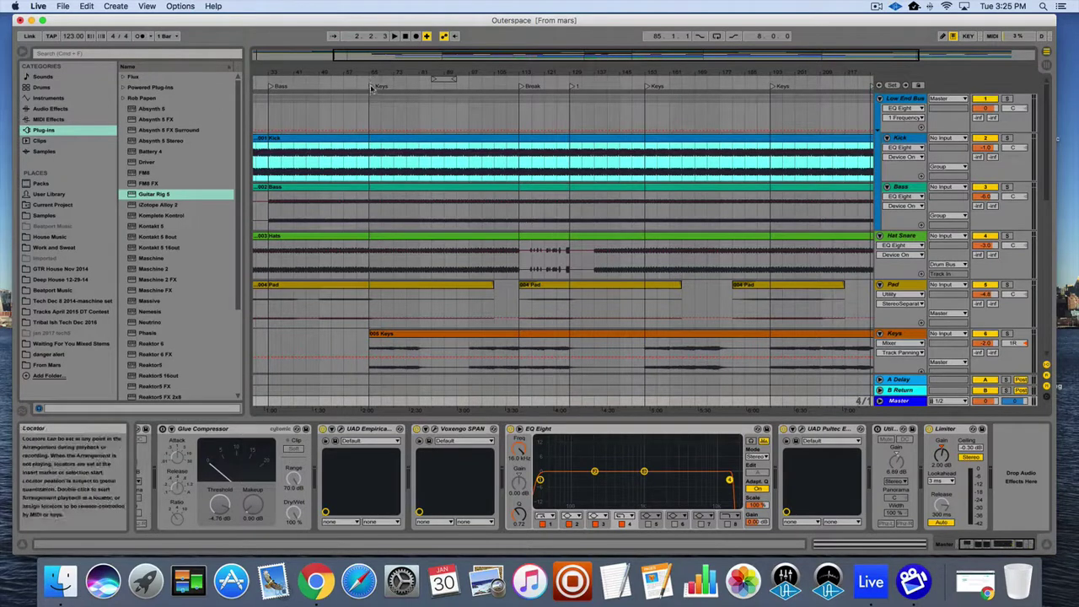
pyautogui.click(373, 87)
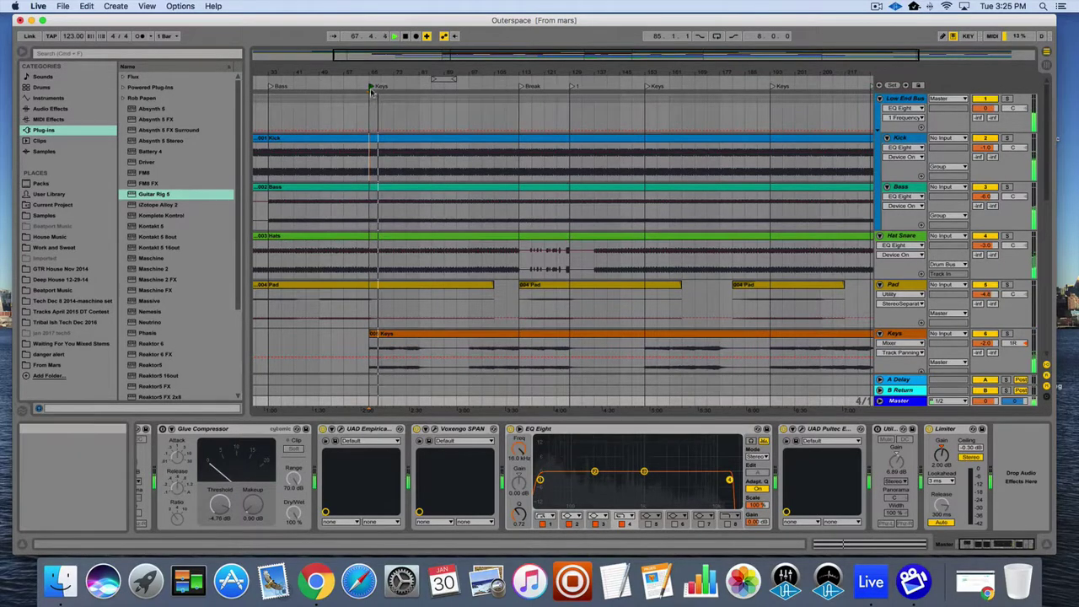
pyautogui.press('space')
# - Examine the arrangement of the Keys, Toms, Vox and Rides tracks and play a short passage between the first Keys and Break locators
pyautogui.scroll(-5, 477, 147)
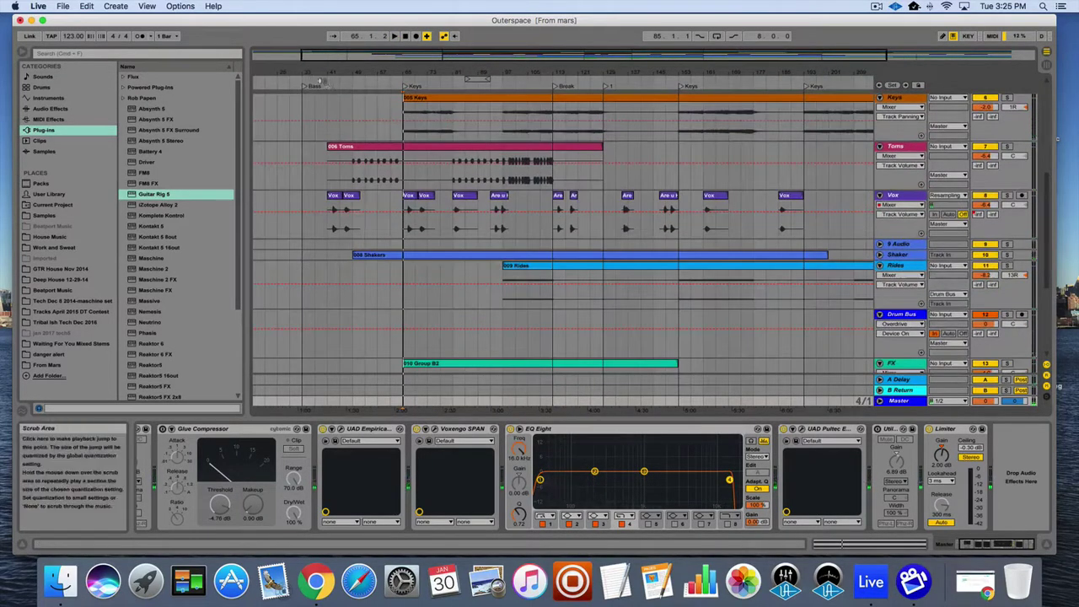
pyautogui.hscroll(-3, 349, 171)
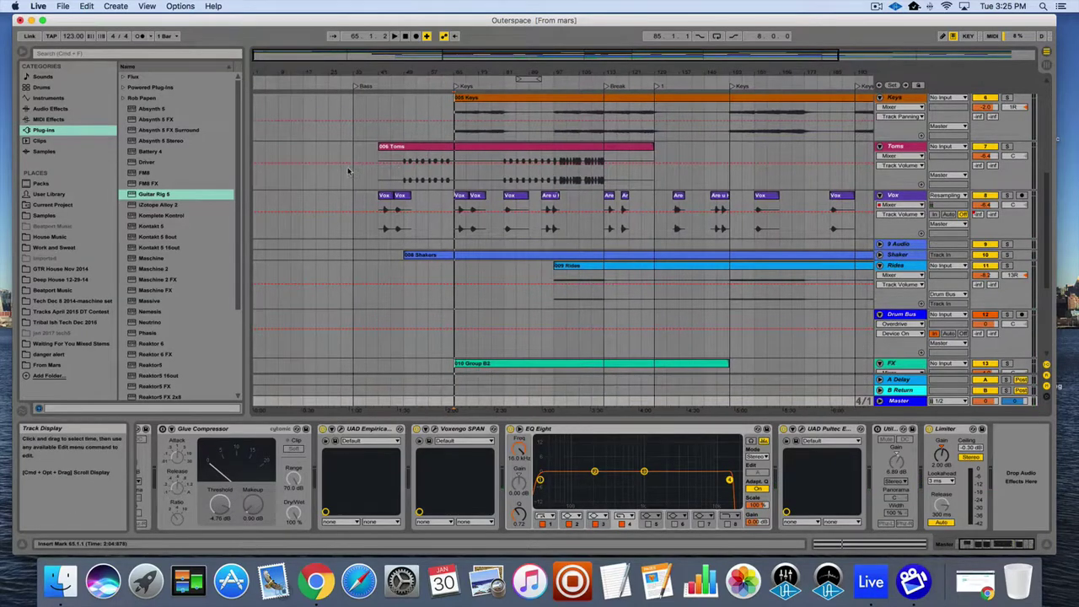
pyautogui.hscroll(3, 569, 232)
pyautogui.hscroll(-3, 572, 232)
pyautogui.scroll(1, 573, 232)
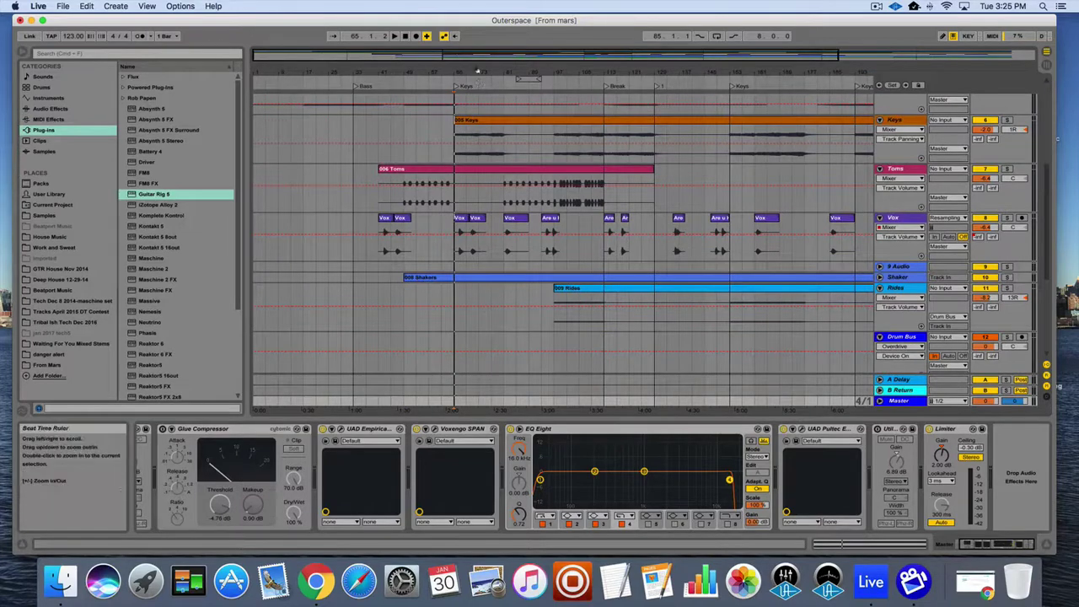
pyautogui.moveTo(480, 76); pyautogui.dragTo(422, 72)
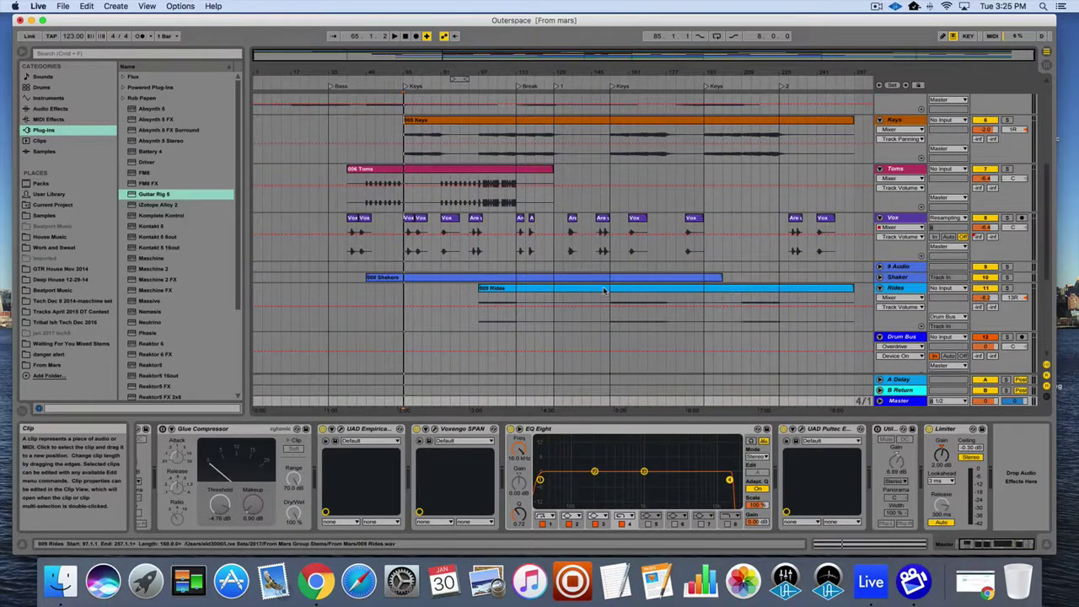
pyautogui.scroll(2, 604, 290)
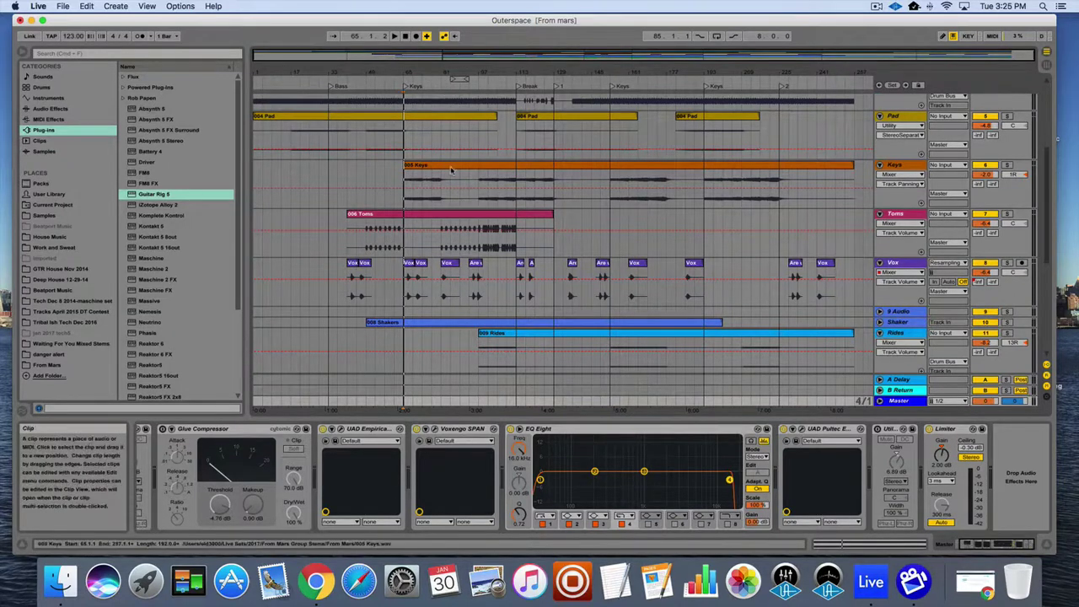
pyautogui.click(439, 84)
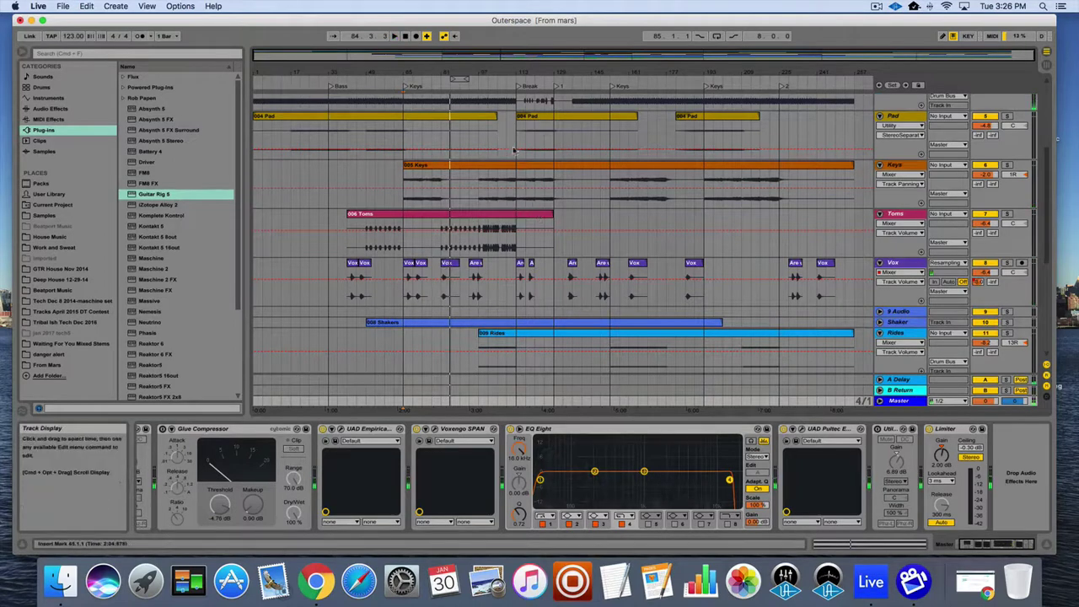
# - Play the mix from just before the Rides clip, skip ahead toward the Break locator and look over the arrangement tracks
pyautogui.click(475, 81)
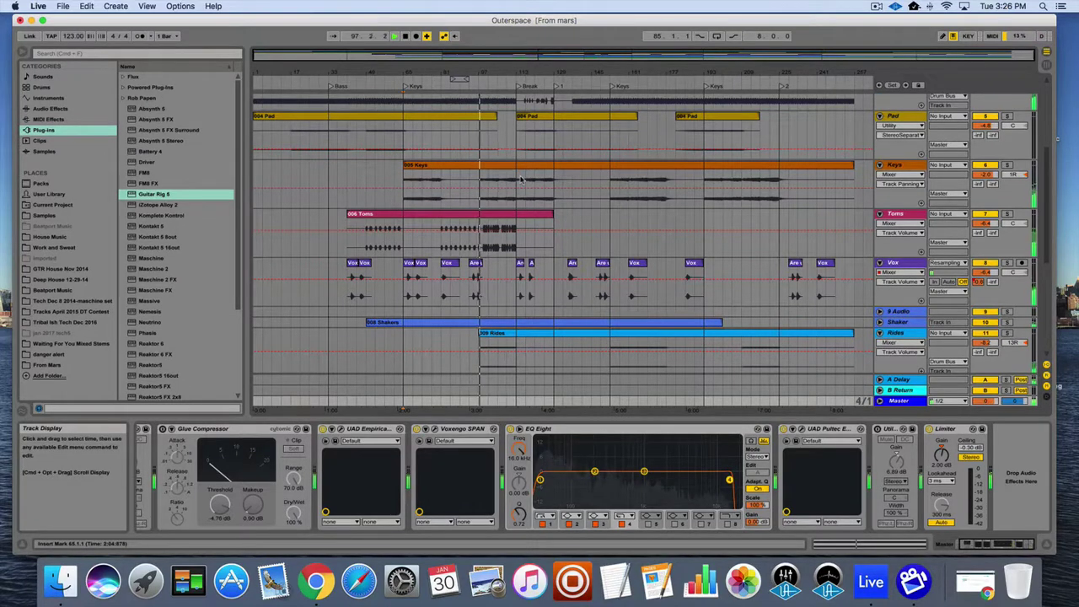
pyautogui.click(496, 81)
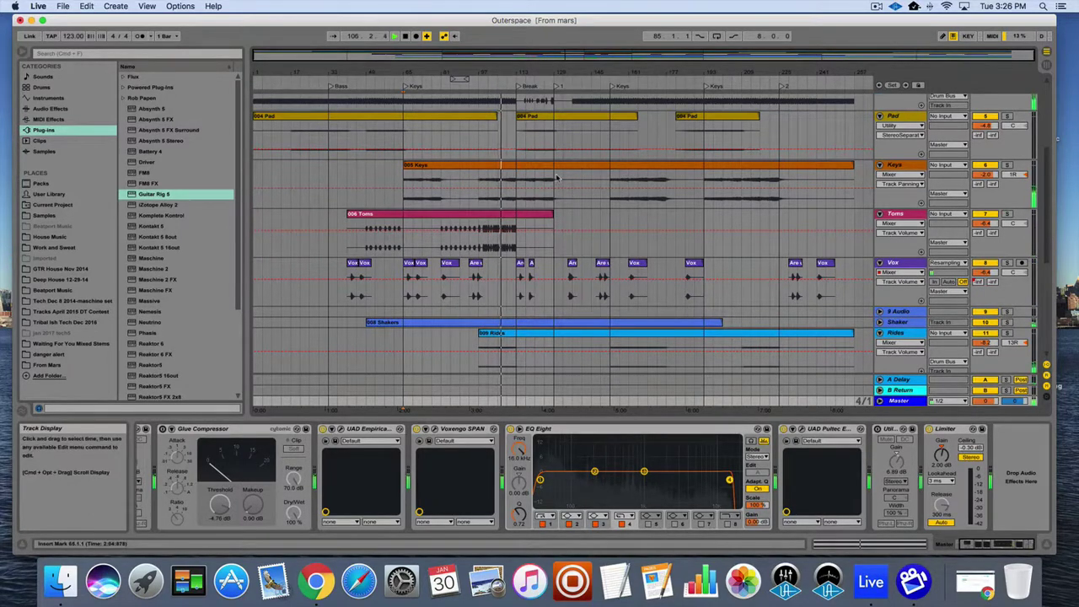
pyautogui.scroll(-5, 545, 135)
pyautogui.scroll(7, 552, 160)
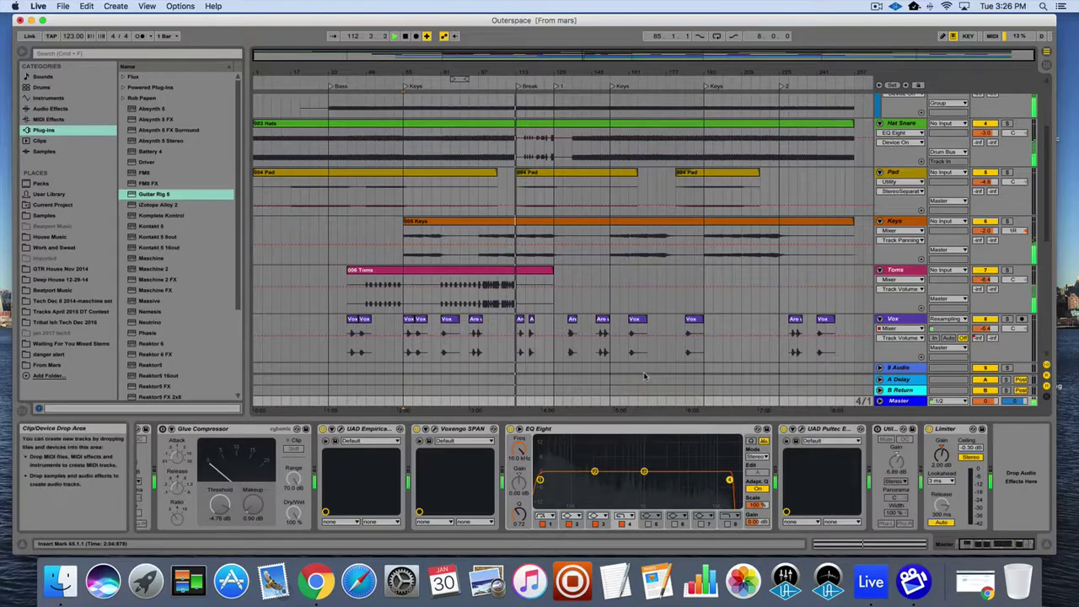
pyautogui.scroll(-5, 644, 374)
pyautogui.scroll(5, 644, 373)
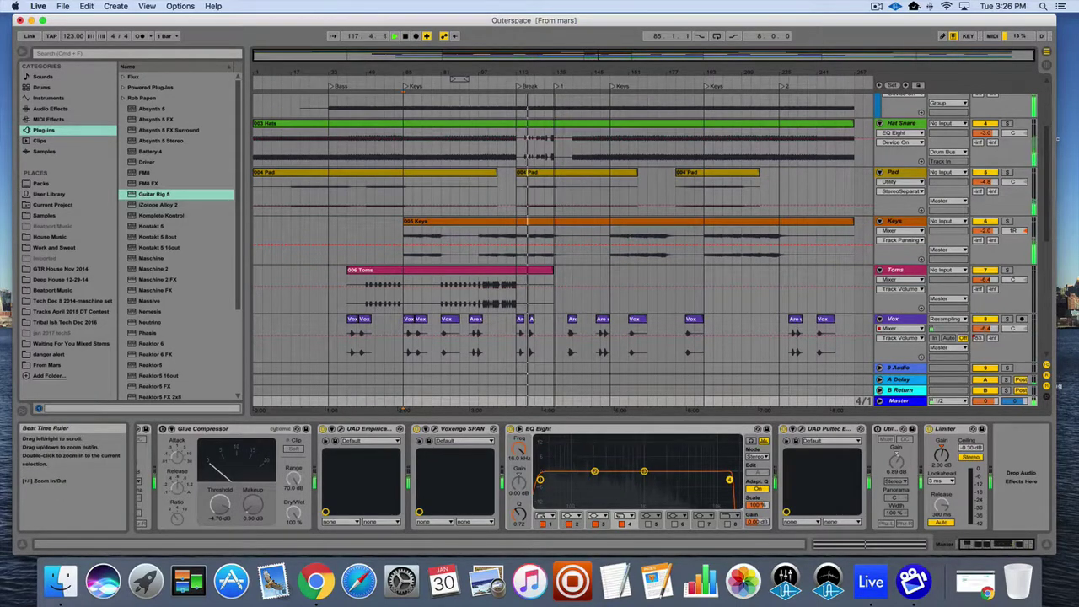
# - Examine all tracks between the Break and 1 locators up close while the mix plays, down to the FX clips, and stop playback
pyautogui.moveTo(458, 79); pyautogui.dragTo(464, 118)
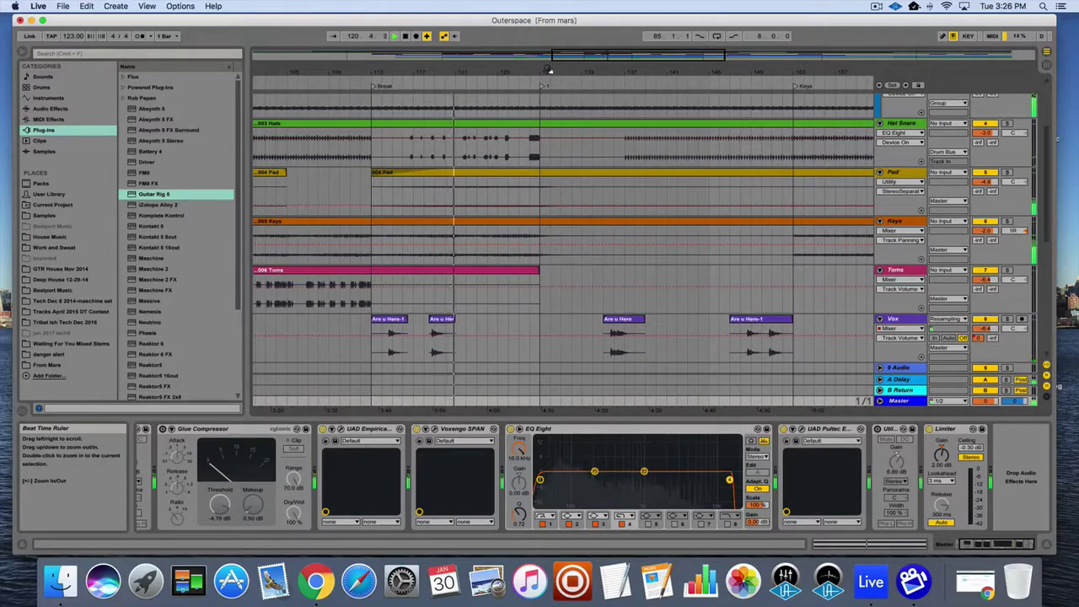
pyautogui.scroll(5, 557, 175)
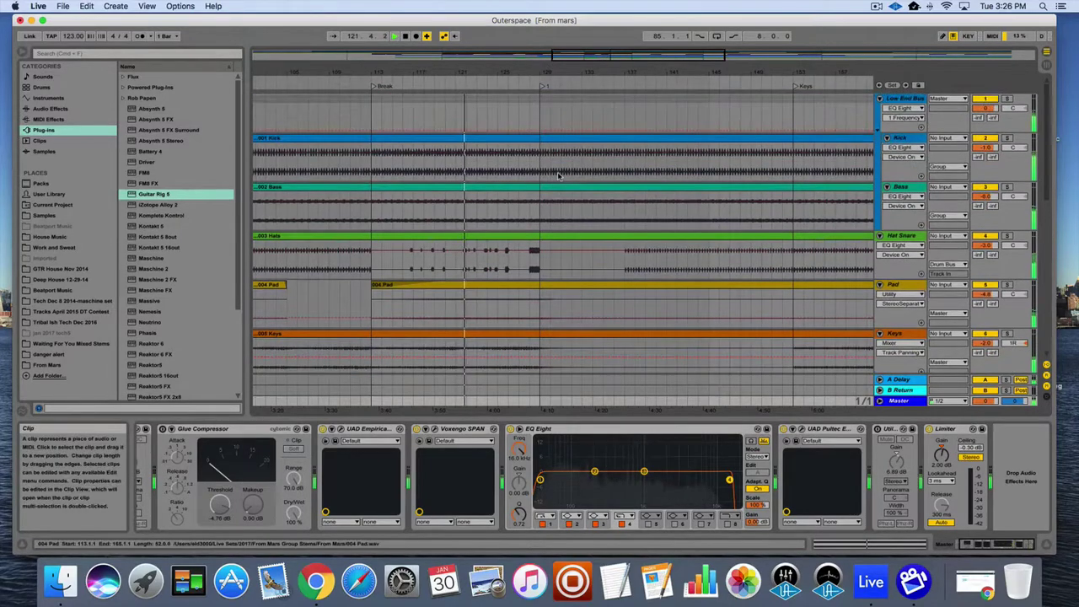
pyautogui.scroll(-10, 557, 176)
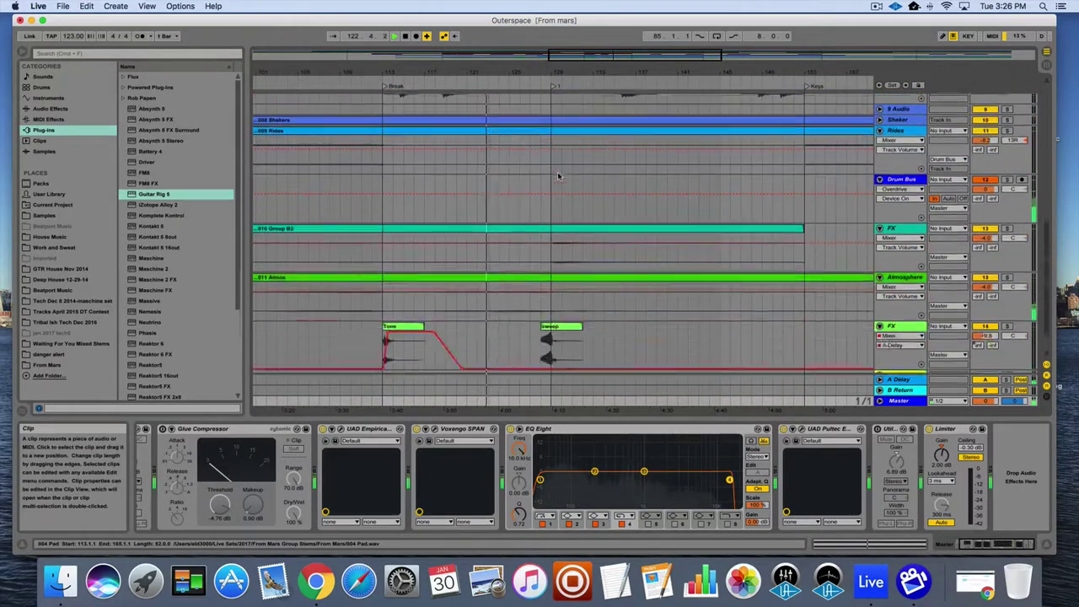
pyautogui.scroll(-2, 557, 176)
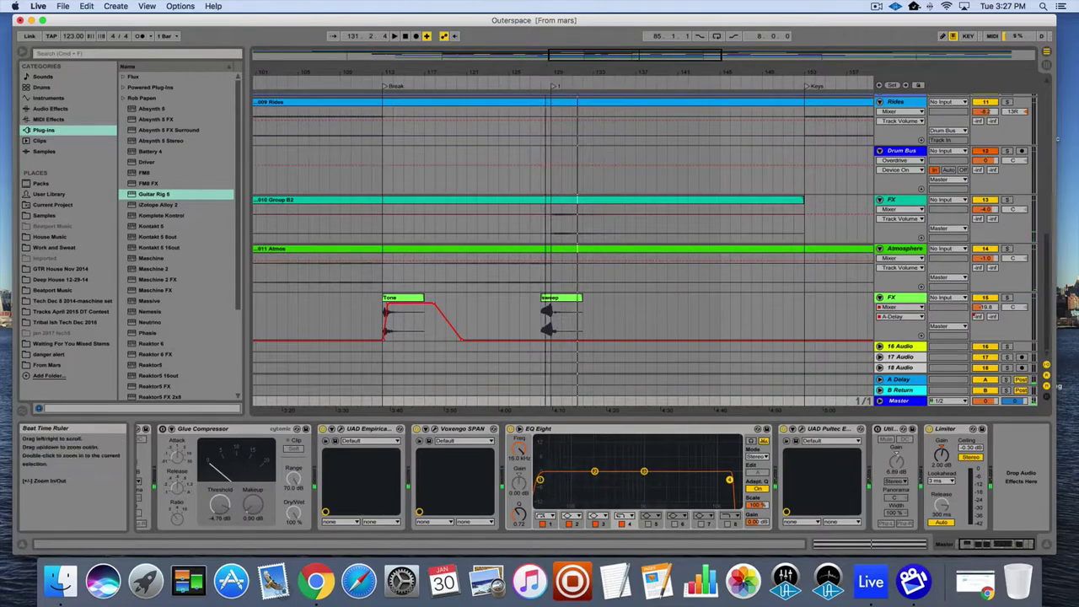
# - Return to the full arrangement view and show the mixer's A-Delay send automation on the Vox track
pyautogui.press('-')
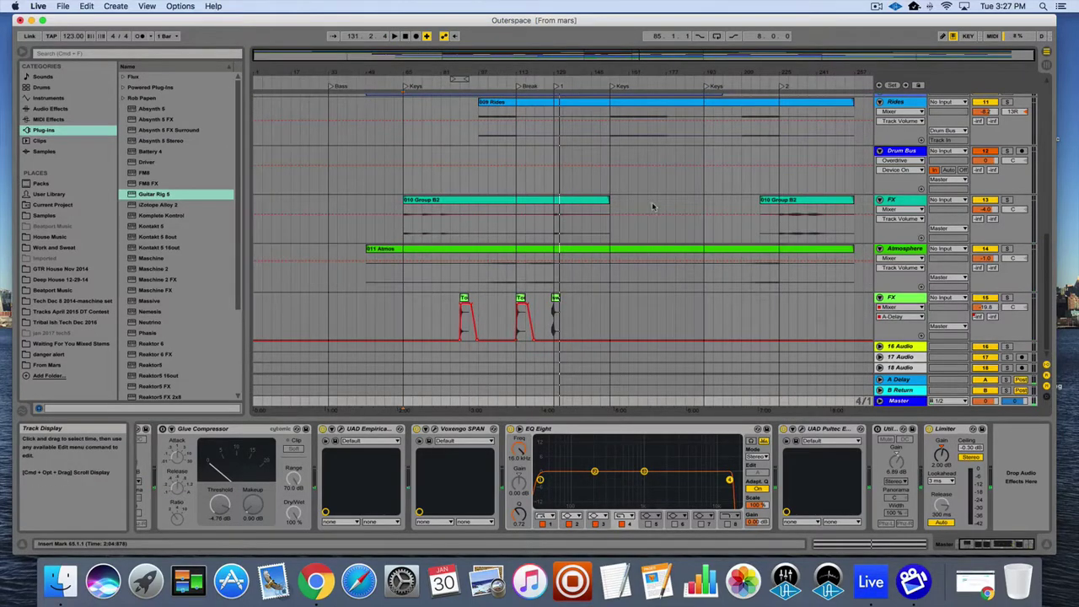
pyautogui.scroll(8, 674, 278)
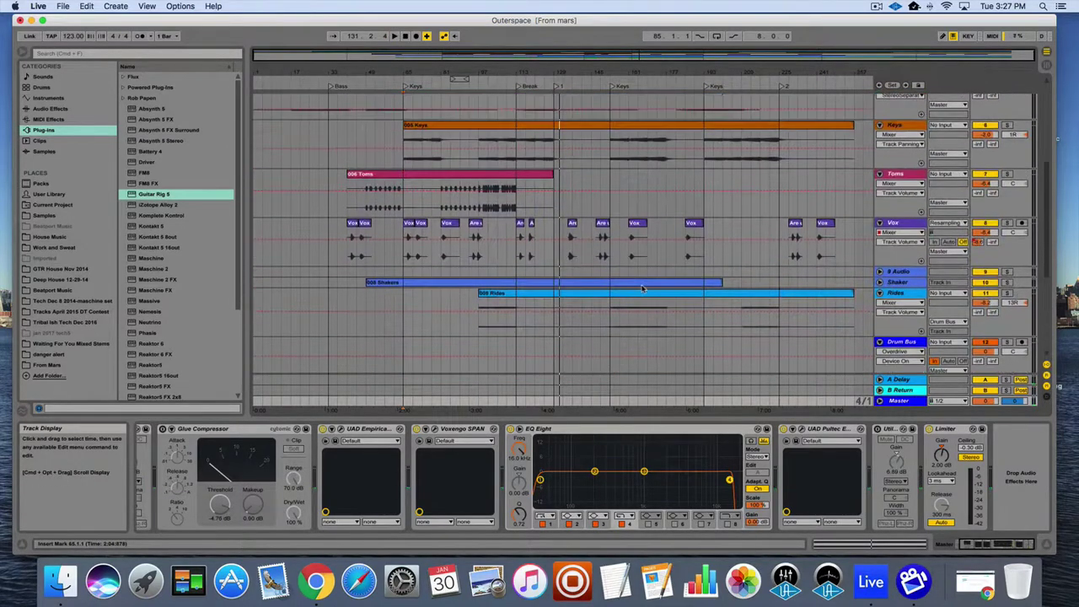
pyautogui.click(903, 224)
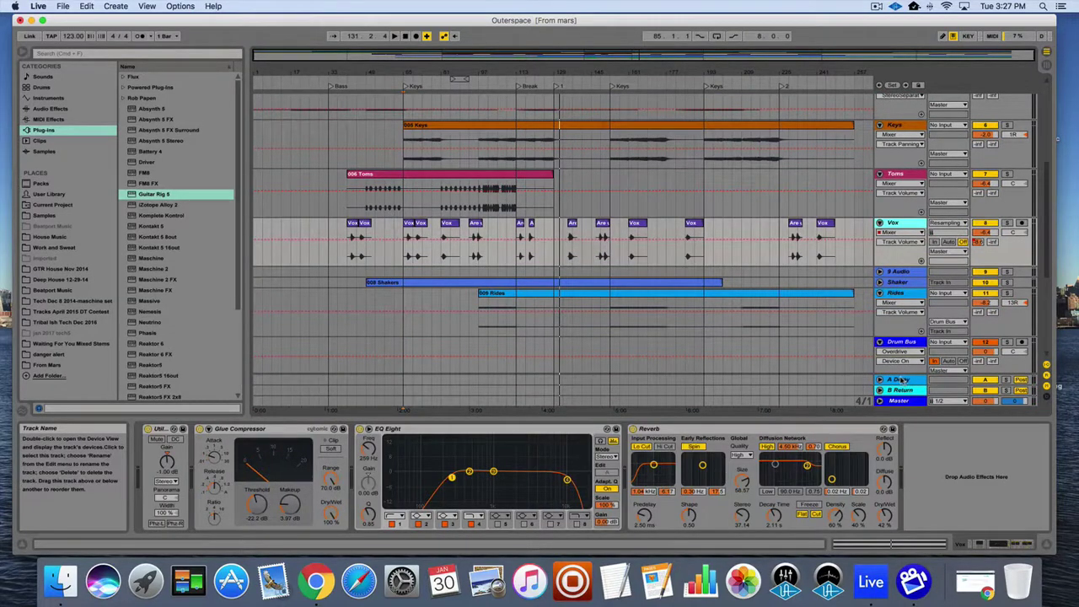
pyautogui.click(892, 232)
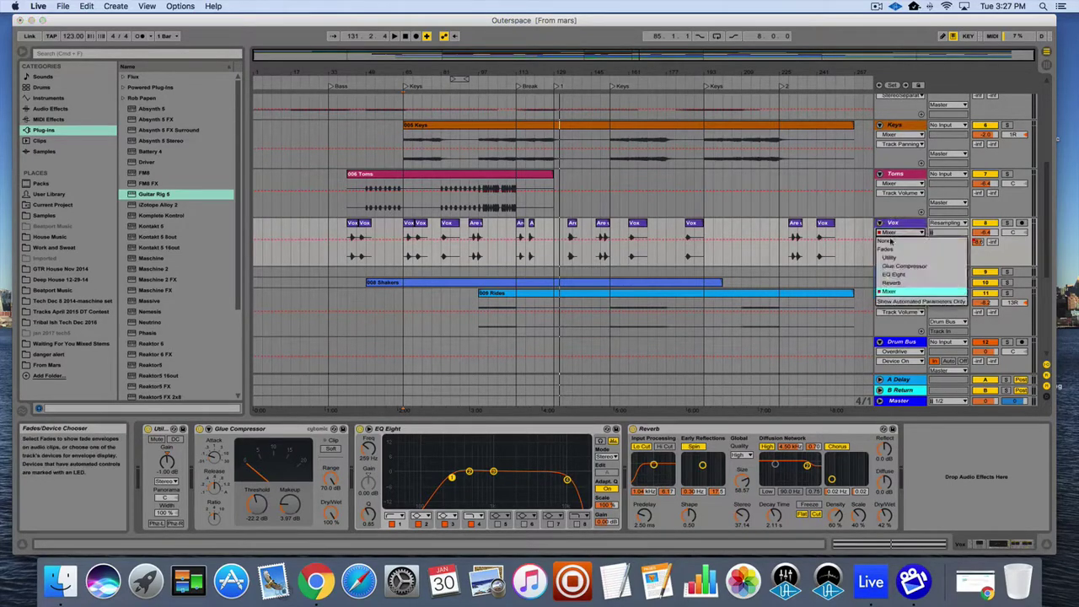
pyautogui.click(899, 291)
pyautogui.click(900, 242)
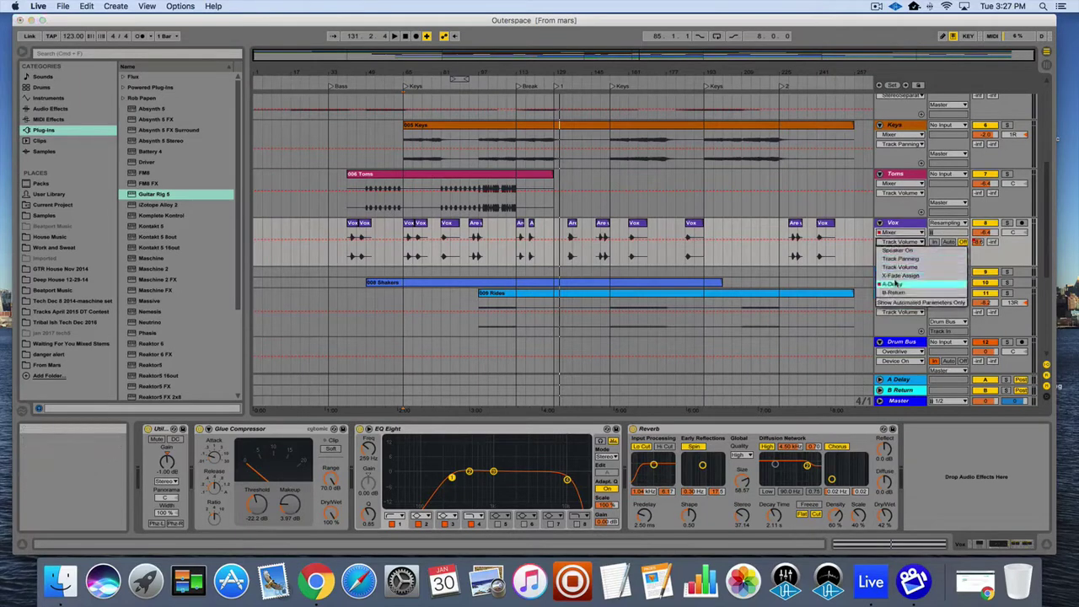
pyautogui.click(896, 284)
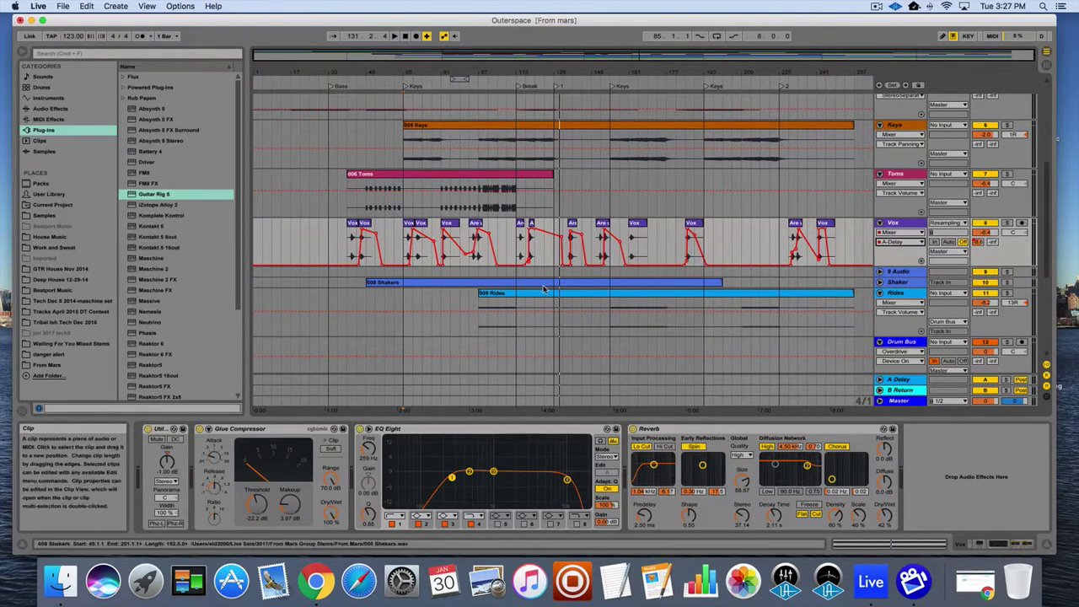
# - Unfold the A Delay return track and zoom in on its Ping Pong Delay Feedback automation after the Break locator
pyautogui.click(881, 381)
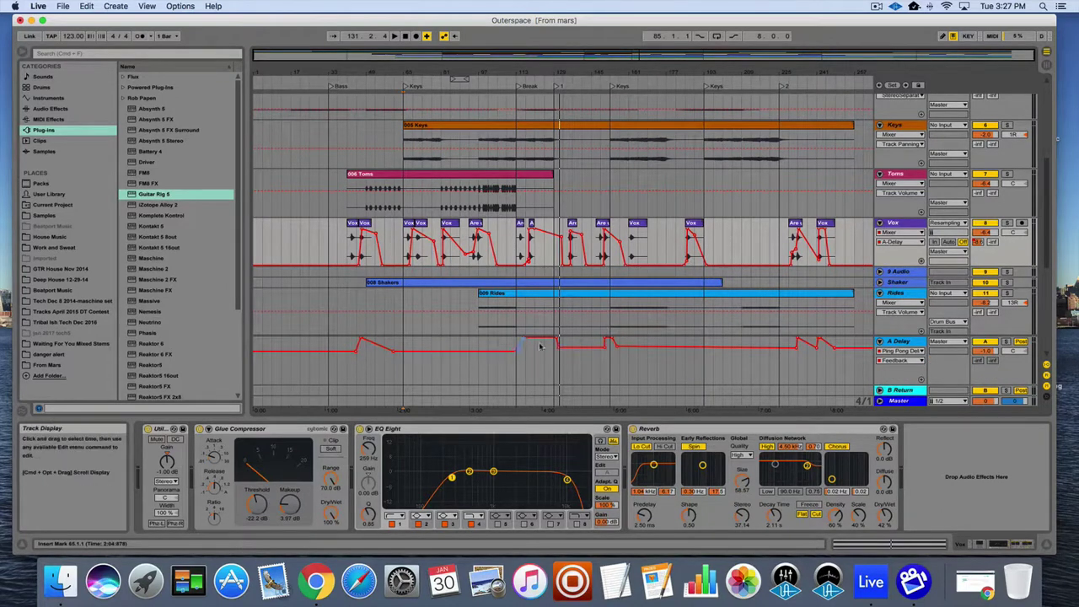
pyautogui.moveTo(541, 345); pyautogui.dragTo(541, 338)
pyautogui.press('+')
pyautogui.press('+')
pyautogui.press('+')
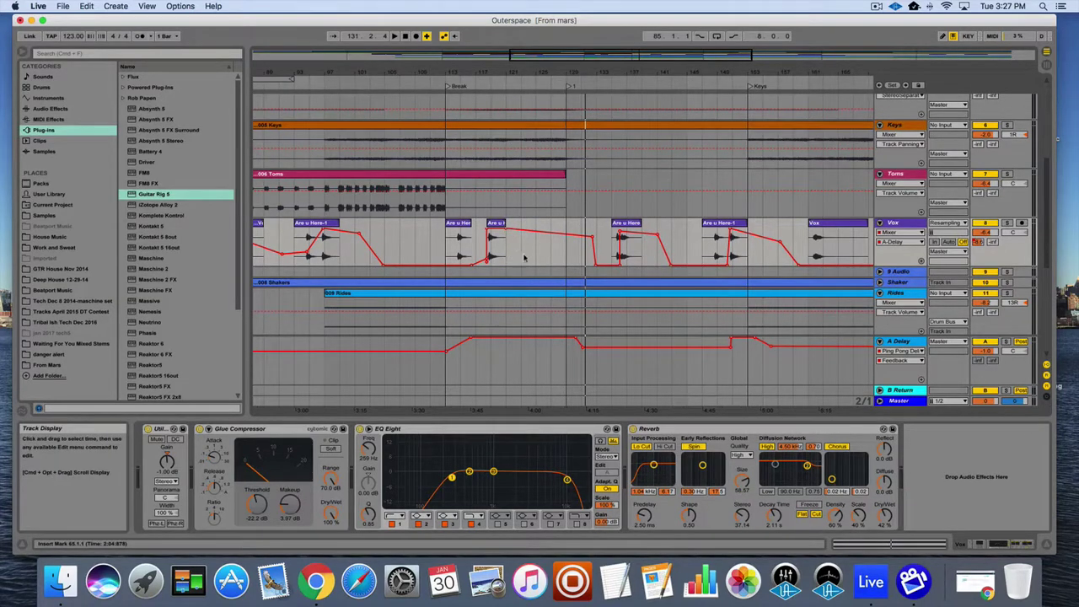
# - Play the passage after the Break locator, solo the Vox track to hear its delay send and stop playback
pyautogui.click(480, 82)
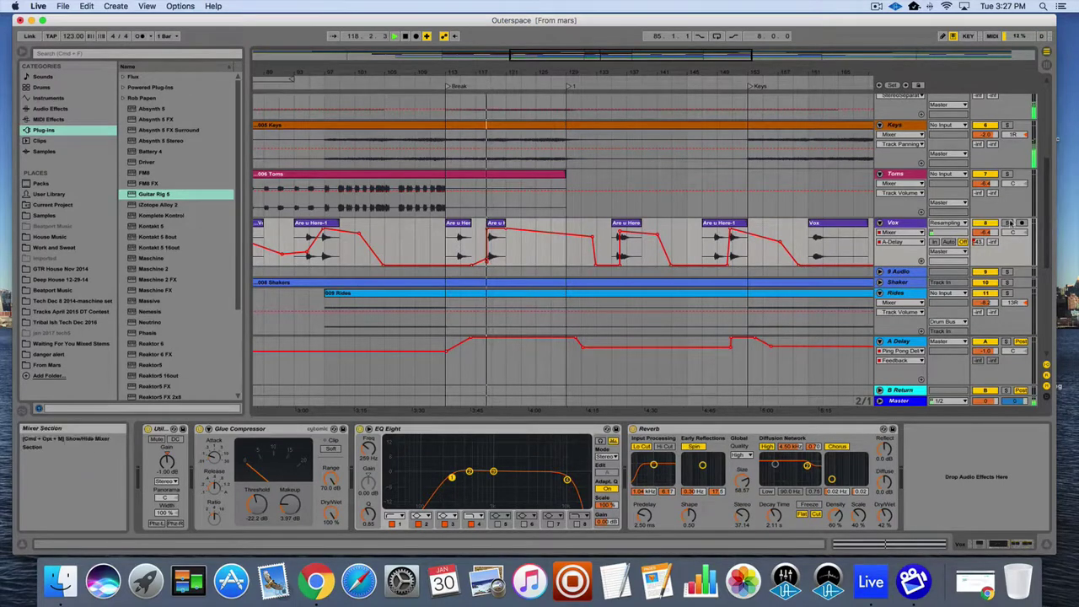
pyautogui.click(1008, 224)
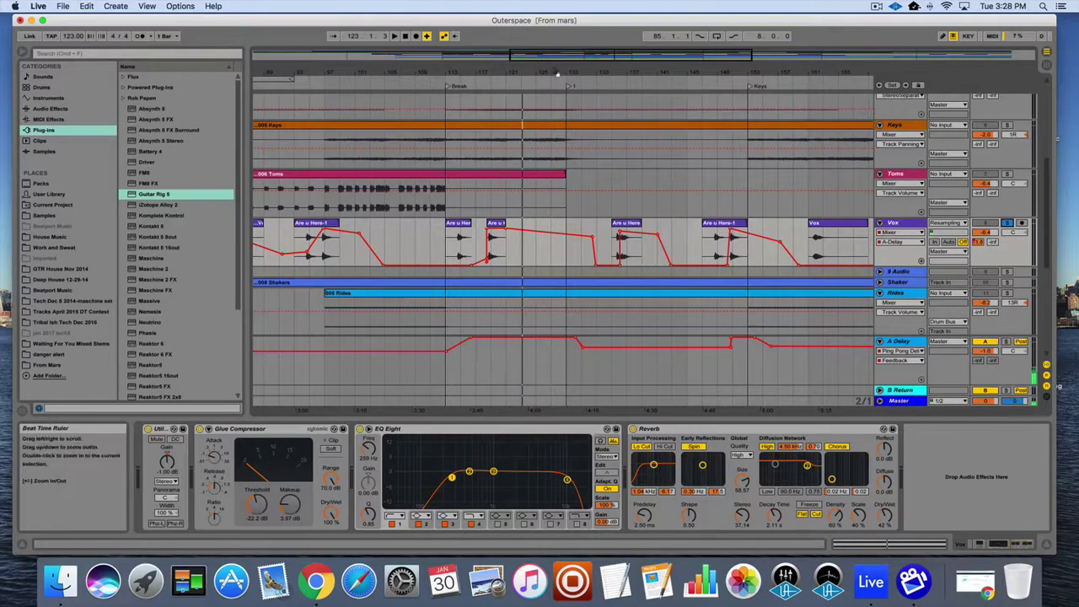
# - Show the A Delay return's effects chain and select its Ping Pong Delay device
pyautogui.moveTo(527, 76); pyautogui.dragTo(666, 74)
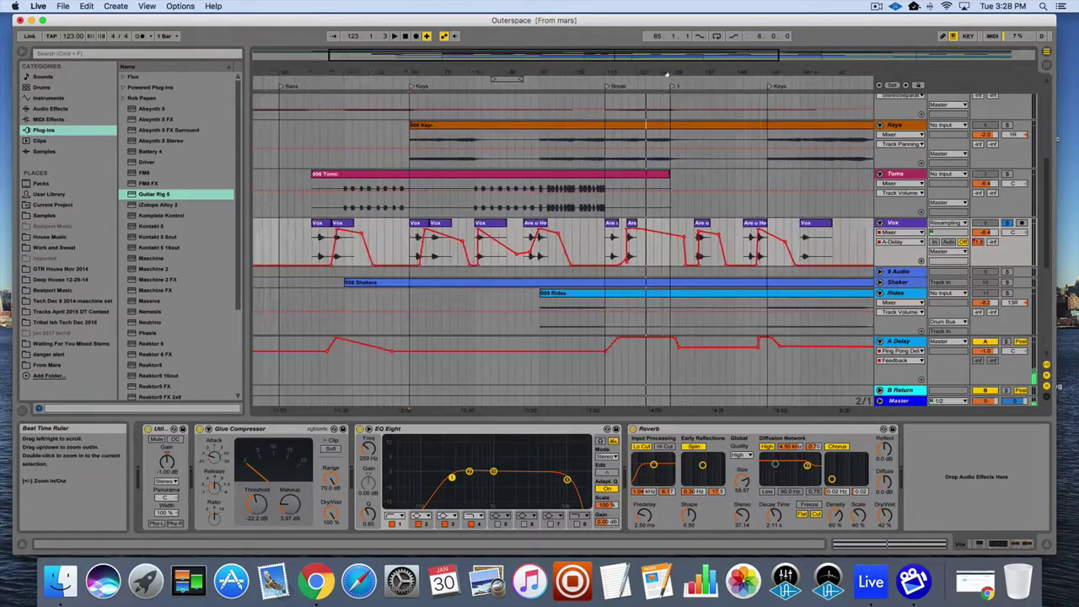
pyautogui.click(899, 342)
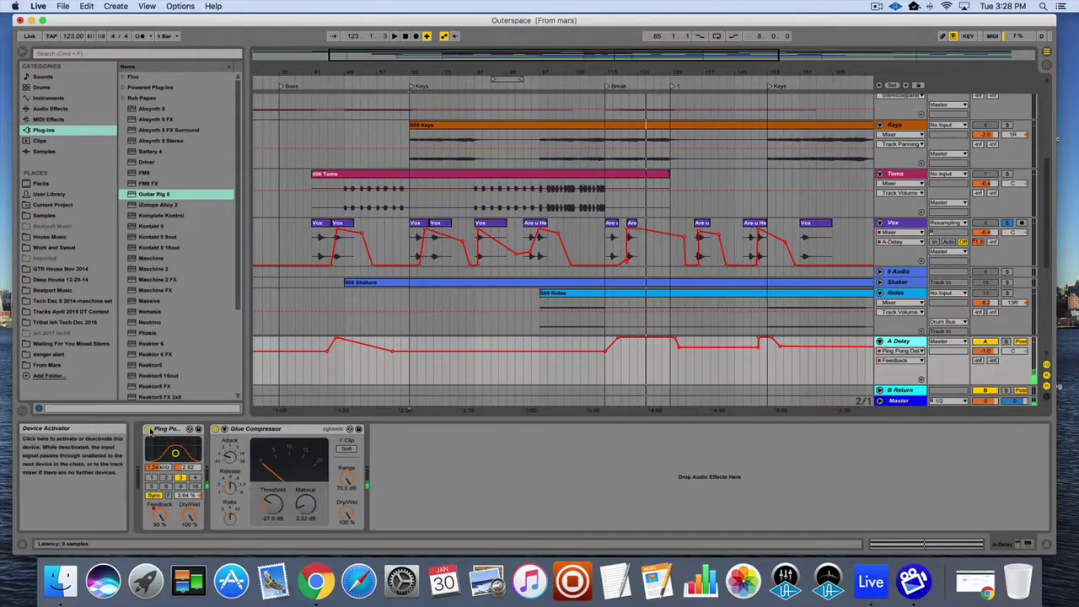
pyautogui.click(168, 429)
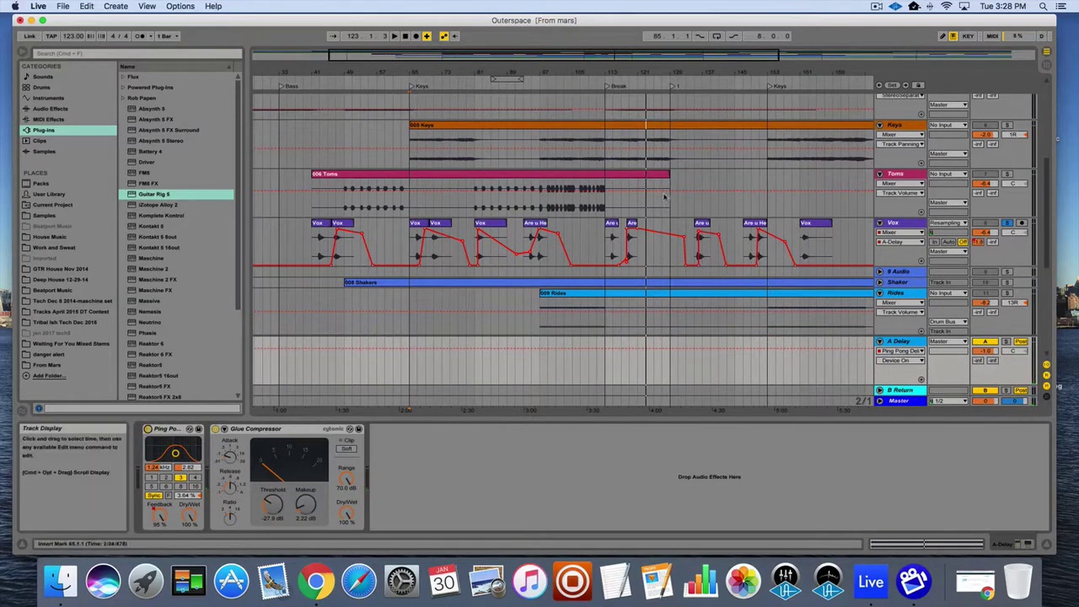
# - Play the soloed Vox from between the Bass and first Keys locators and switch the A Delay lane back to Feedback automation
pyautogui.click(331, 82)
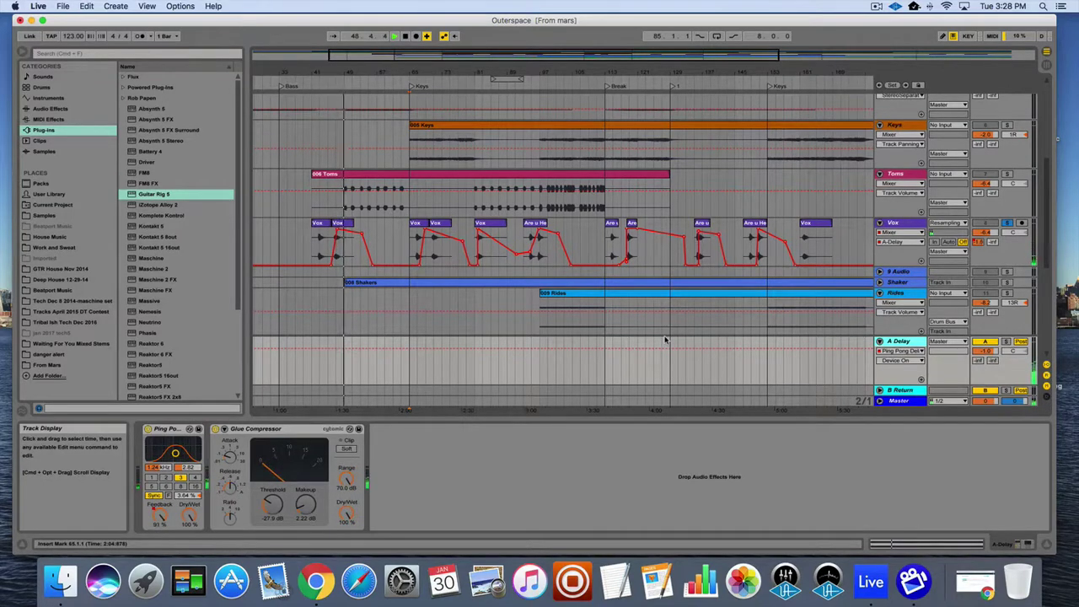
pyautogui.click(897, 360)
pyautogui.click(892, 427)
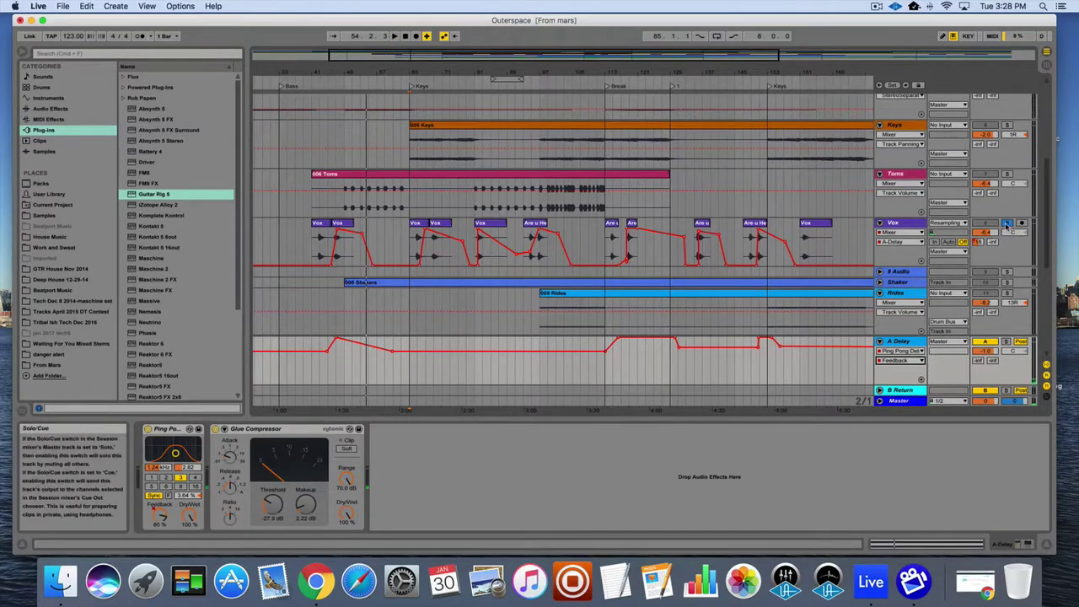
# - Unsolo the Vox track and show the Master track's effects chain
pyautogui.press('-')
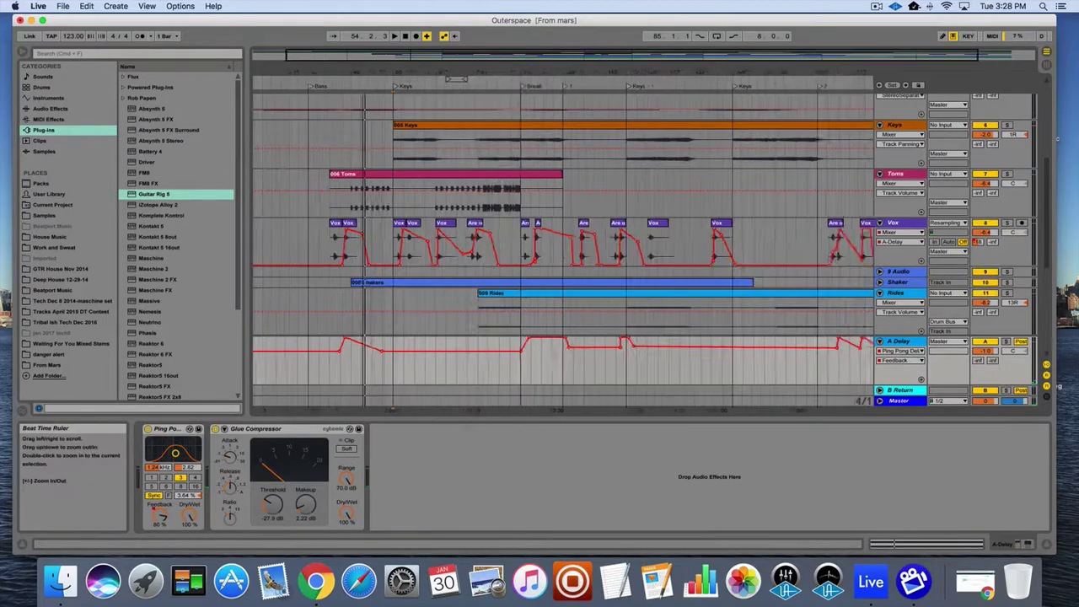
pyautogui.scroll(-5, 590, 253)
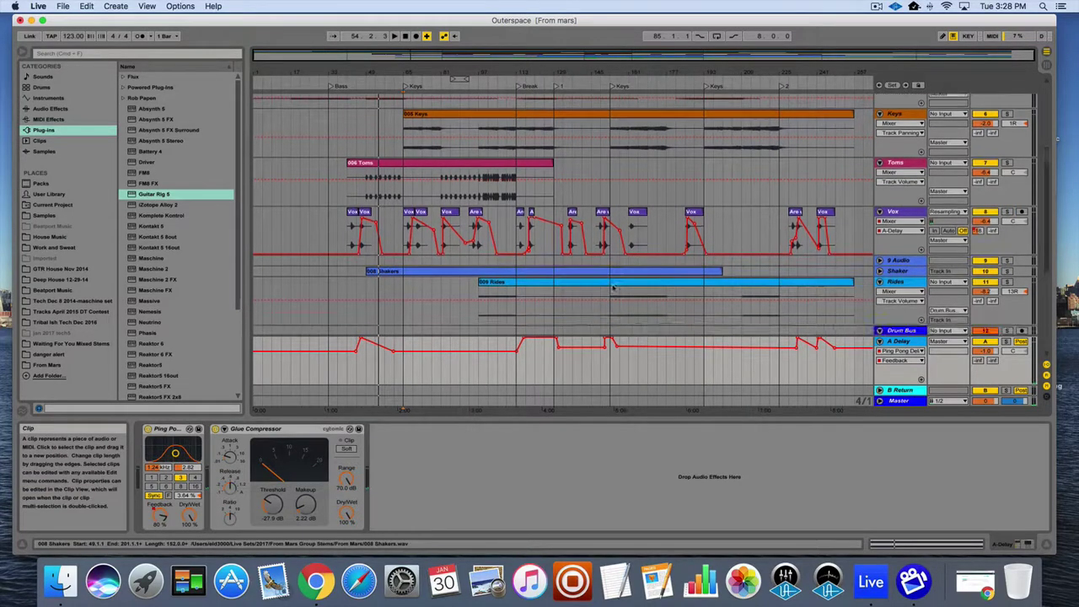
pyautogui.click(915, 402)
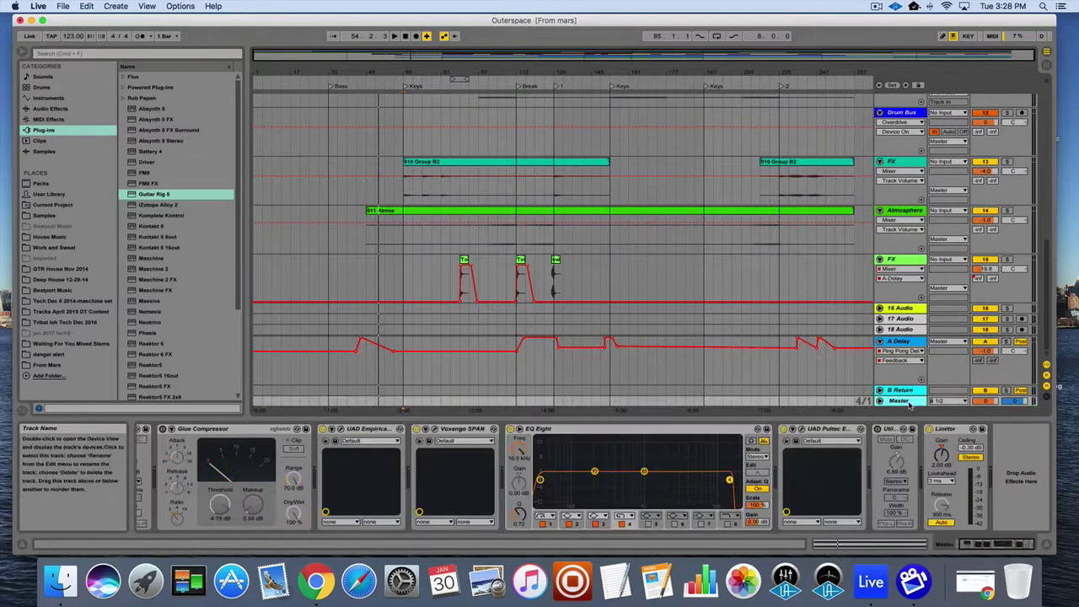
# - Play the full mix from the Bass locator, open Voxengo SPAN on the Master and stop playback
pyautogui.click(333, 96)
pyautogui.press('space')
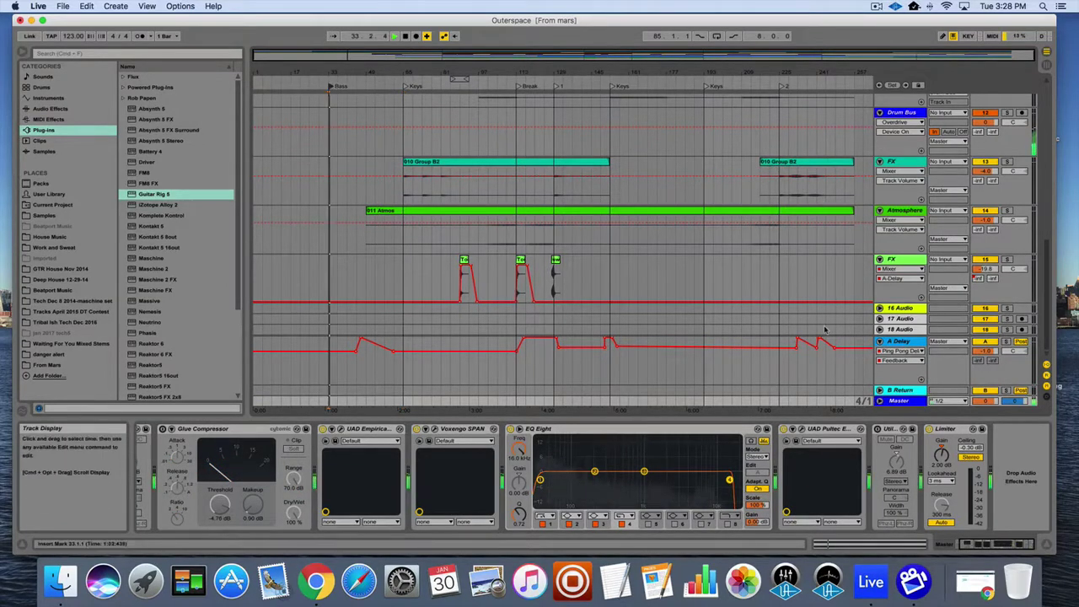
pyautogui.click(435, 429)
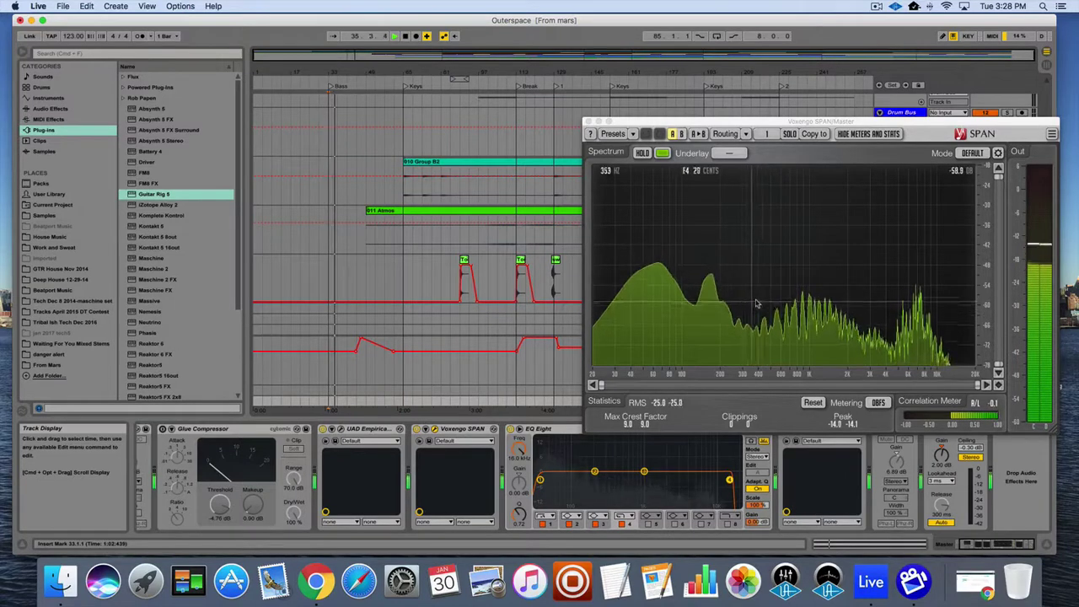
pyautogui.press('space')
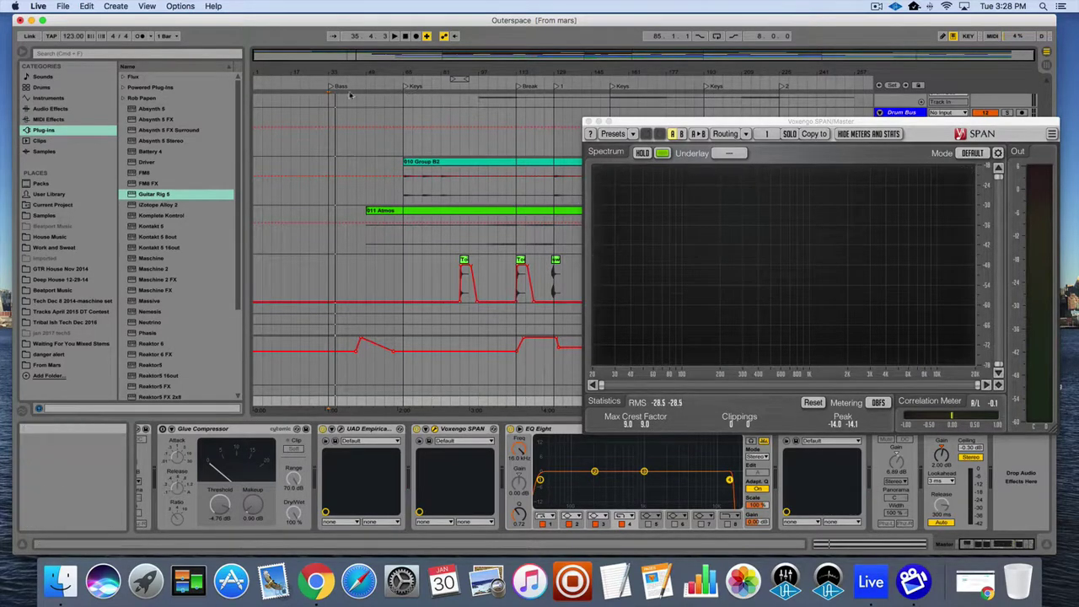
# - Play the mix again from the Bass section while watching its spectrum in SPAN, then stop playback and close the analyzer
pyautogui.scroll(5, 376, 174)
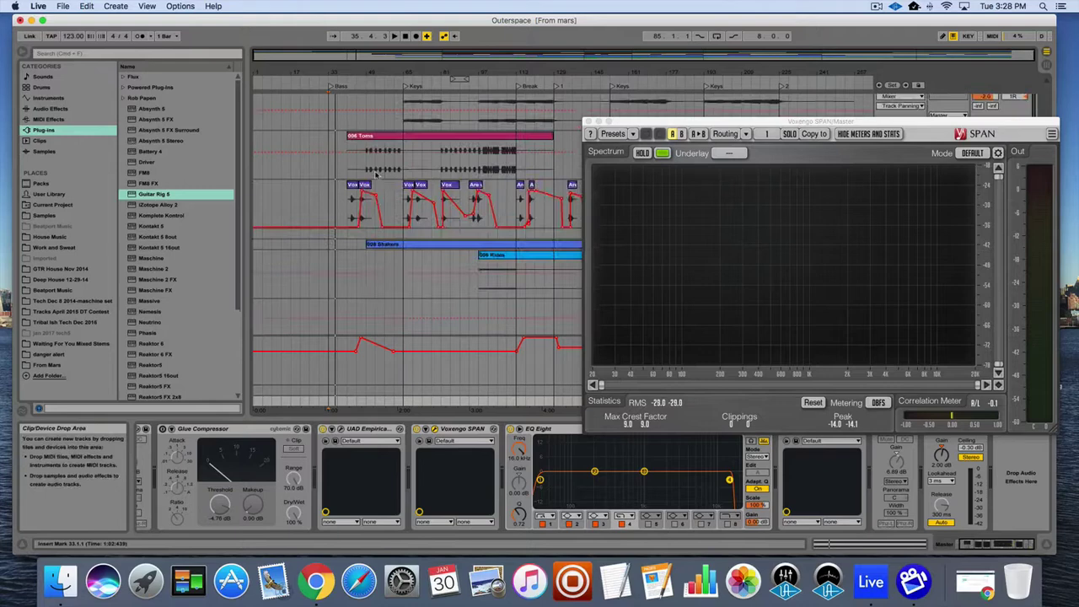
pyautogui.click(342, 81)
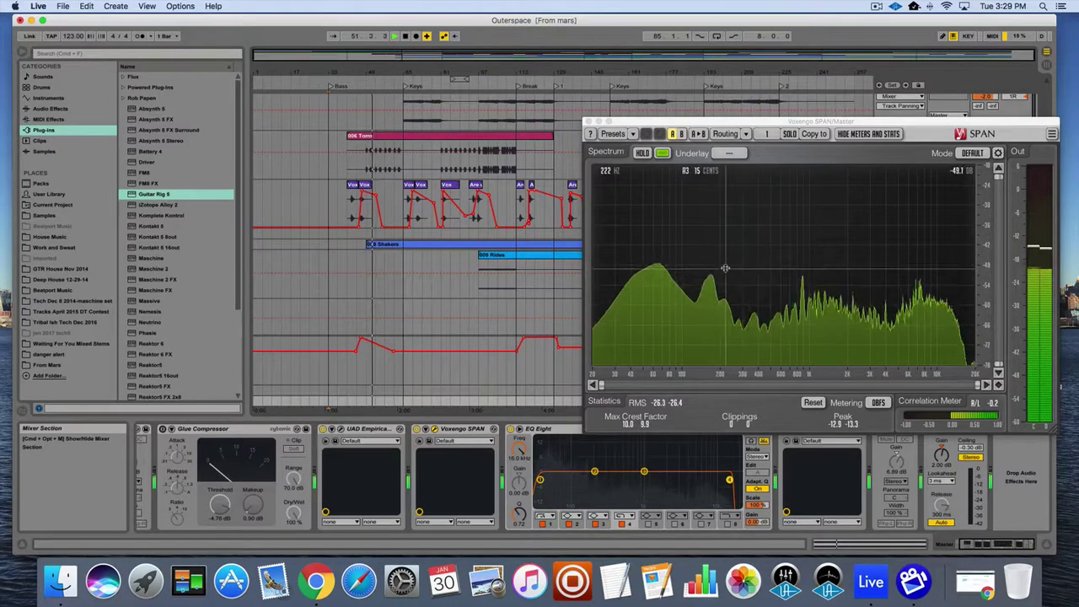
pyautogui.press('space')
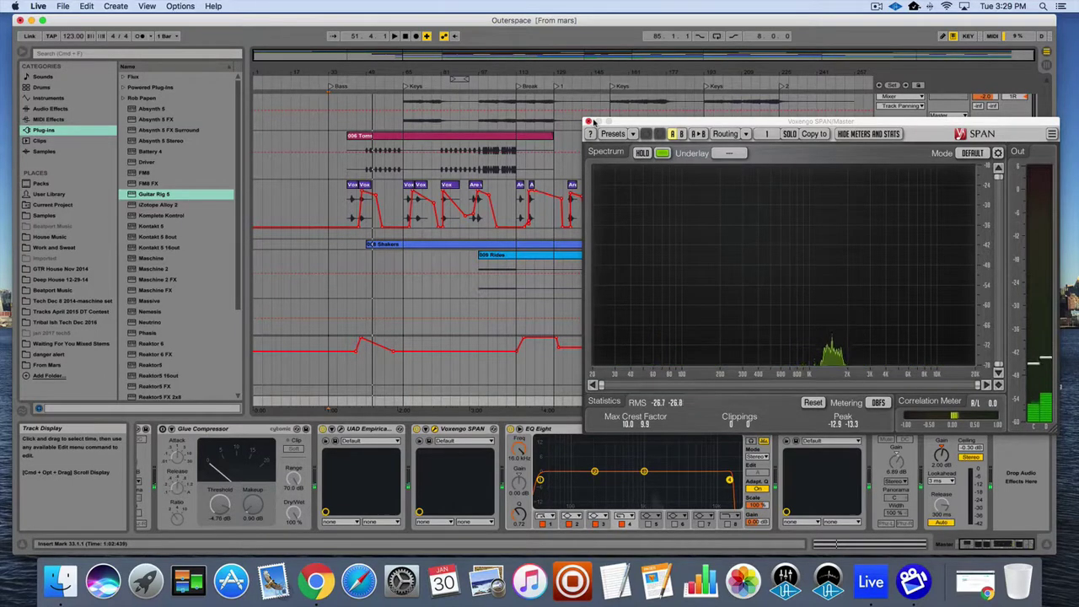
pyautogui.click(590, 121)
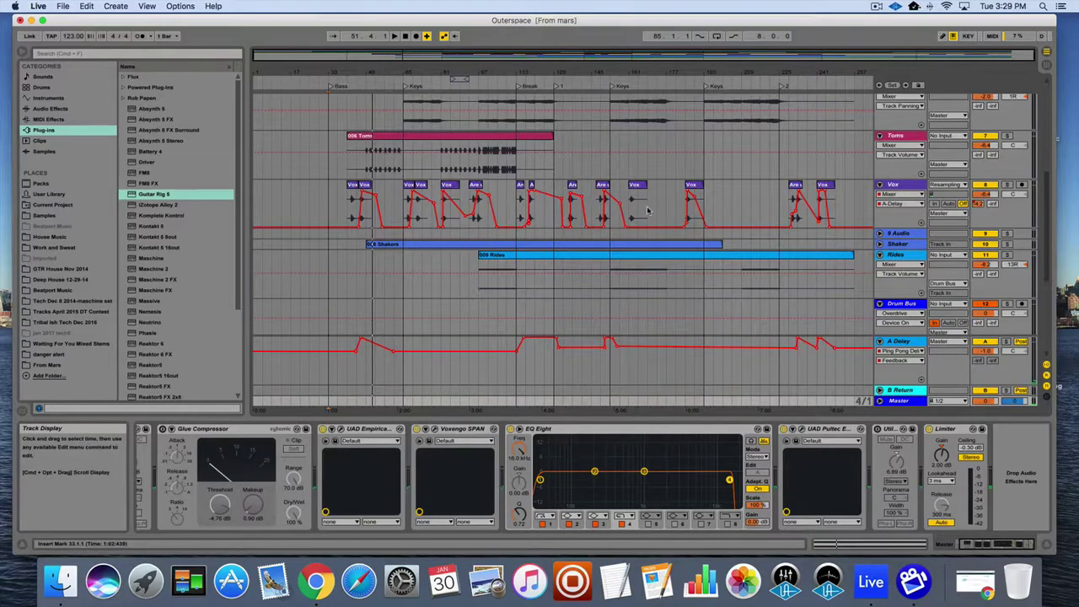
# - Look over the arrangement tracks from Keys downward and fold the Vox track
pyautogui.scroll(2, 648, 210)
pyautogui.scroll(-4, 648, 210)
pyautogui.scroll(4, 648, 210)
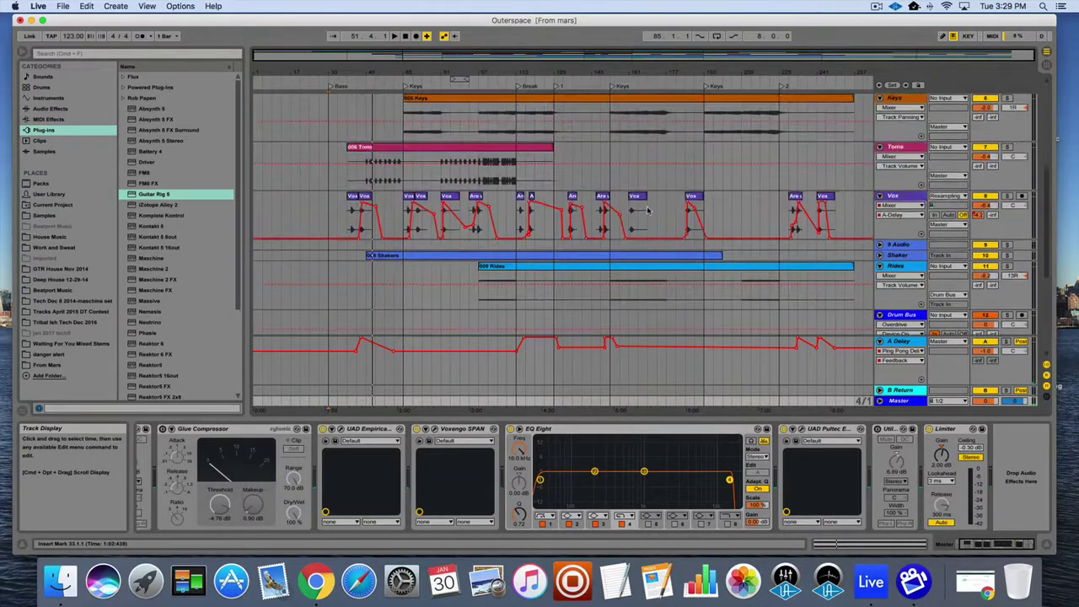
pyautogui.scroll(-5, 882, 196)
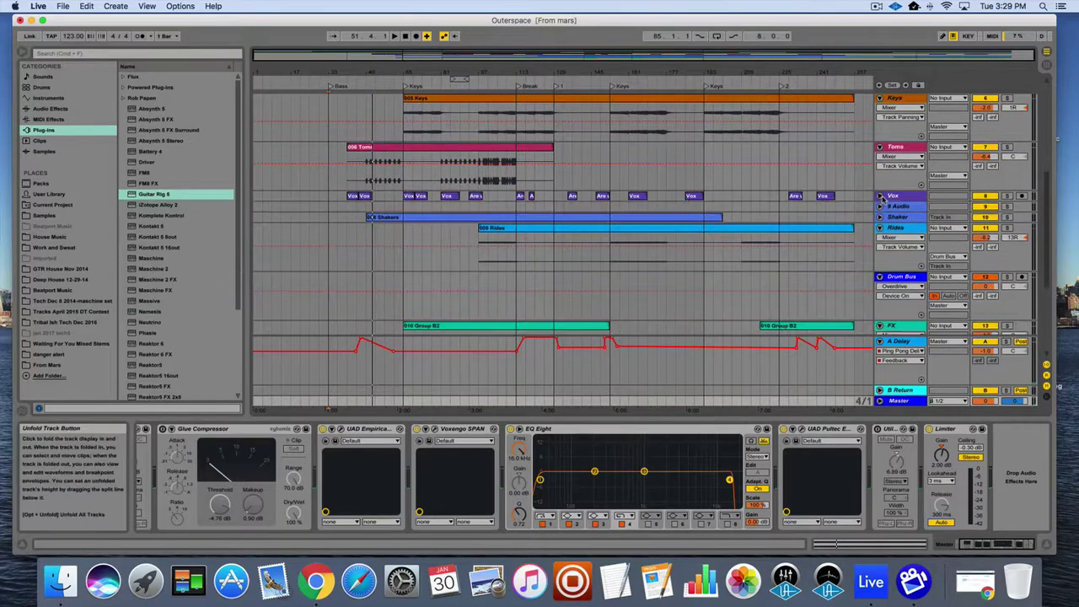
# - Fold the A Delay return track and look over the arrangement back up to the Low End Bus
pyautogui.click(879, 342)
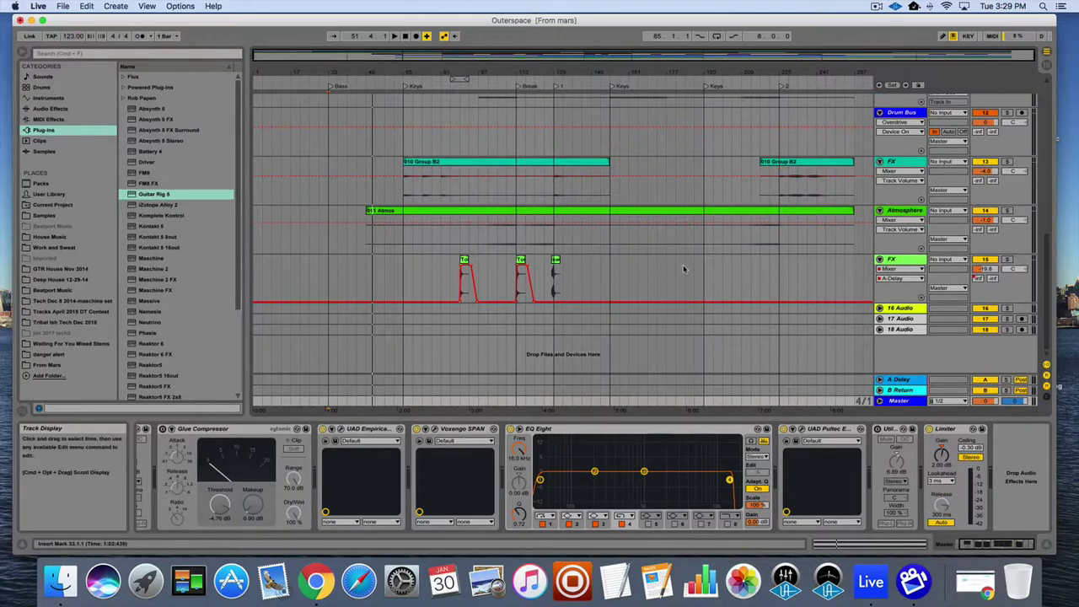
pyautogui.scroll(10, 683, 269)
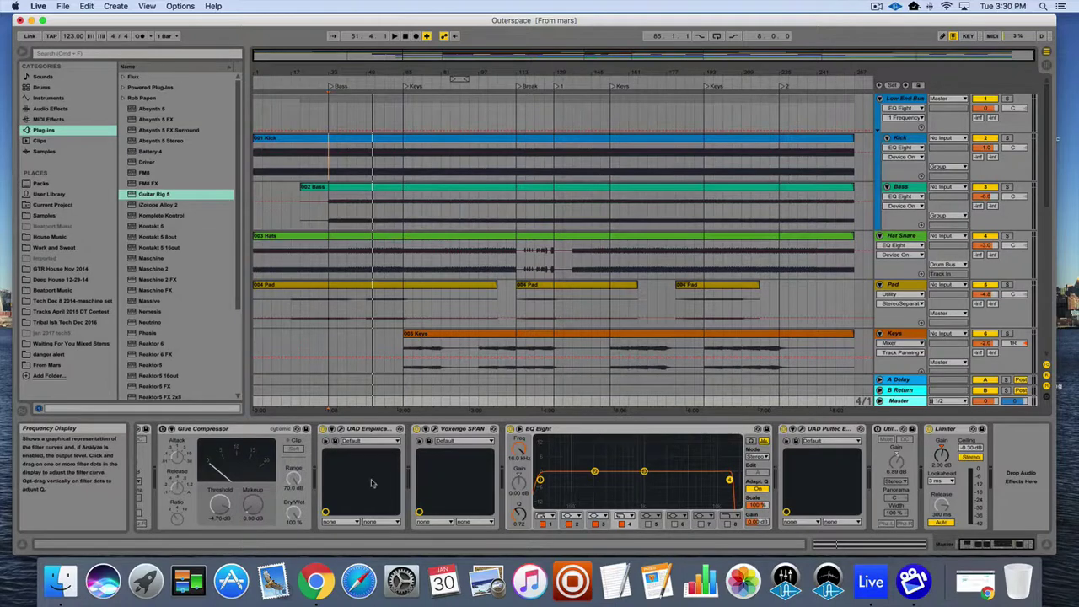
pyautogui.hscroll(-2, 186, 439)
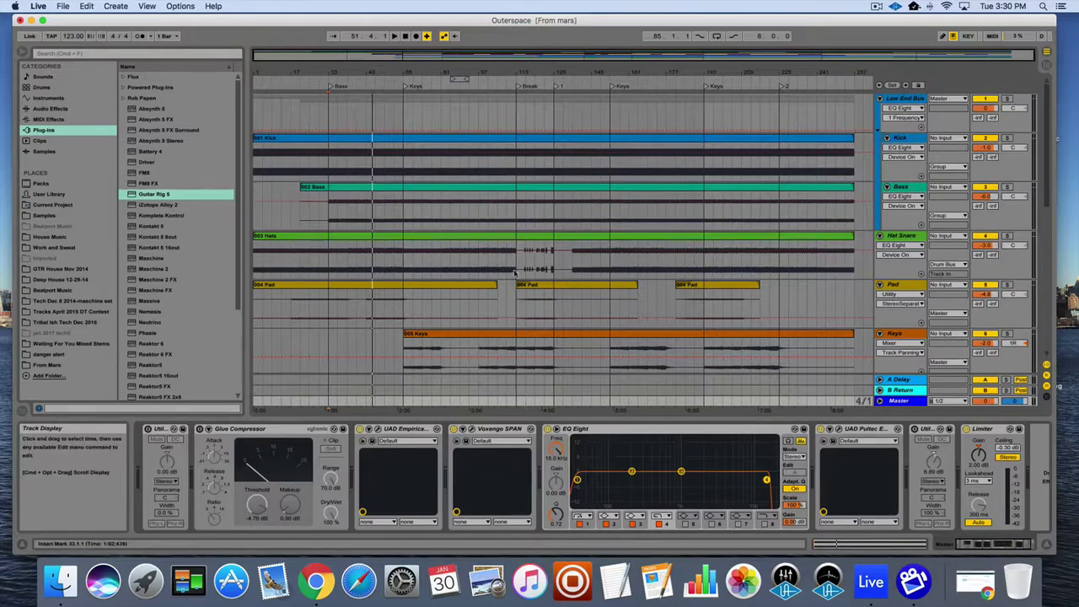
# - Play the full mix from the first Keys locator, stop it, replay the section briefly and stop again
pyautogui.doubleClick(406, 88)
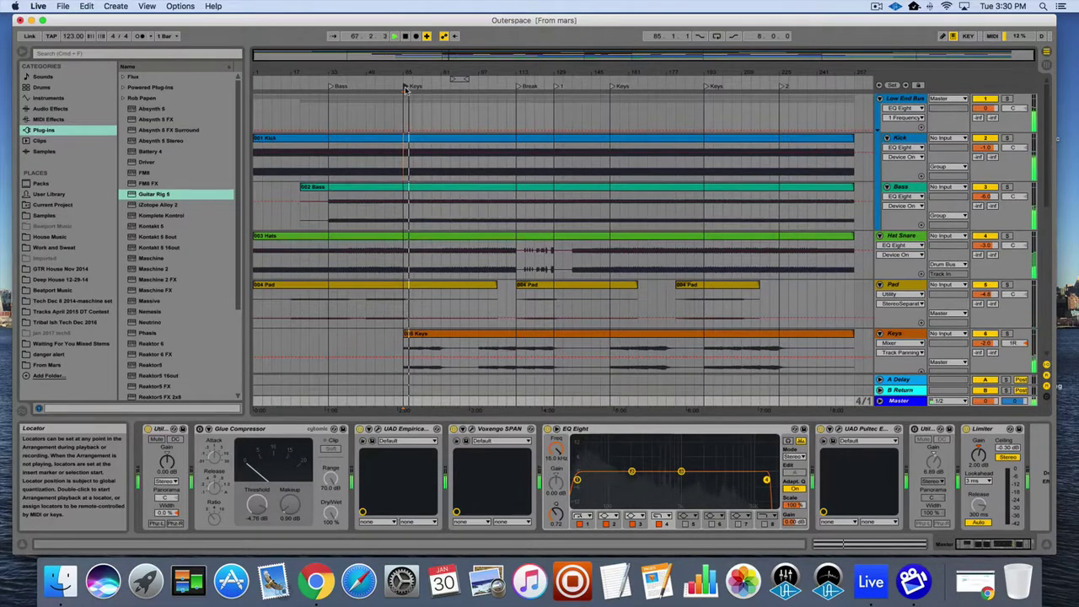
pyautogui.press('space')
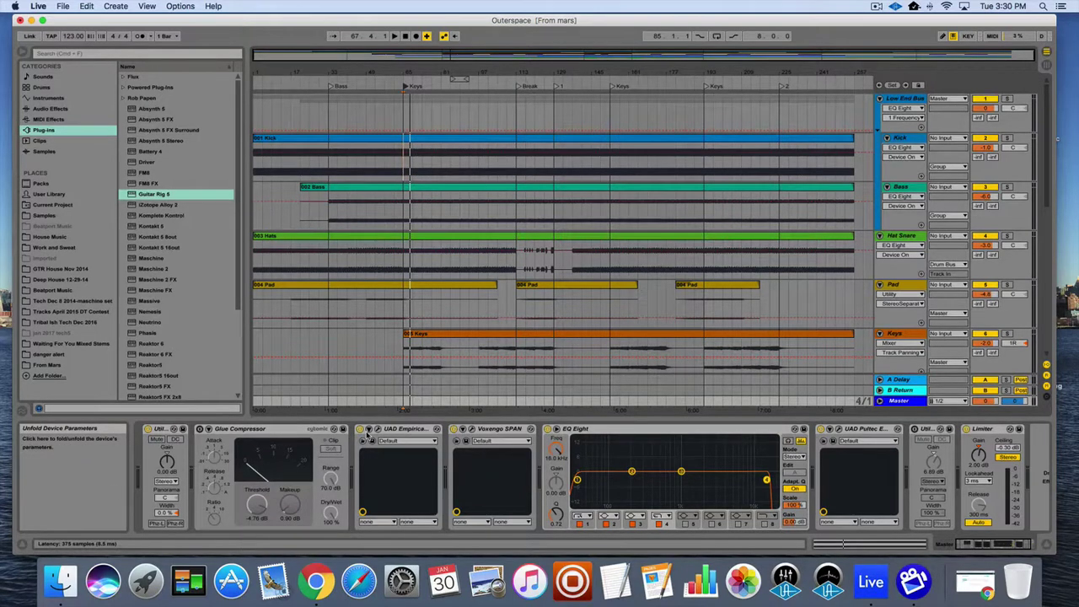
pyautogui.press('space')
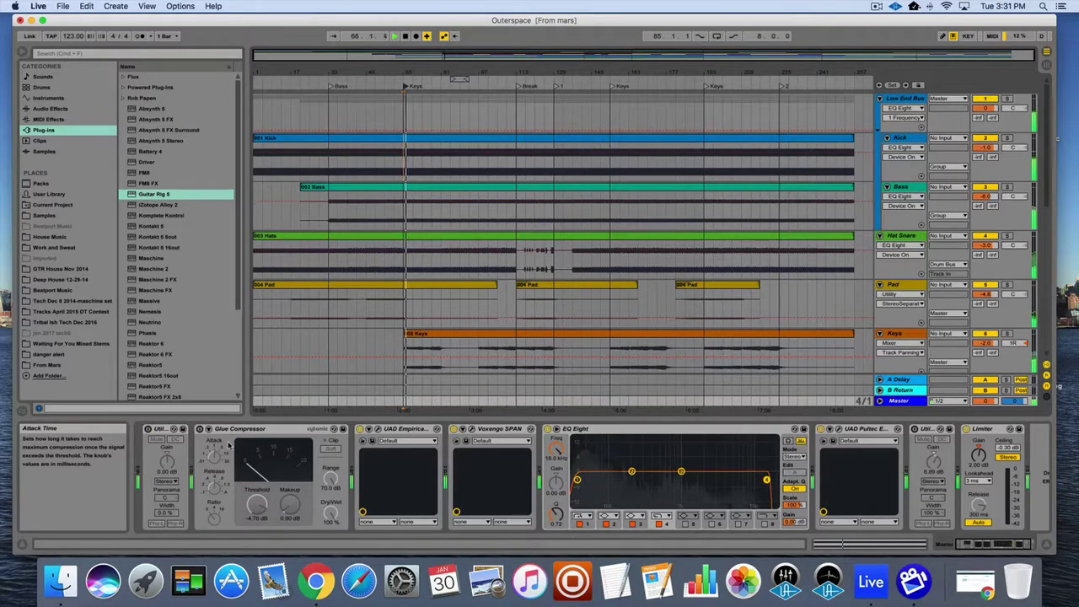
pyautogui.press('space')
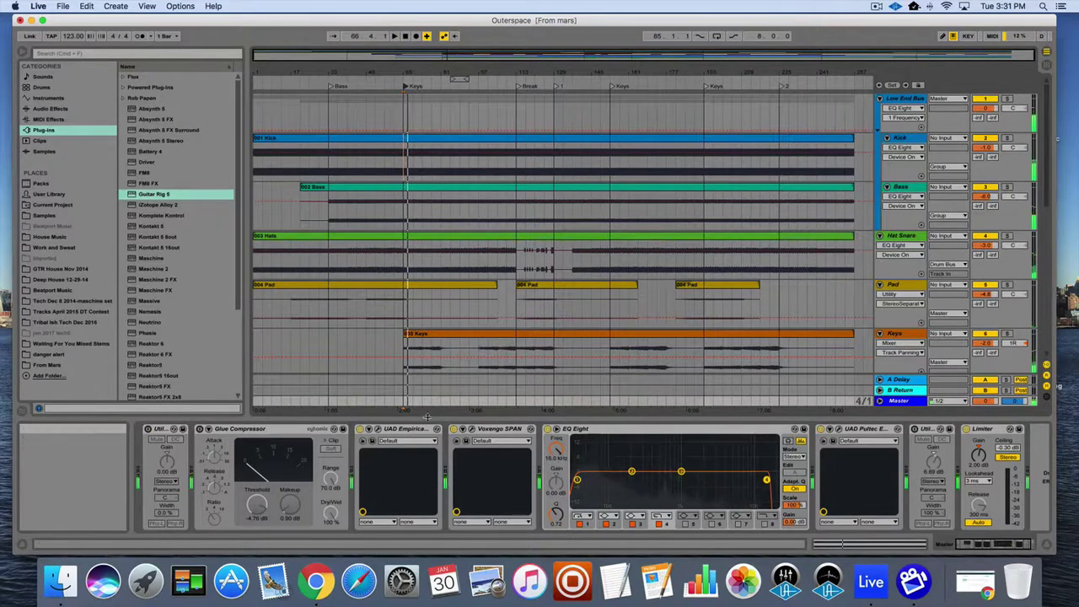
# - Open the UAD Empirical Labs FATSO on the Master and compare it with the Glue Compressor by toggling both during playback
pyautogui.click(377, 430)
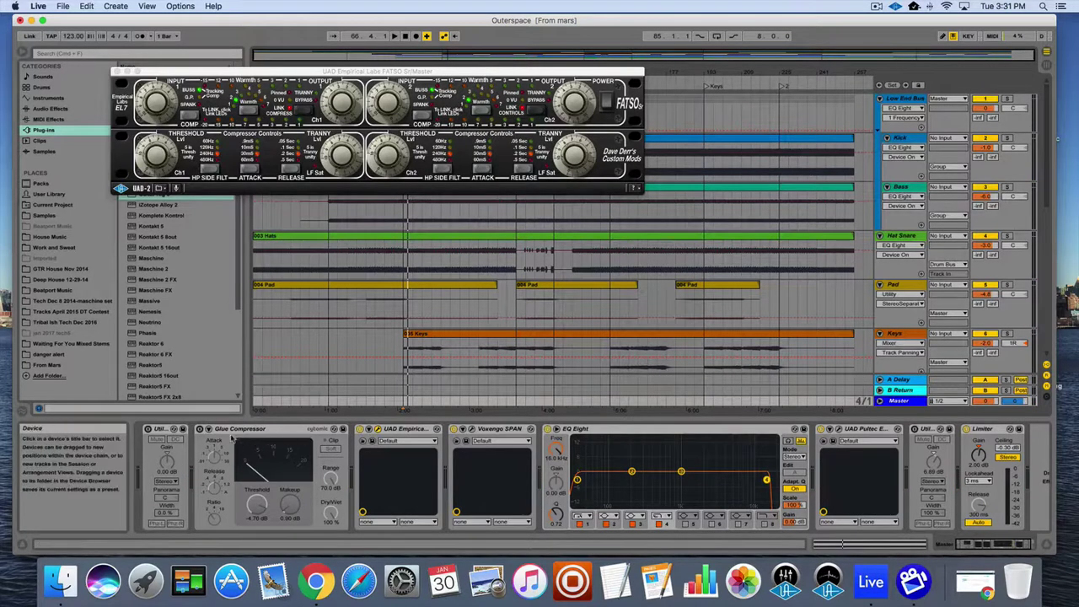
pyautogui.press('space')
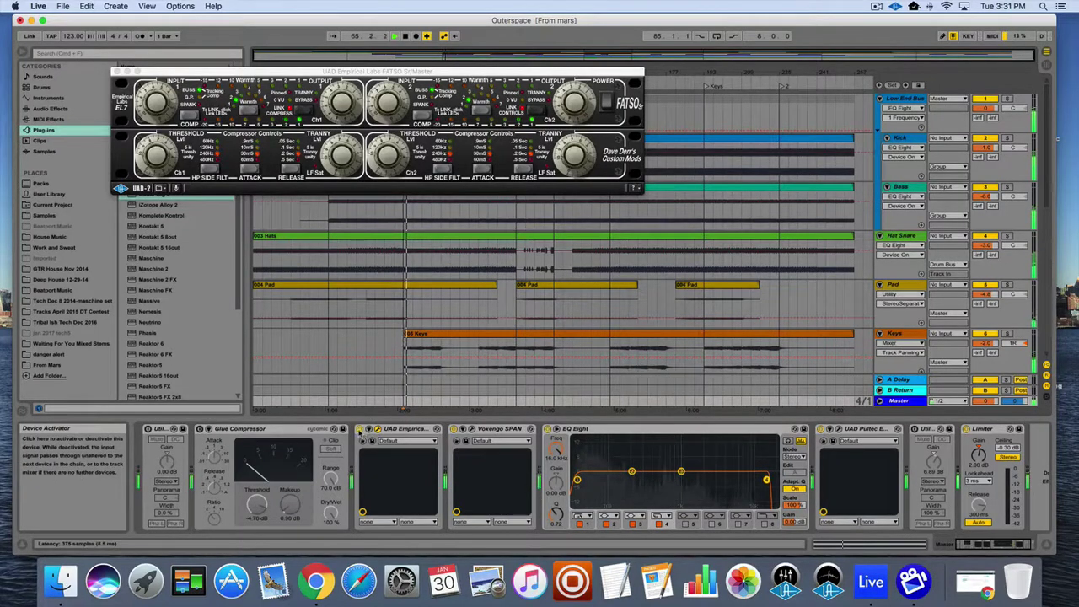
pyautogui.click(199, 429)
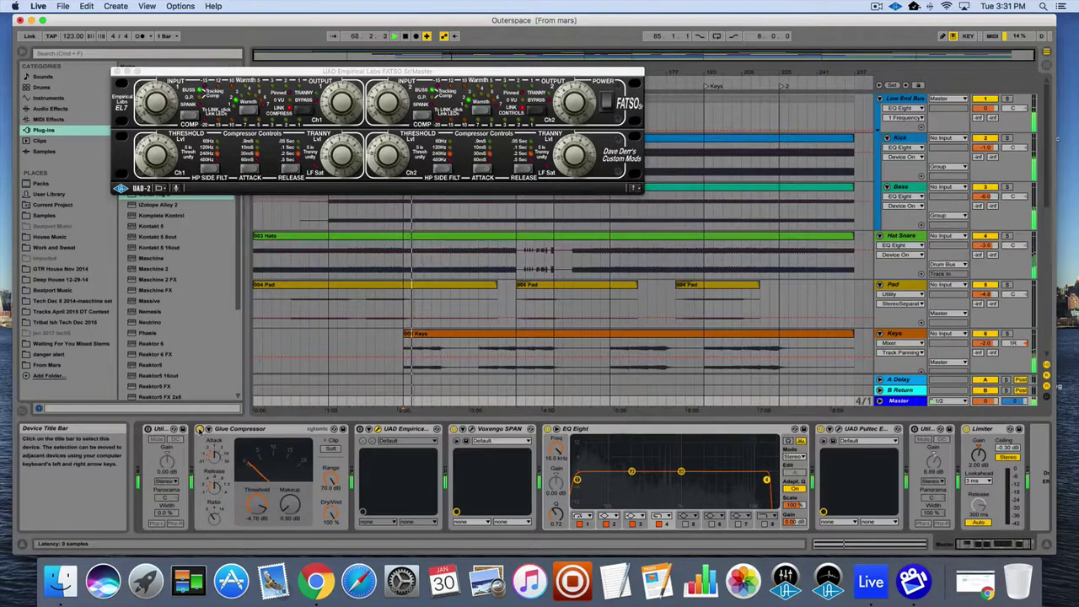
pyautogui.click(200, 429)
pyautogui.click(360, 429)
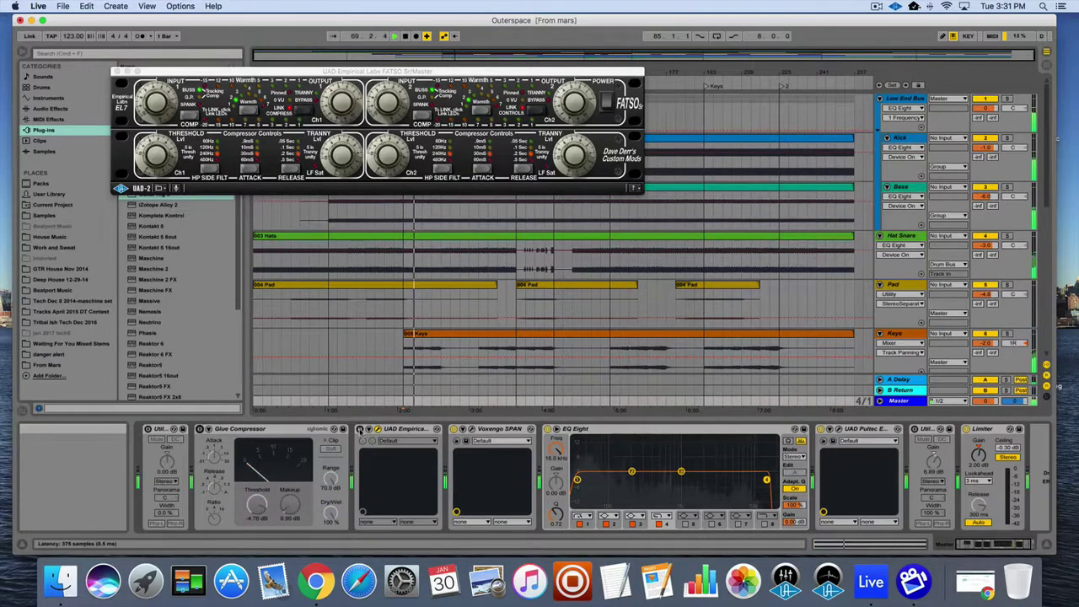
pyautogui.click(360, 429)
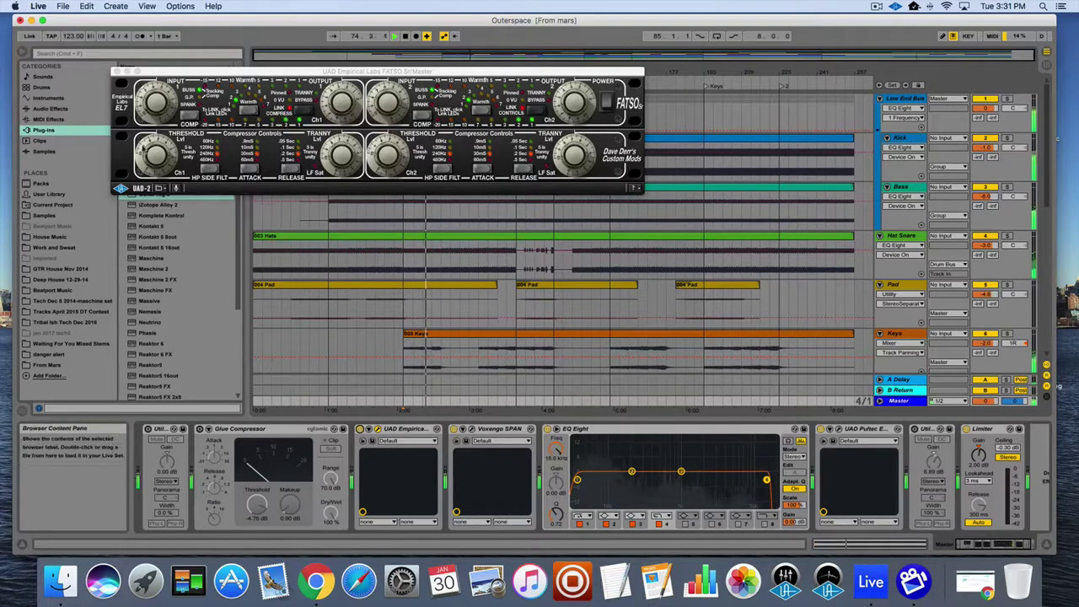
# - Examine channel 1's threshold in FATSO, stop playback and close the plug-in window
pyautogui.click(157, 144)
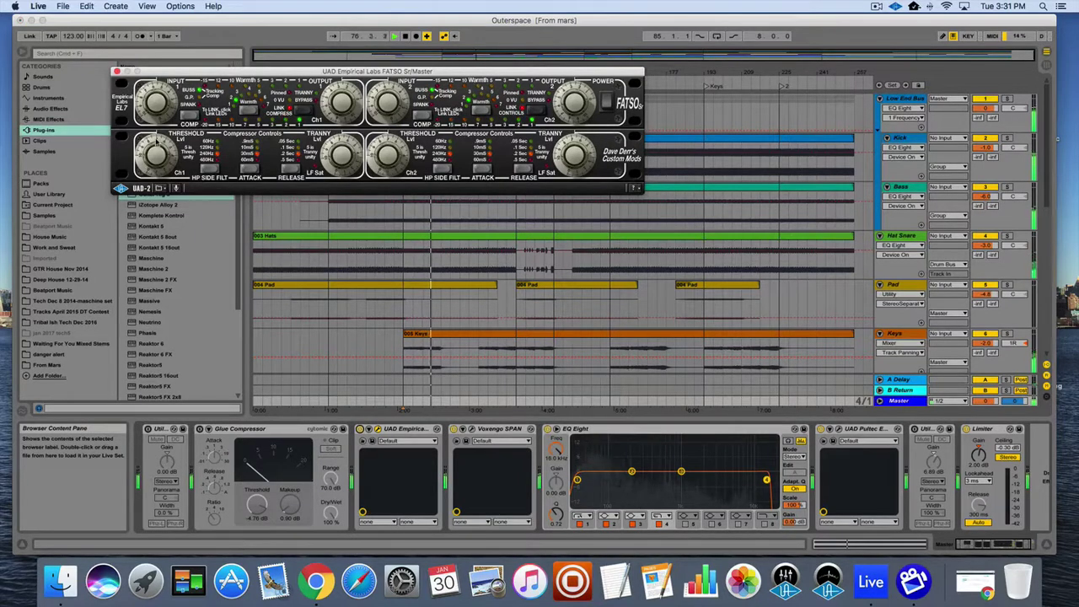
pyautogui.press('space')
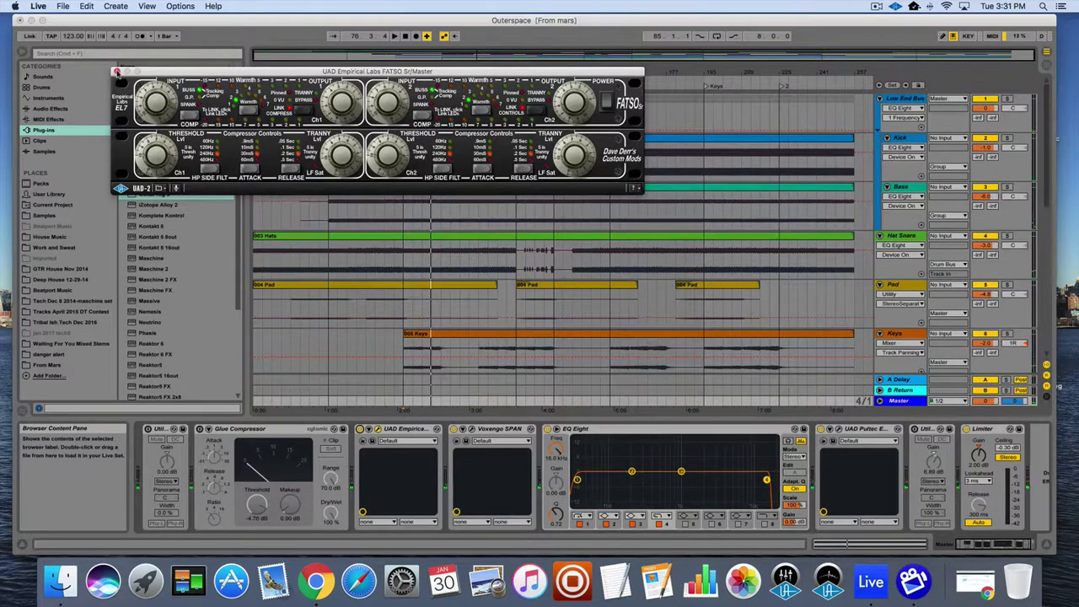
pyautogui.click(117, 72)
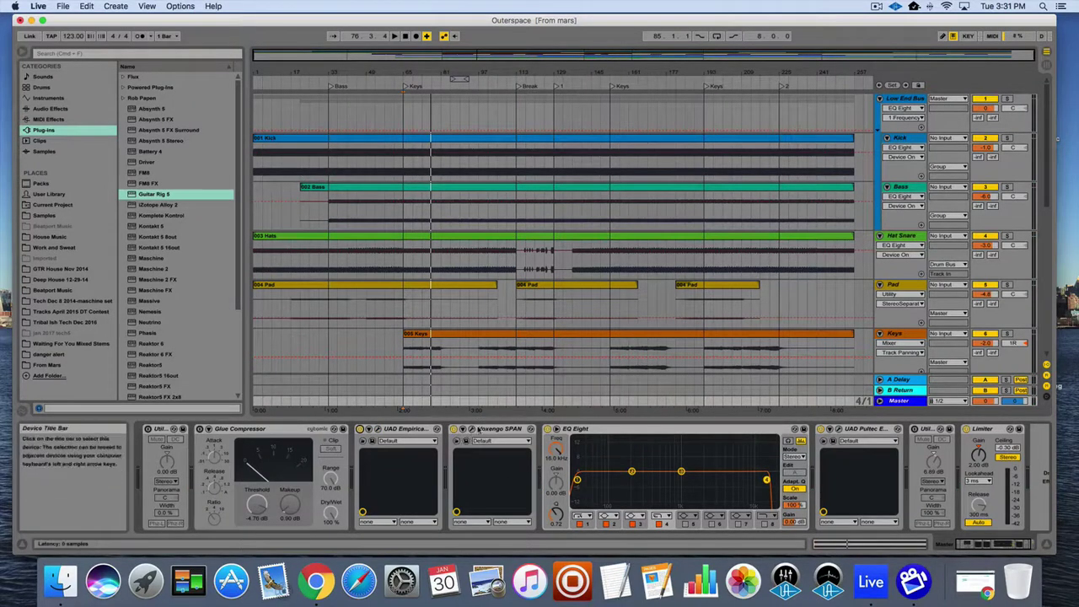
# - View the Master's EQ Eight curve in the enlarged display and return it to the device chain
pyautogui.hscroll(2, 518, 475)
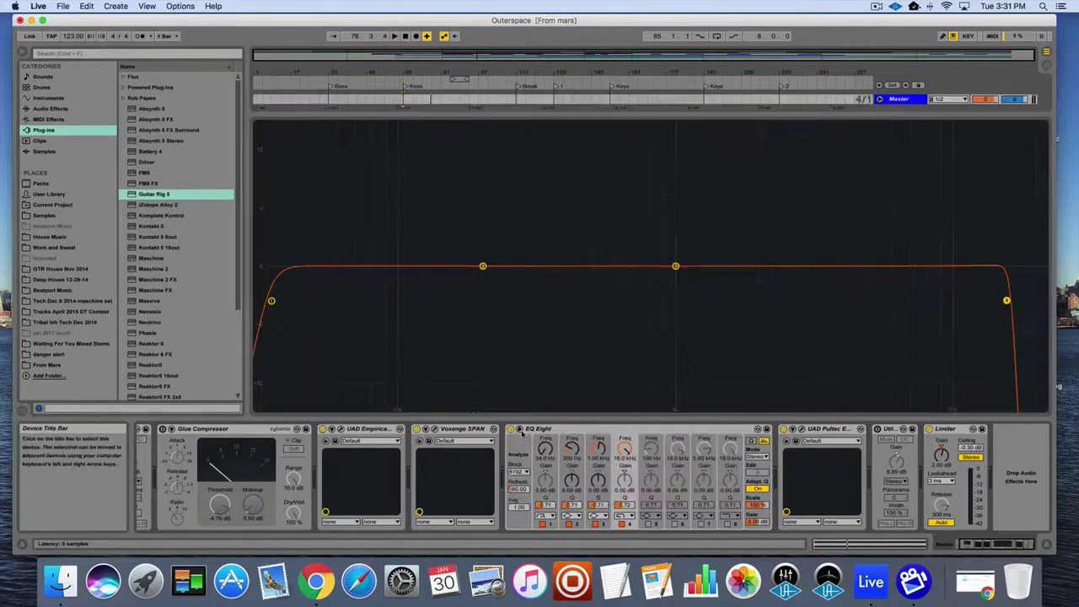
pyautogui.click(525, 437)
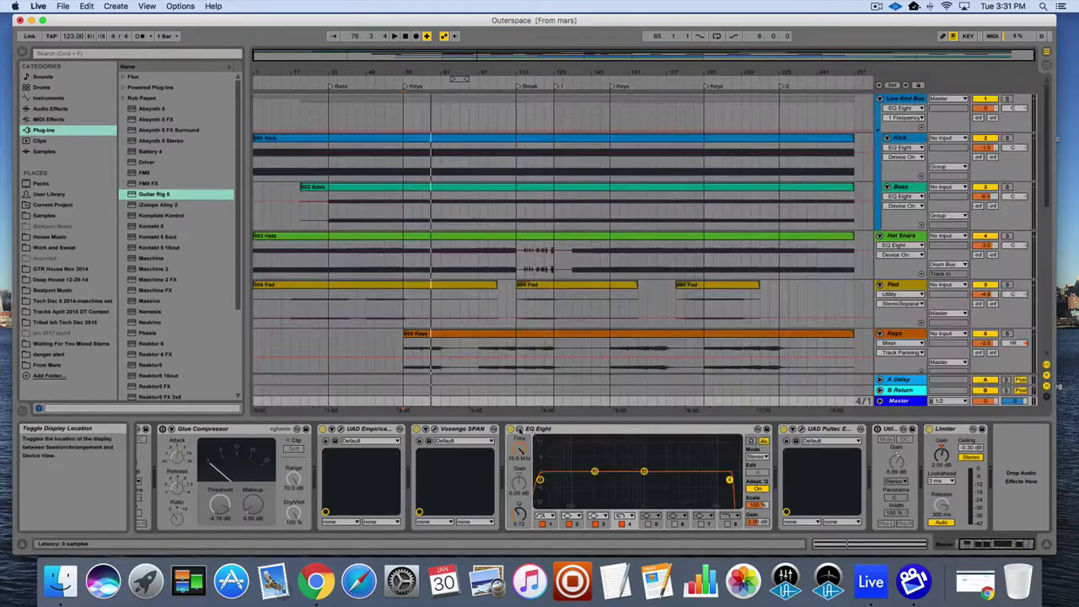
pyautogui.click(521, 430)
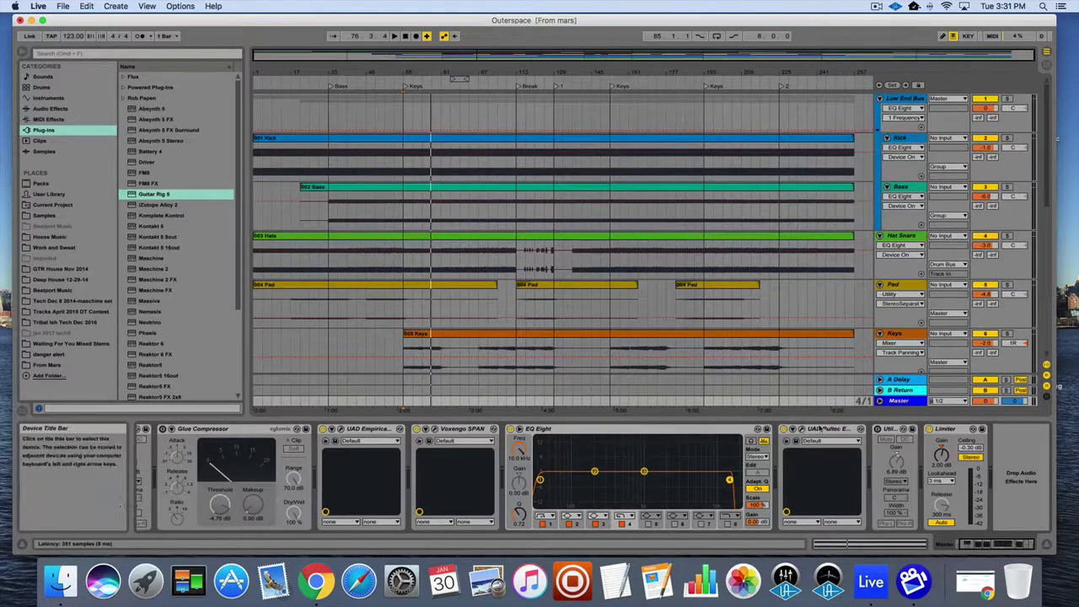
# - Play the mix from the Keys section while bypassing and reactivating the Master's UAD Pultec EQ twice, then stop playback
pyautogui.click(819, 430)
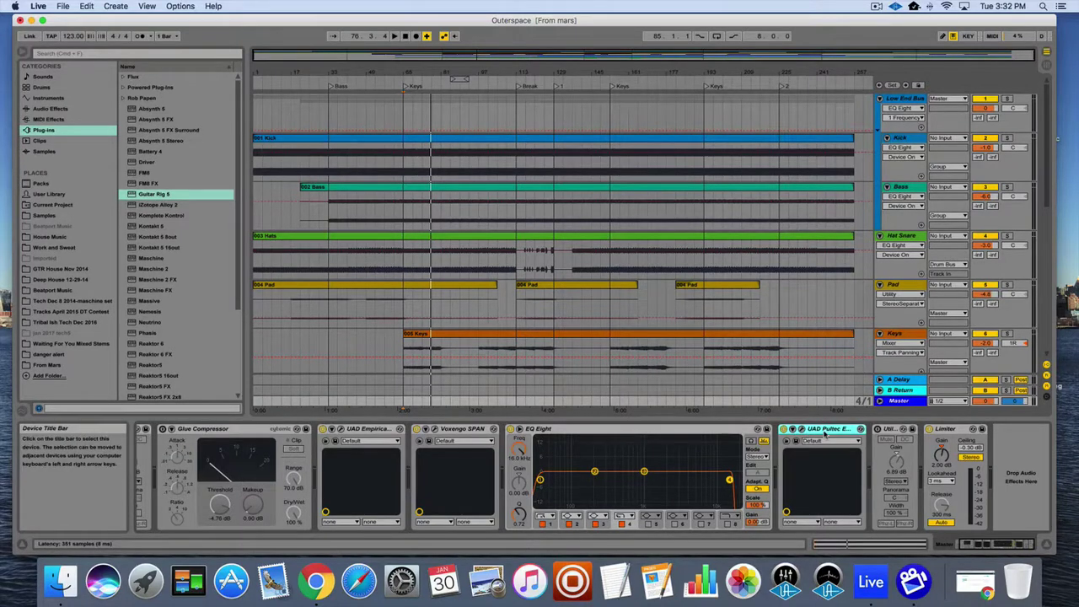
pyautogui.press('space')
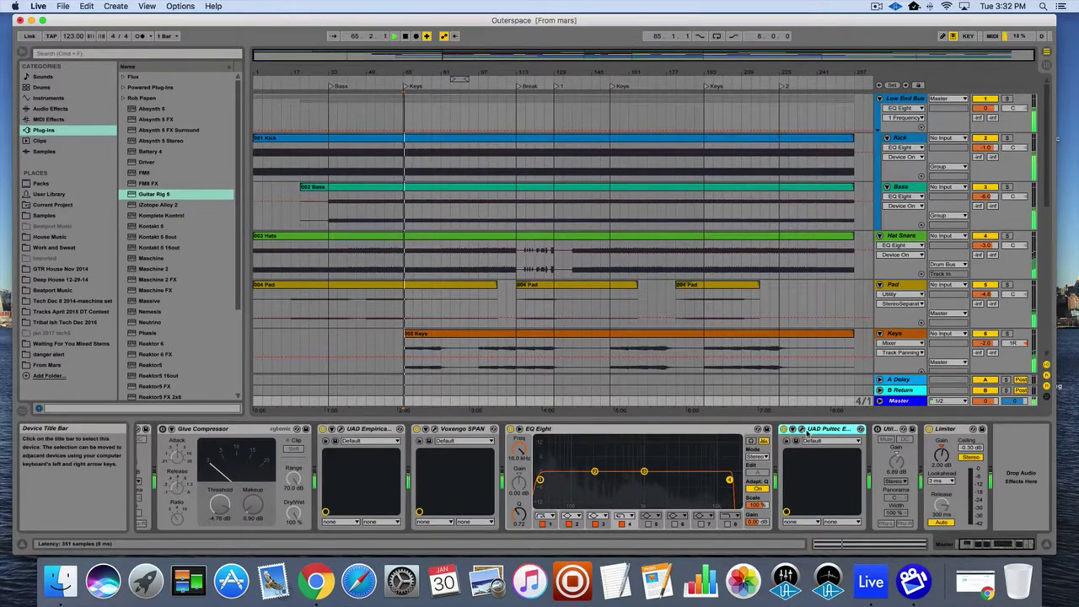
pyautogui.click(784, 429)
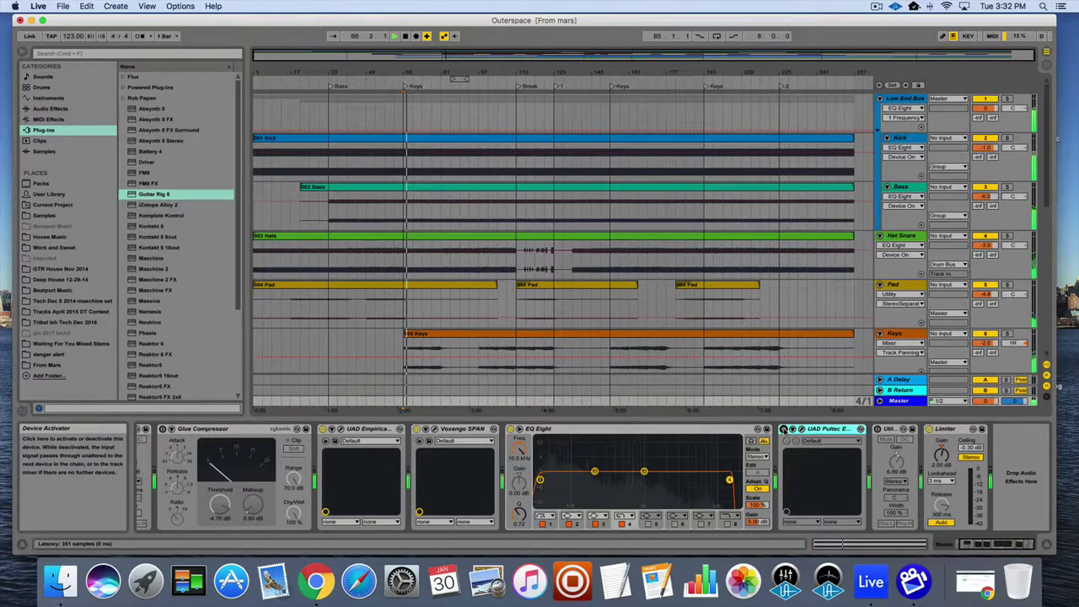
pyautogui.click(784, 429)
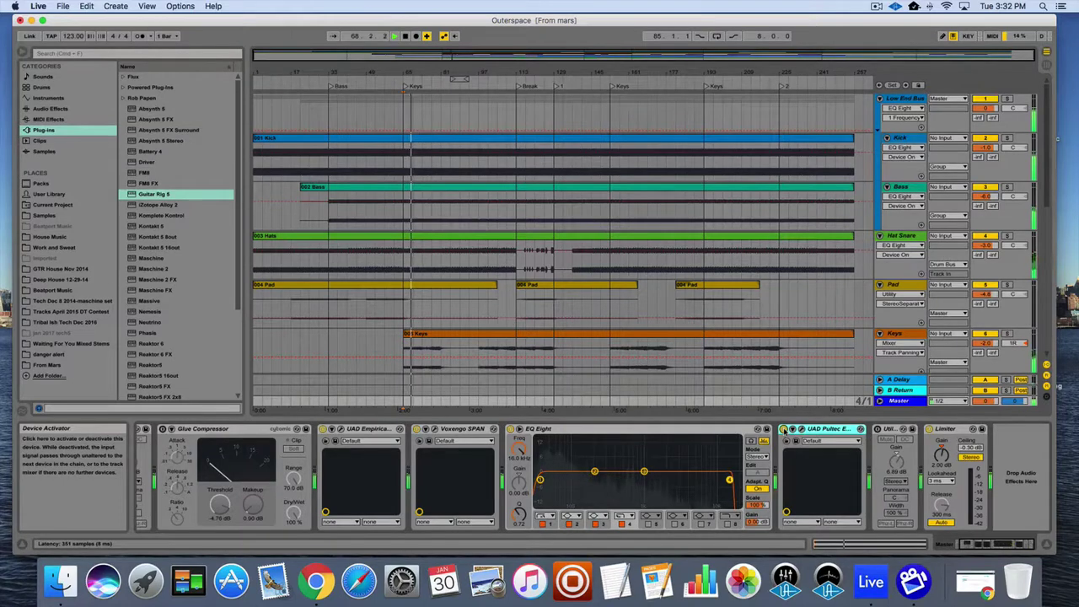
pyautogui.click(784, 429)
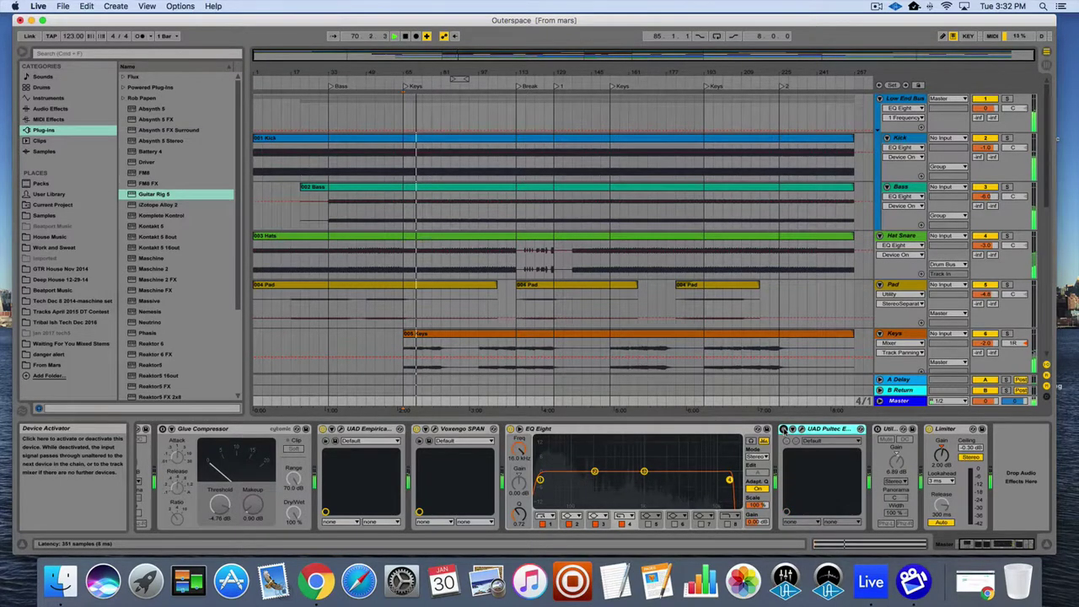
pyautogui.click(785, 429)
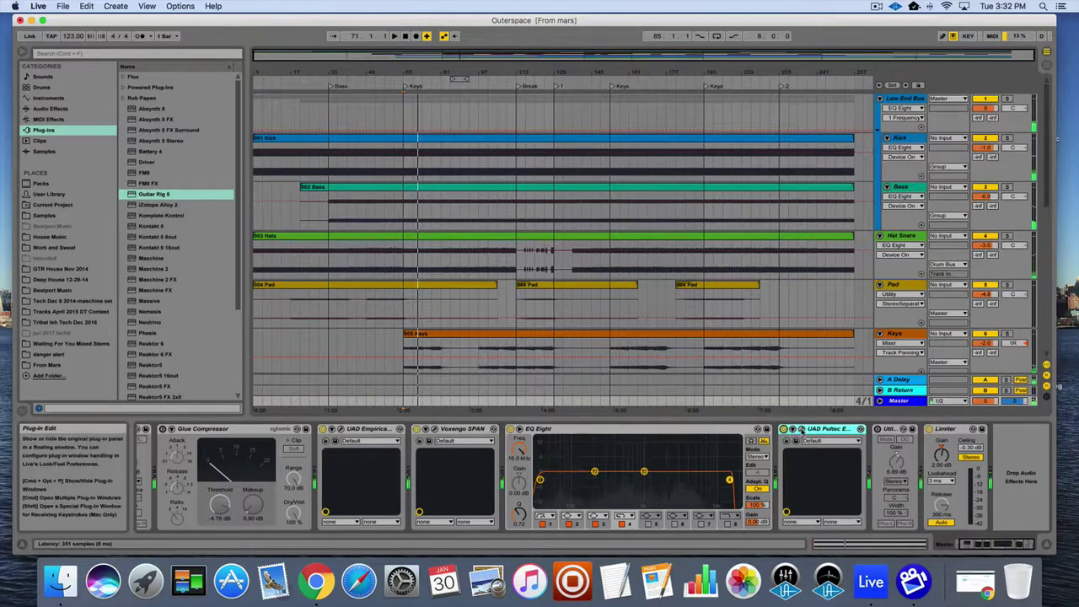
# - Open the UAD Pultec EQP-1A window over the arrangement to inspect its settings, then close it
pyautogui.click(793, 429)
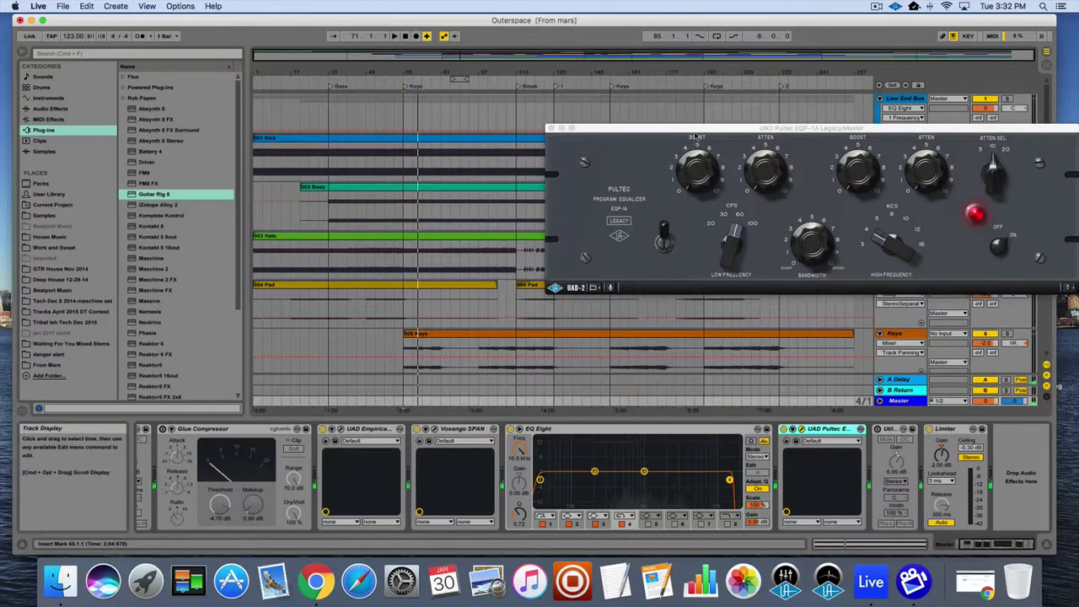
pyautogui.moveTo(695, 129); pyautogui.dragTo(453, 137)
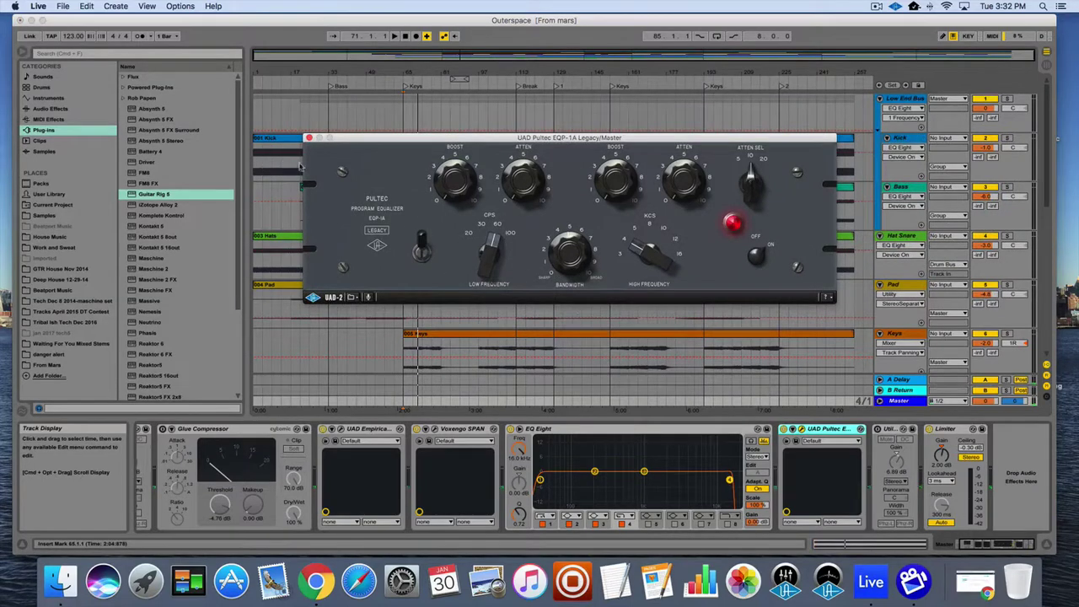
pyautogui.click(309, 138)
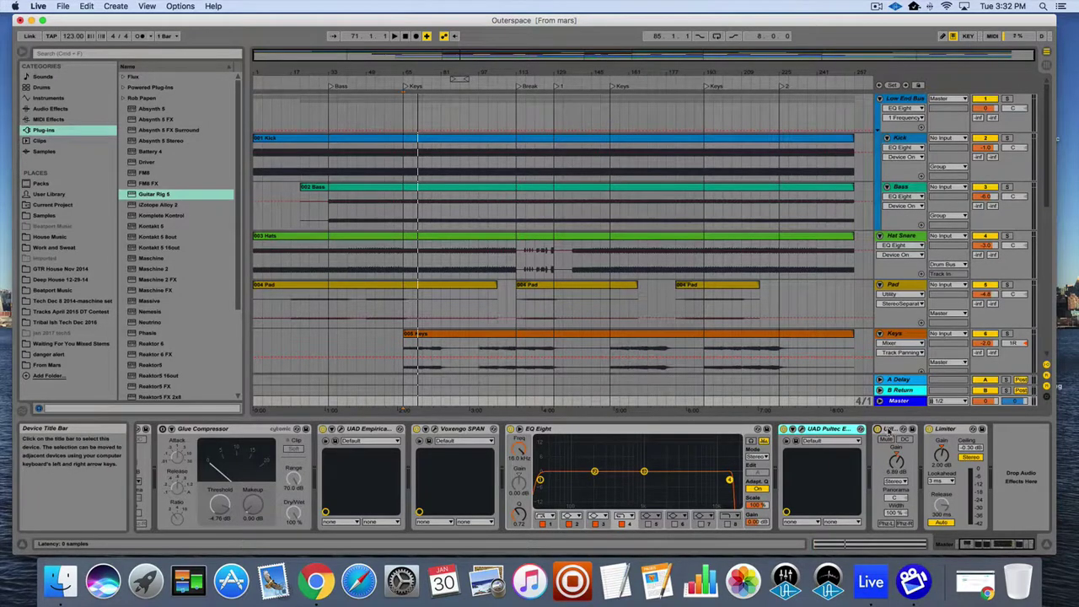
# - Audition the mix with the Utility before the Master's Limiter active, then deactivate that Utility
pyautogui.press('space')
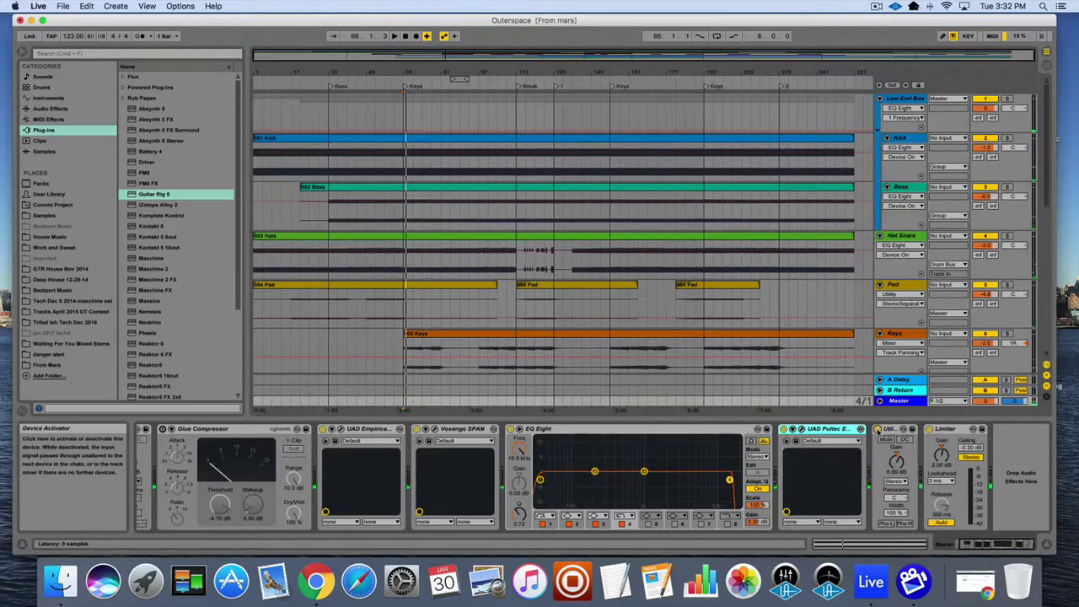
pyautogui.click(877, 429)
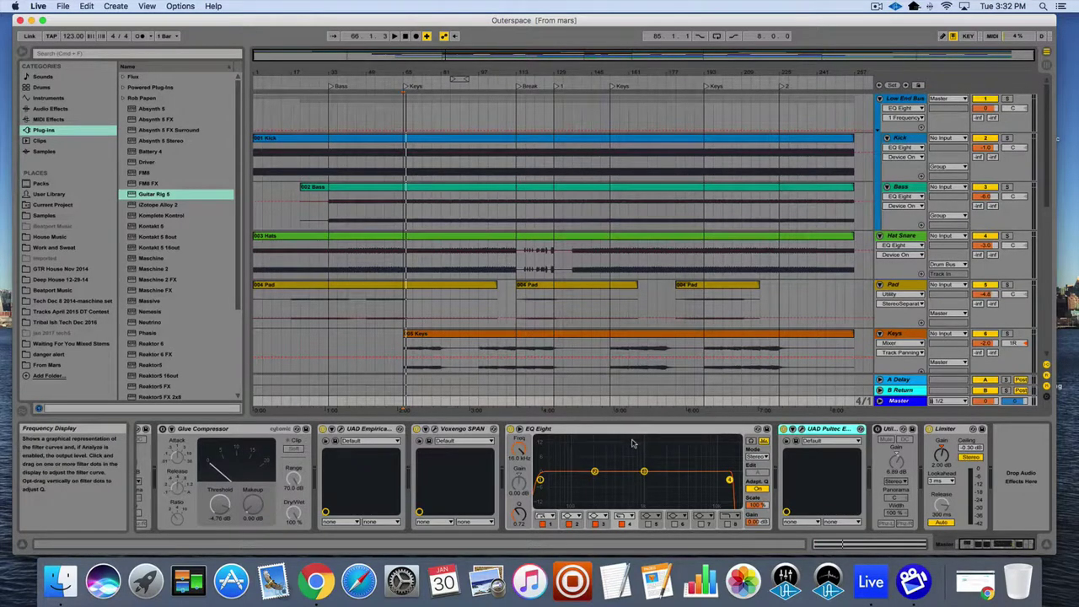
pyautogui.hscroll(-2, 527, 456)
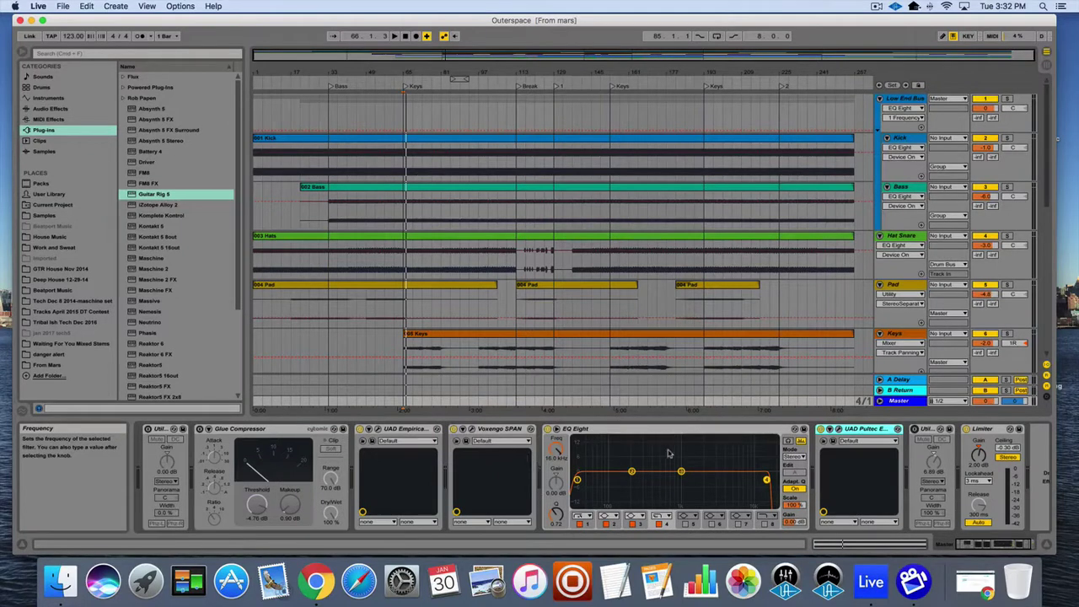
pyautogui.hscroll(2, 669, 453)
# - Audition the Glue Compressor on the Master, then switch it off, activate FATSO and replay the mix from the Keys section
pyautogui.hscroll(-2, 658, 439)
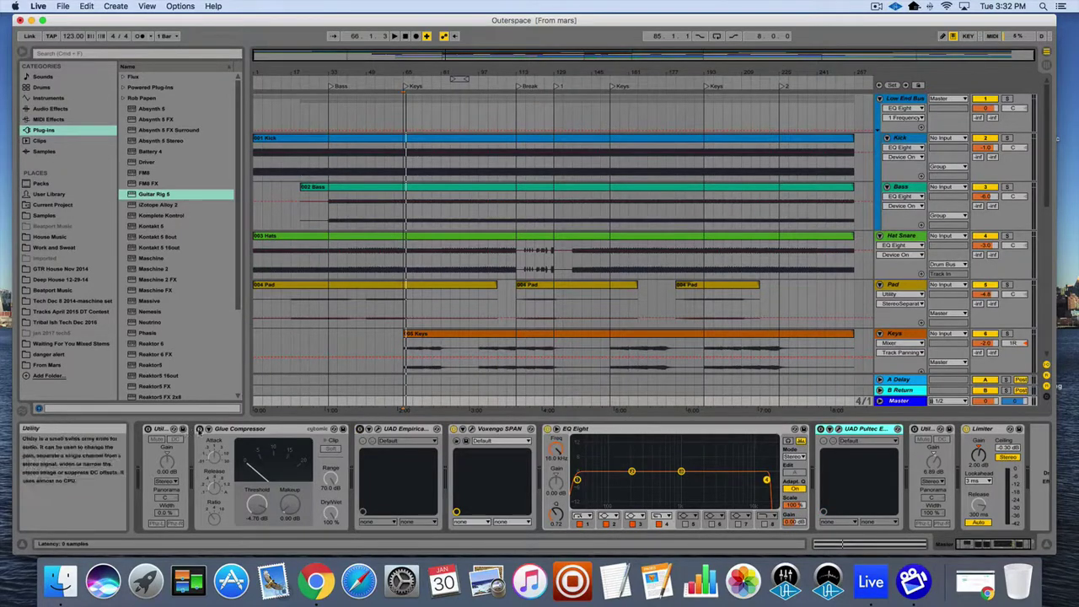
pyautogui.press('space')
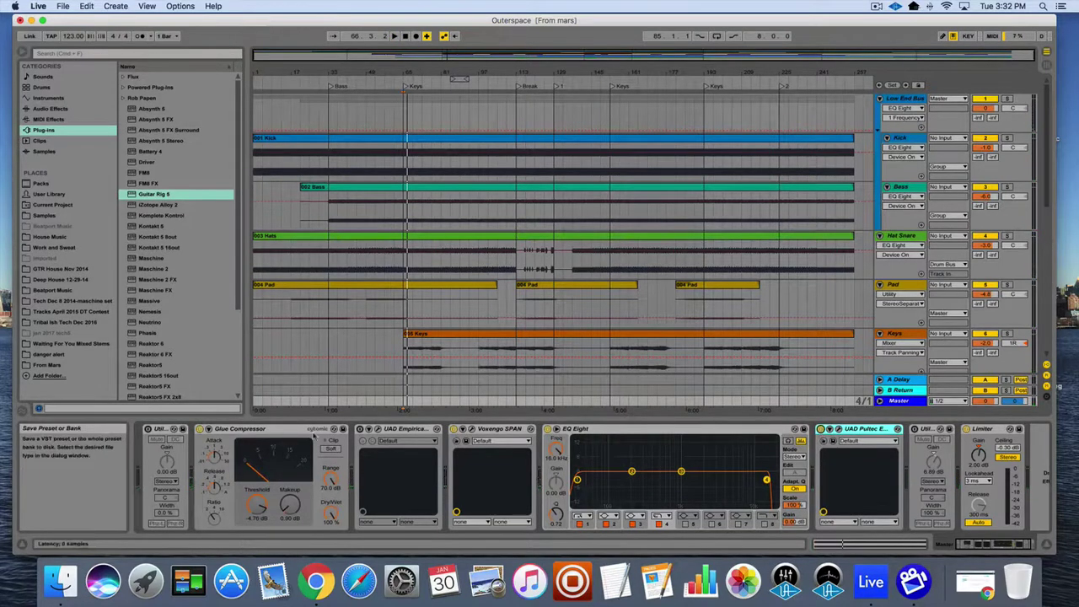
pyautogui.click(200, 430)
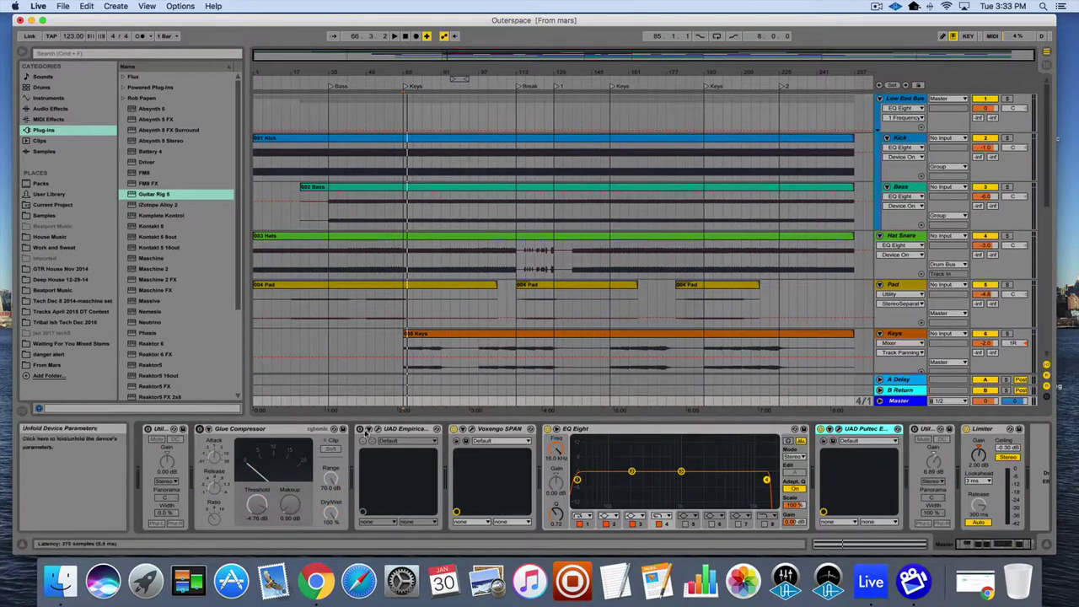
pyautogui.click(360, 430)
pyautogui.press('space')
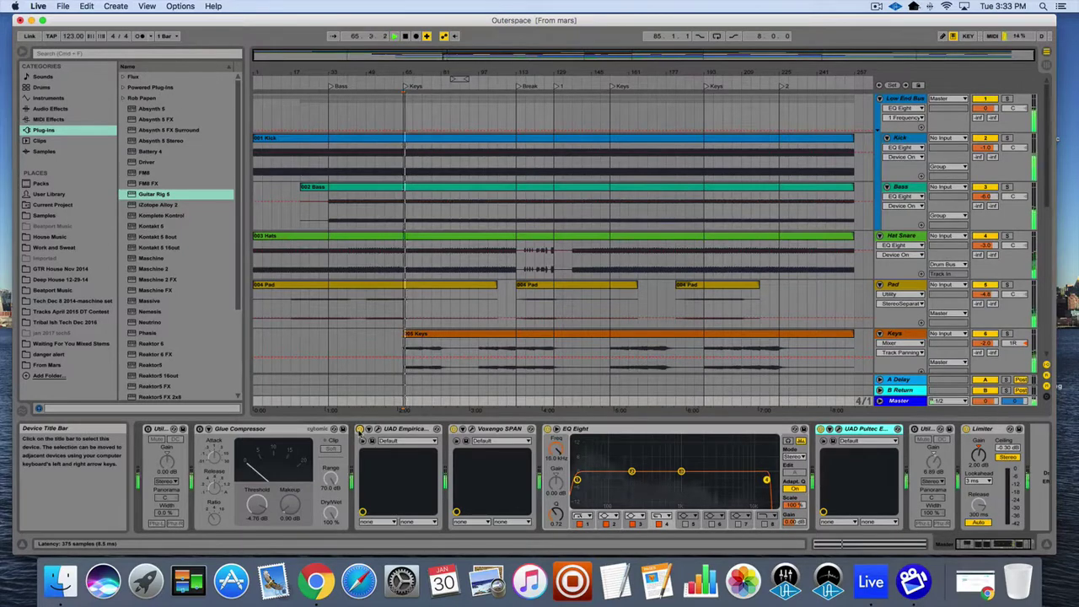